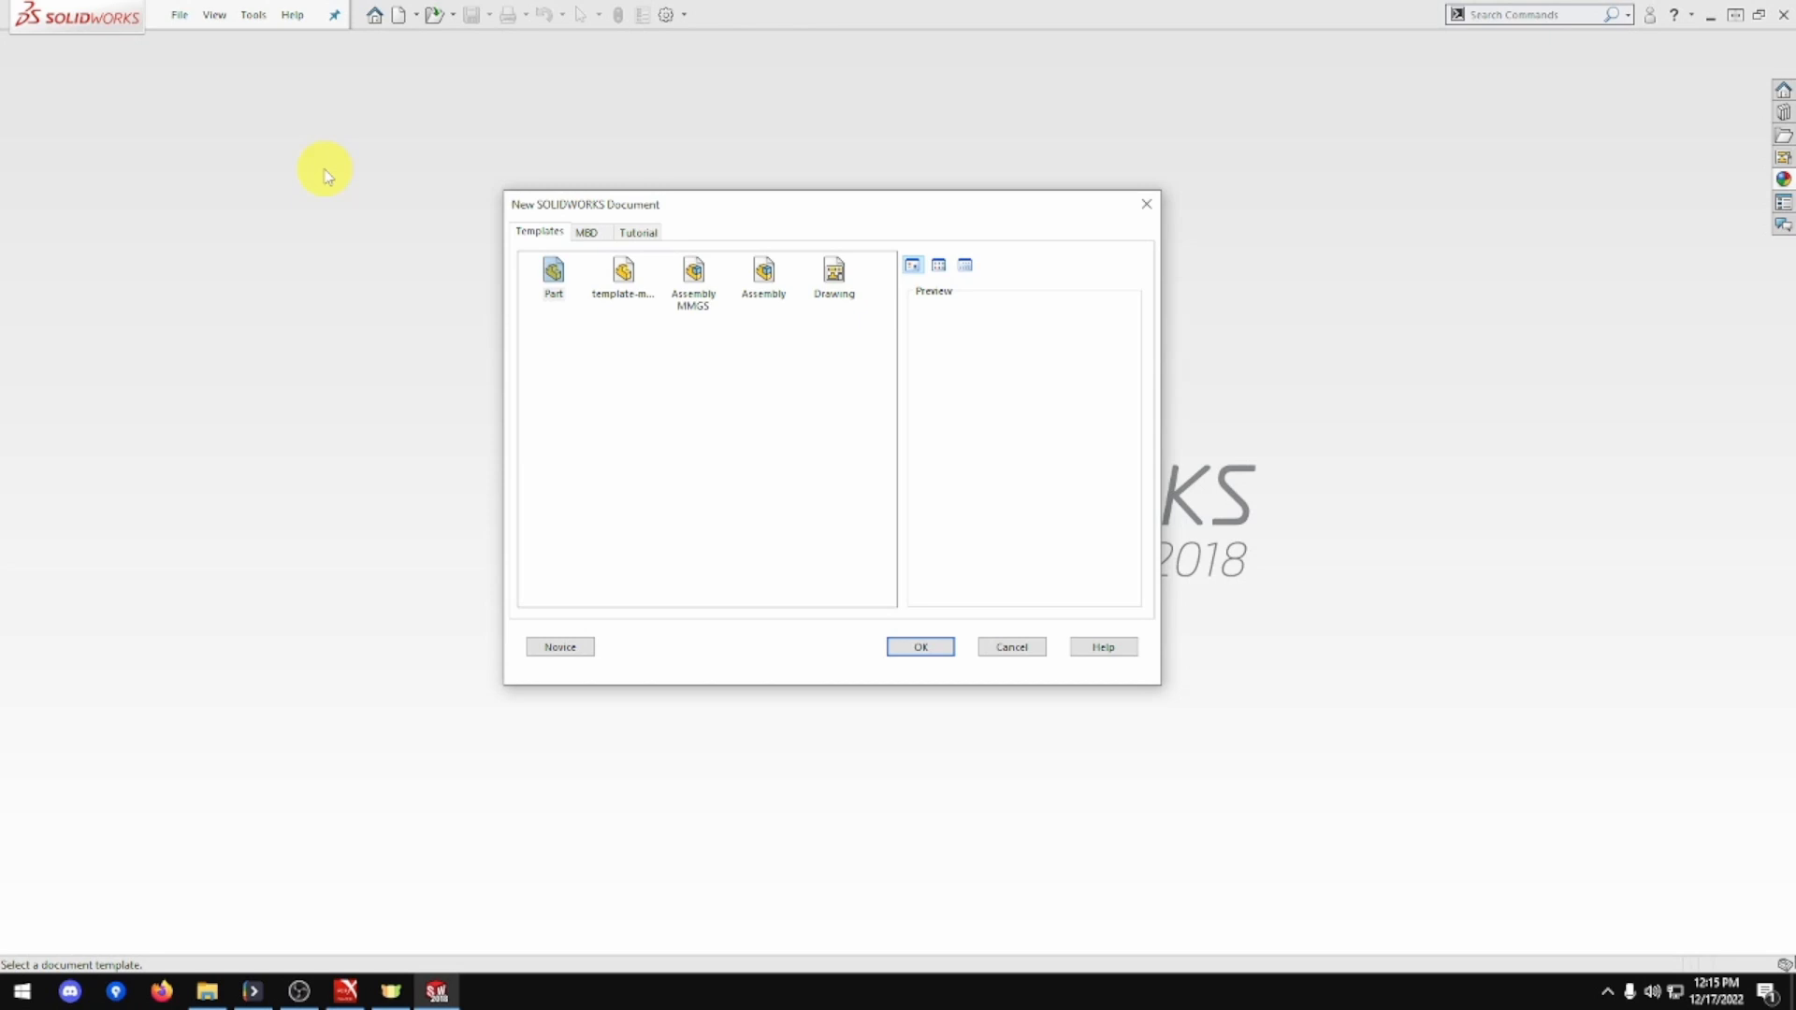
# Create a new part from the custom part template and sketch a hexagon centred on the Top Plane's origin, inscribed circle about 80 mm in diameter
pyautogui.click(622, 270)
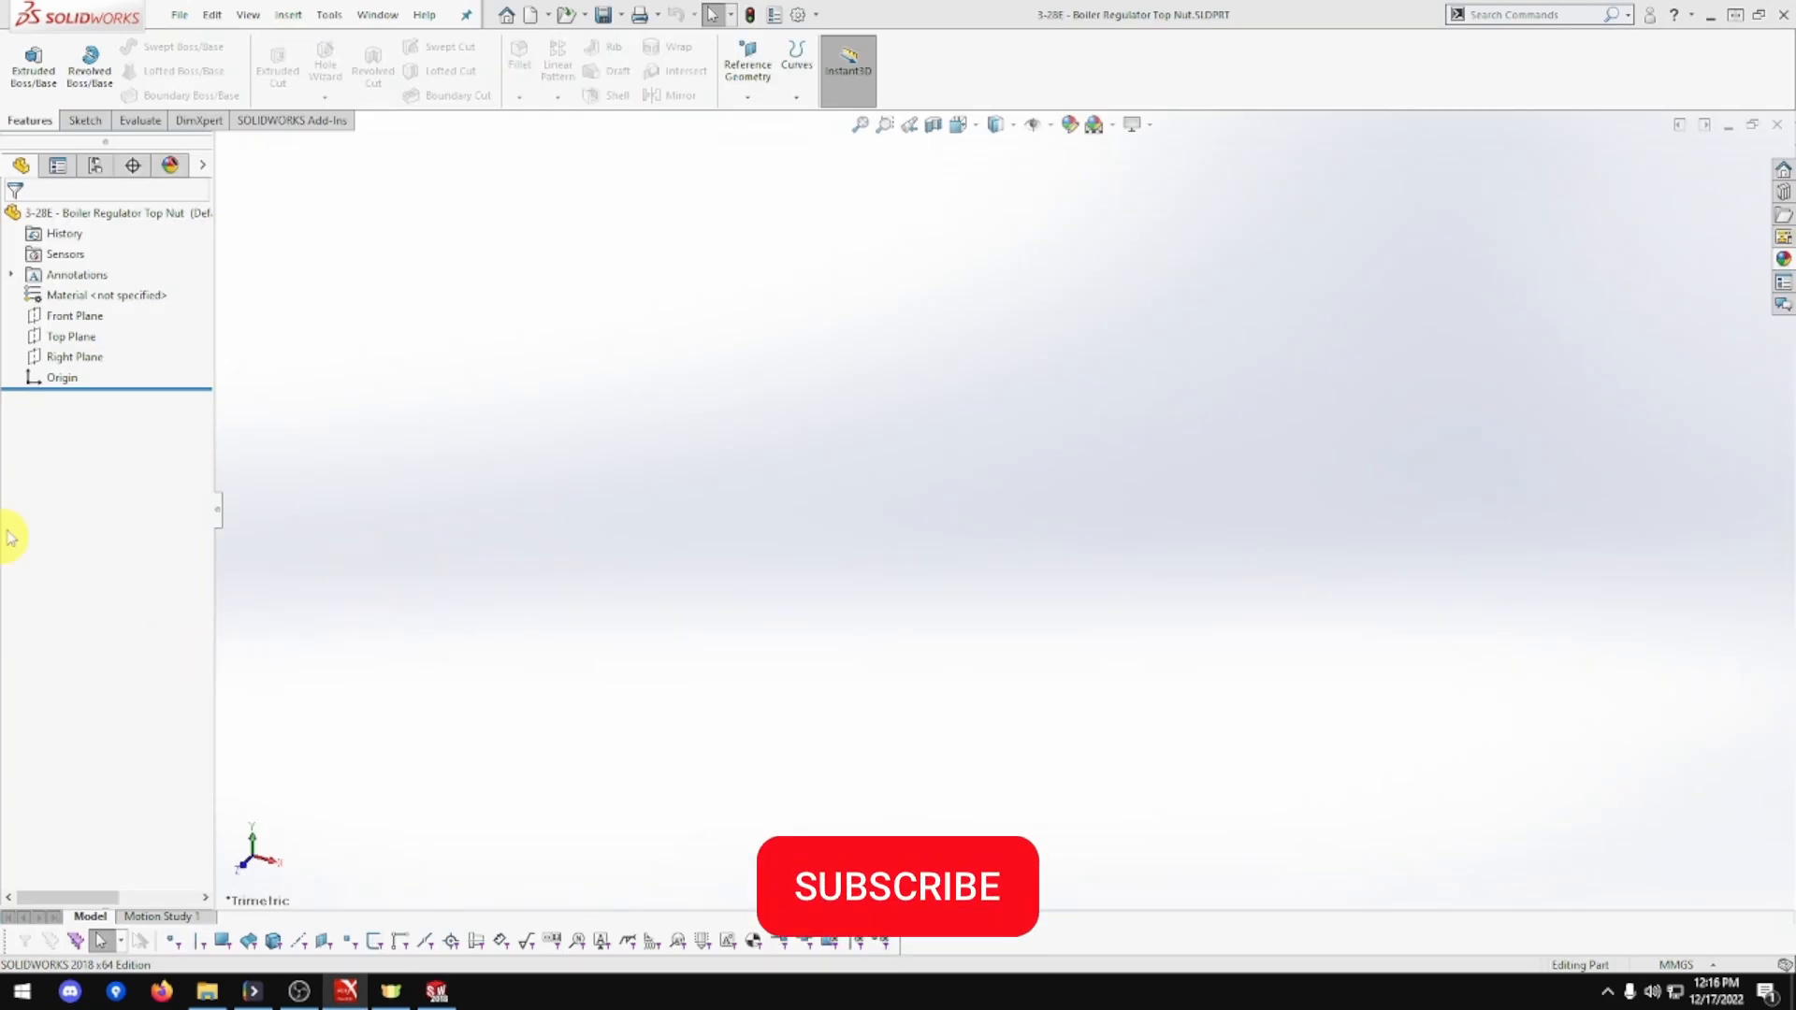
pyautogui.click(83, 338)
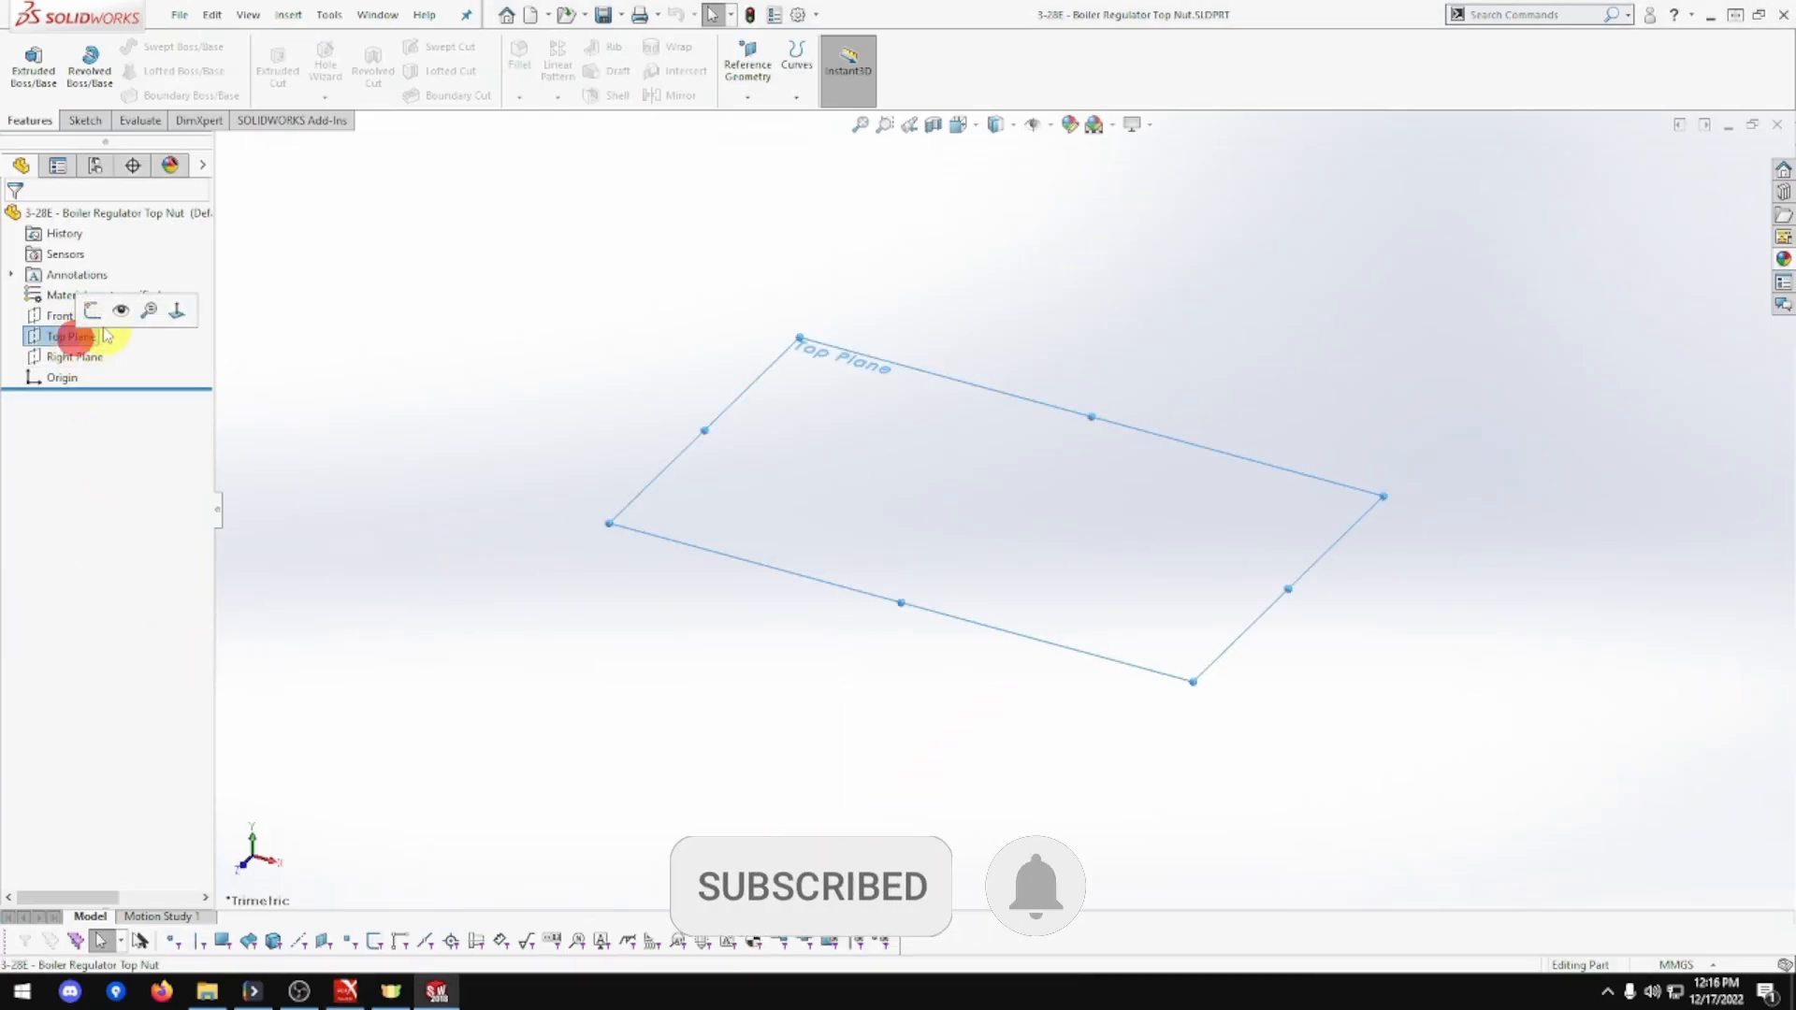
pyautogui.click(92, 312)
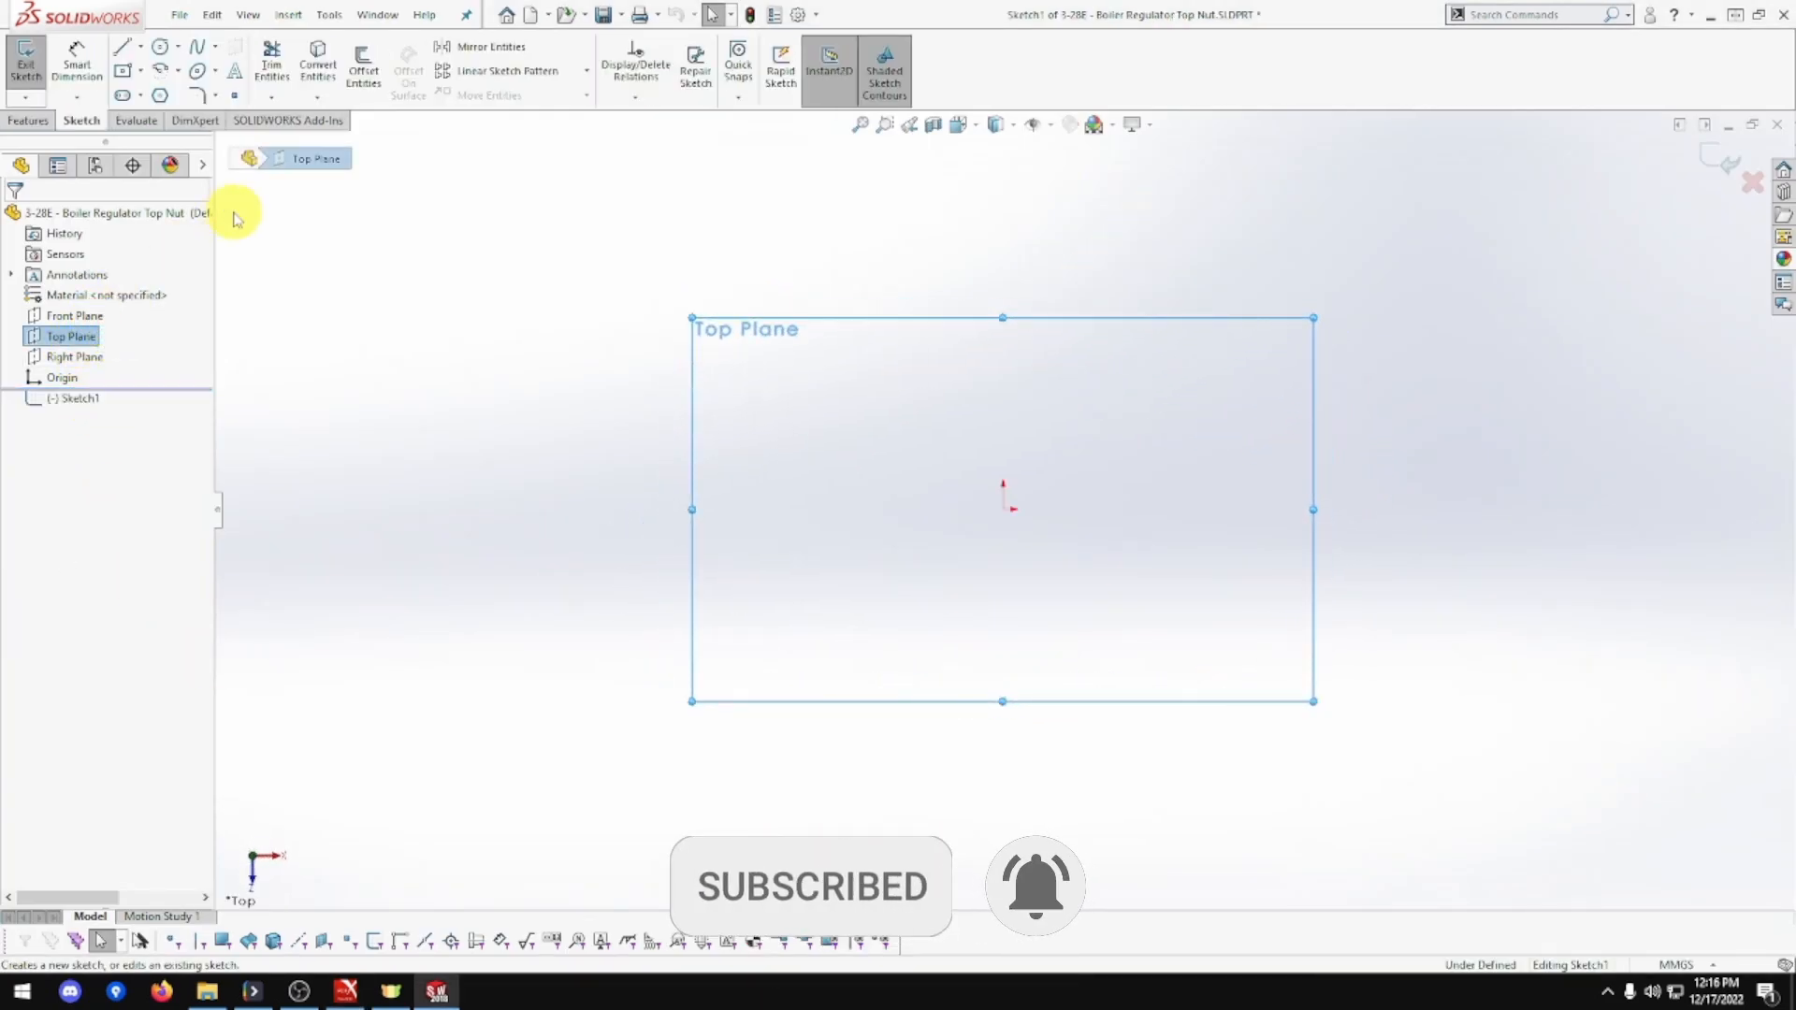
pyautogui.click(160, 95)
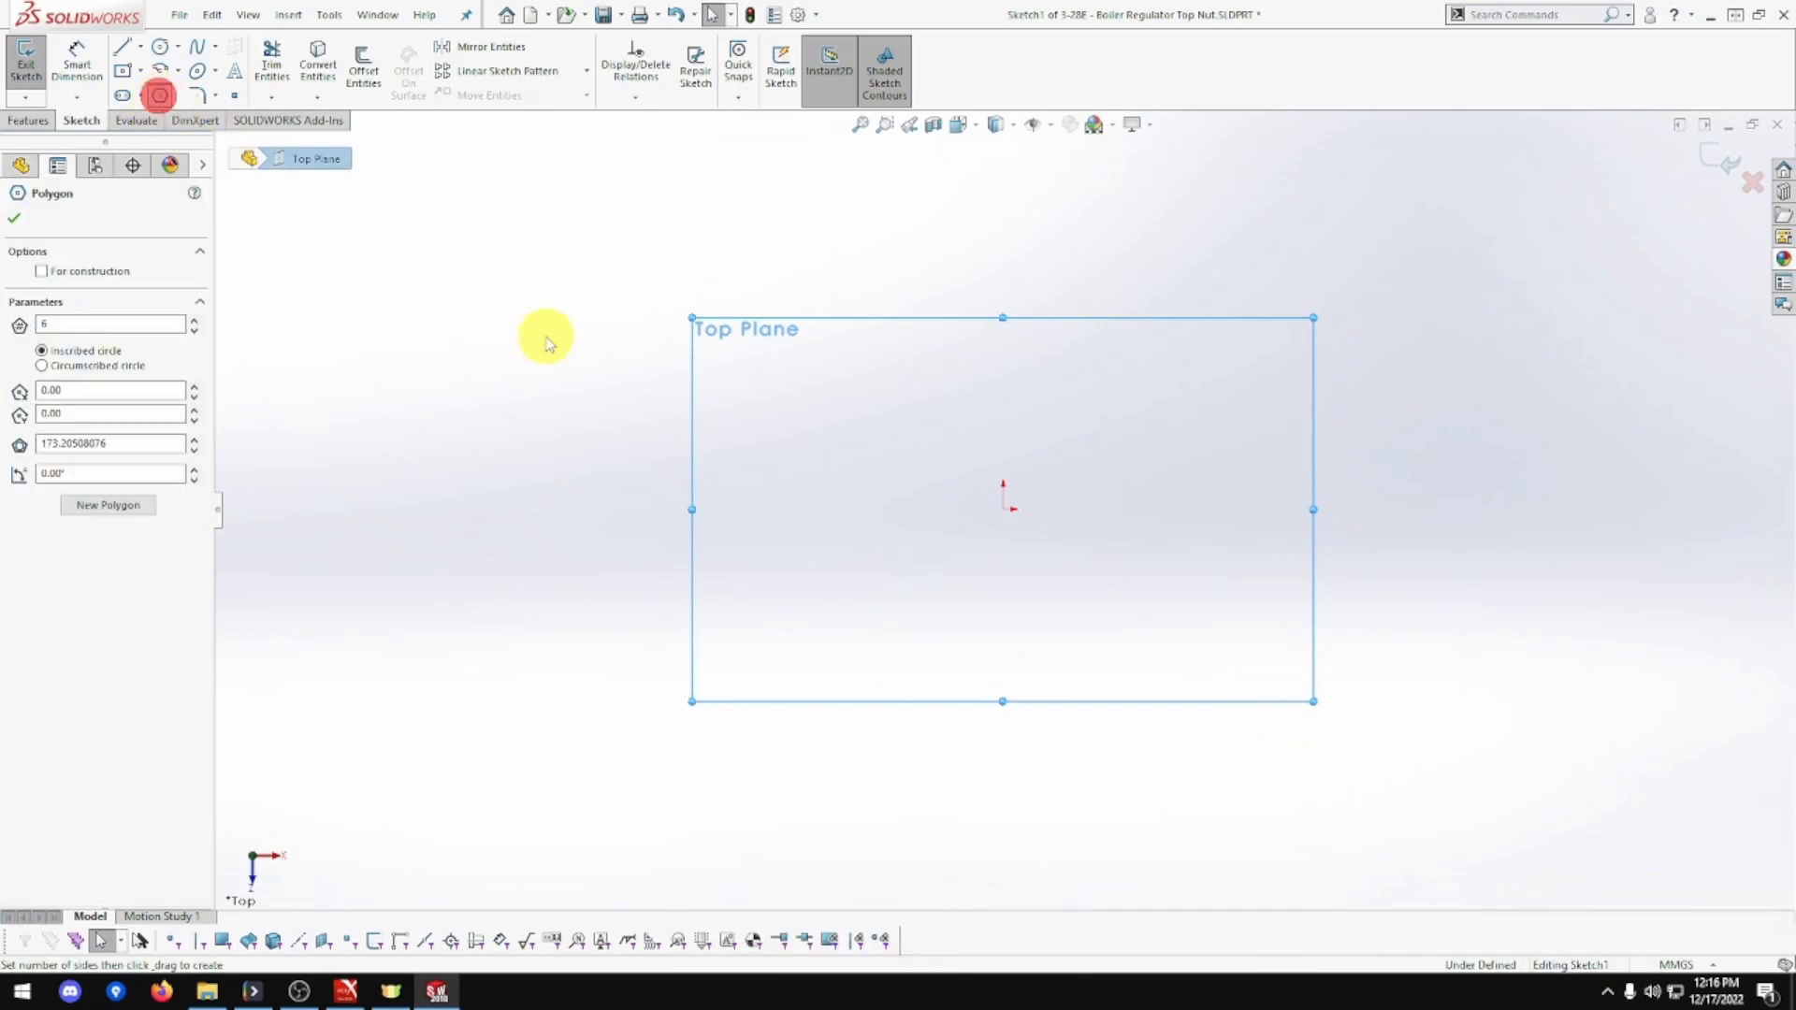
pyautogui.click(1003, 508)
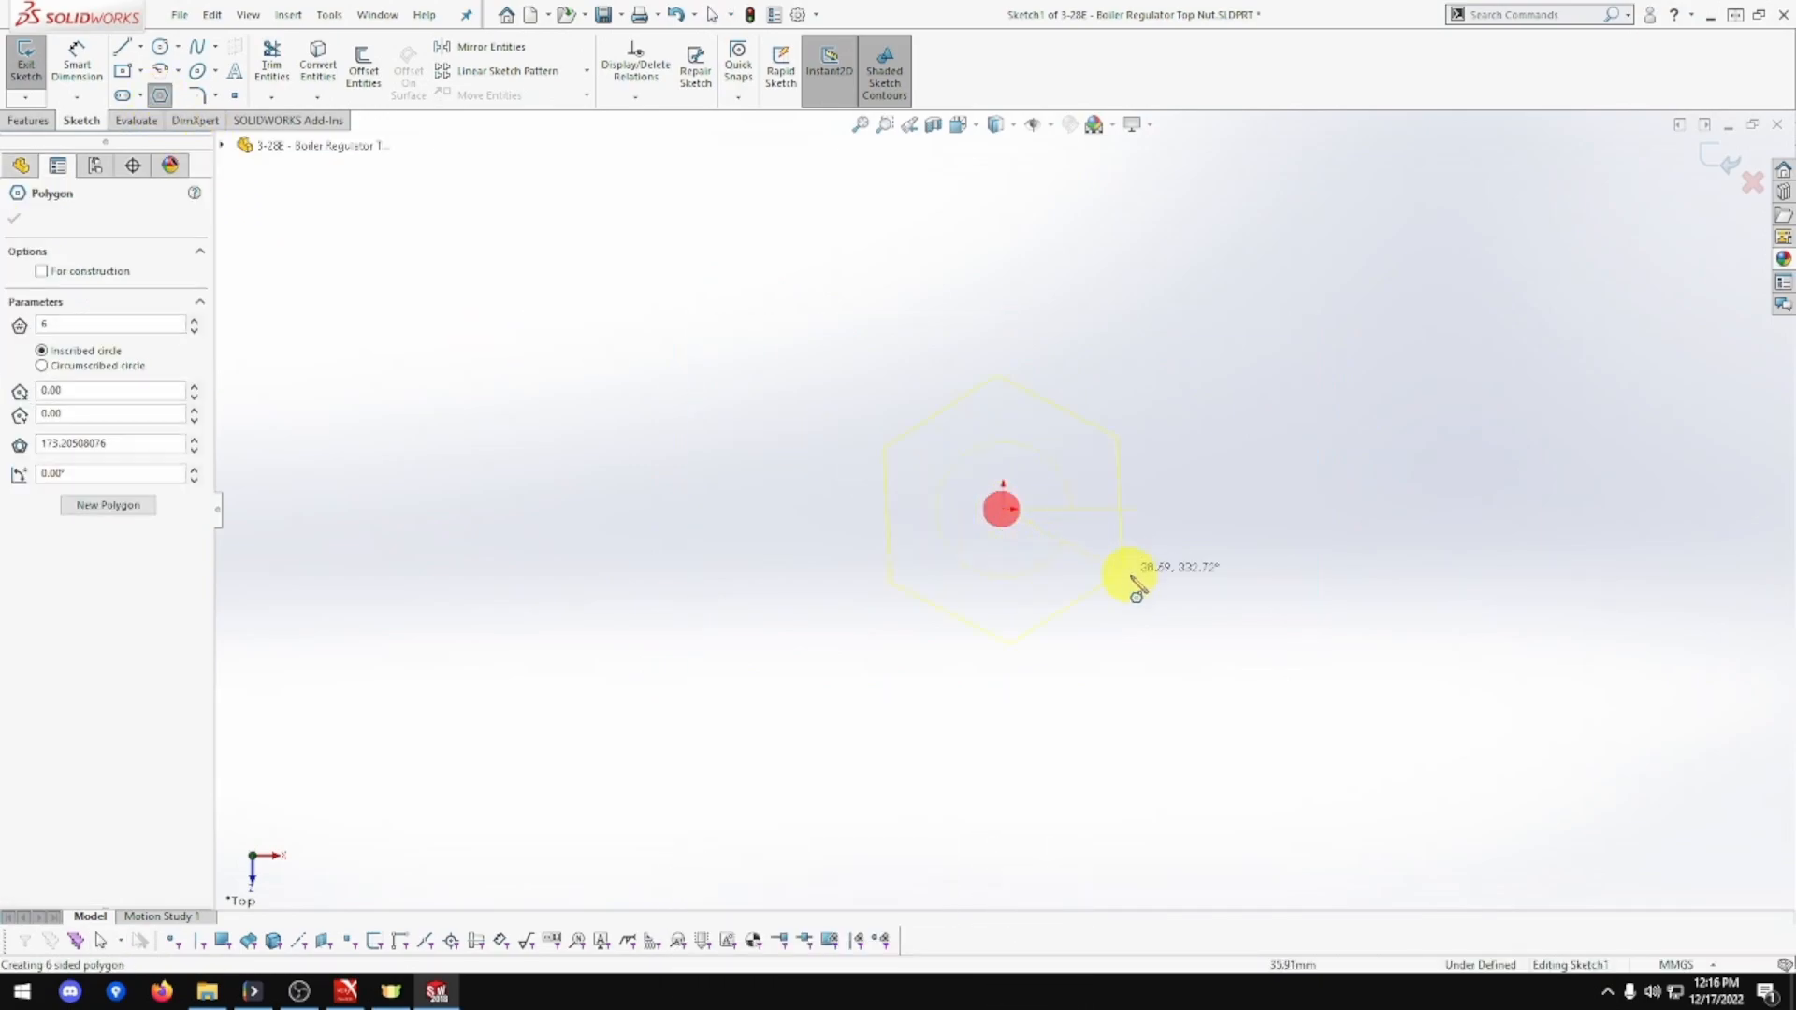
pyautogui.click(1155, 590)
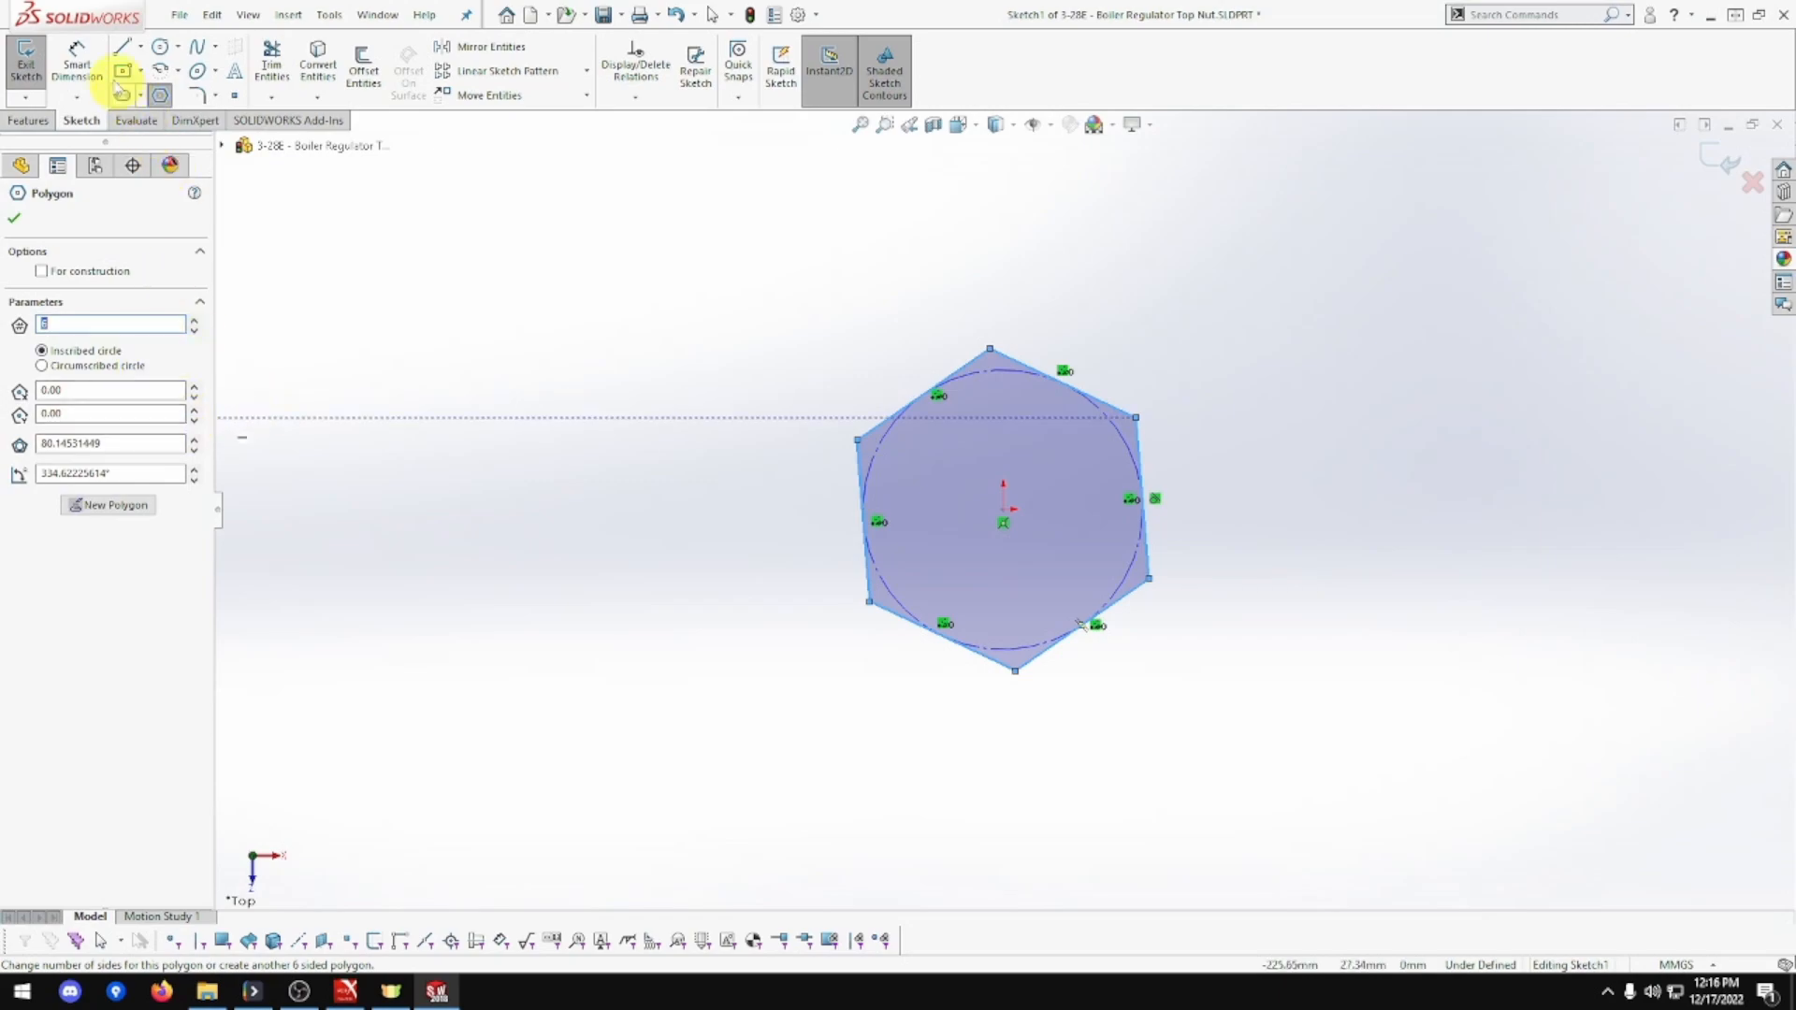
# Dimension the hexagon's inscribed circle to a 16 mm diameter and place the dimension beside the profile
pyautogui.click(78, 67)
pyautogui.click(880, 448)
pyautogui.click(652, 383)
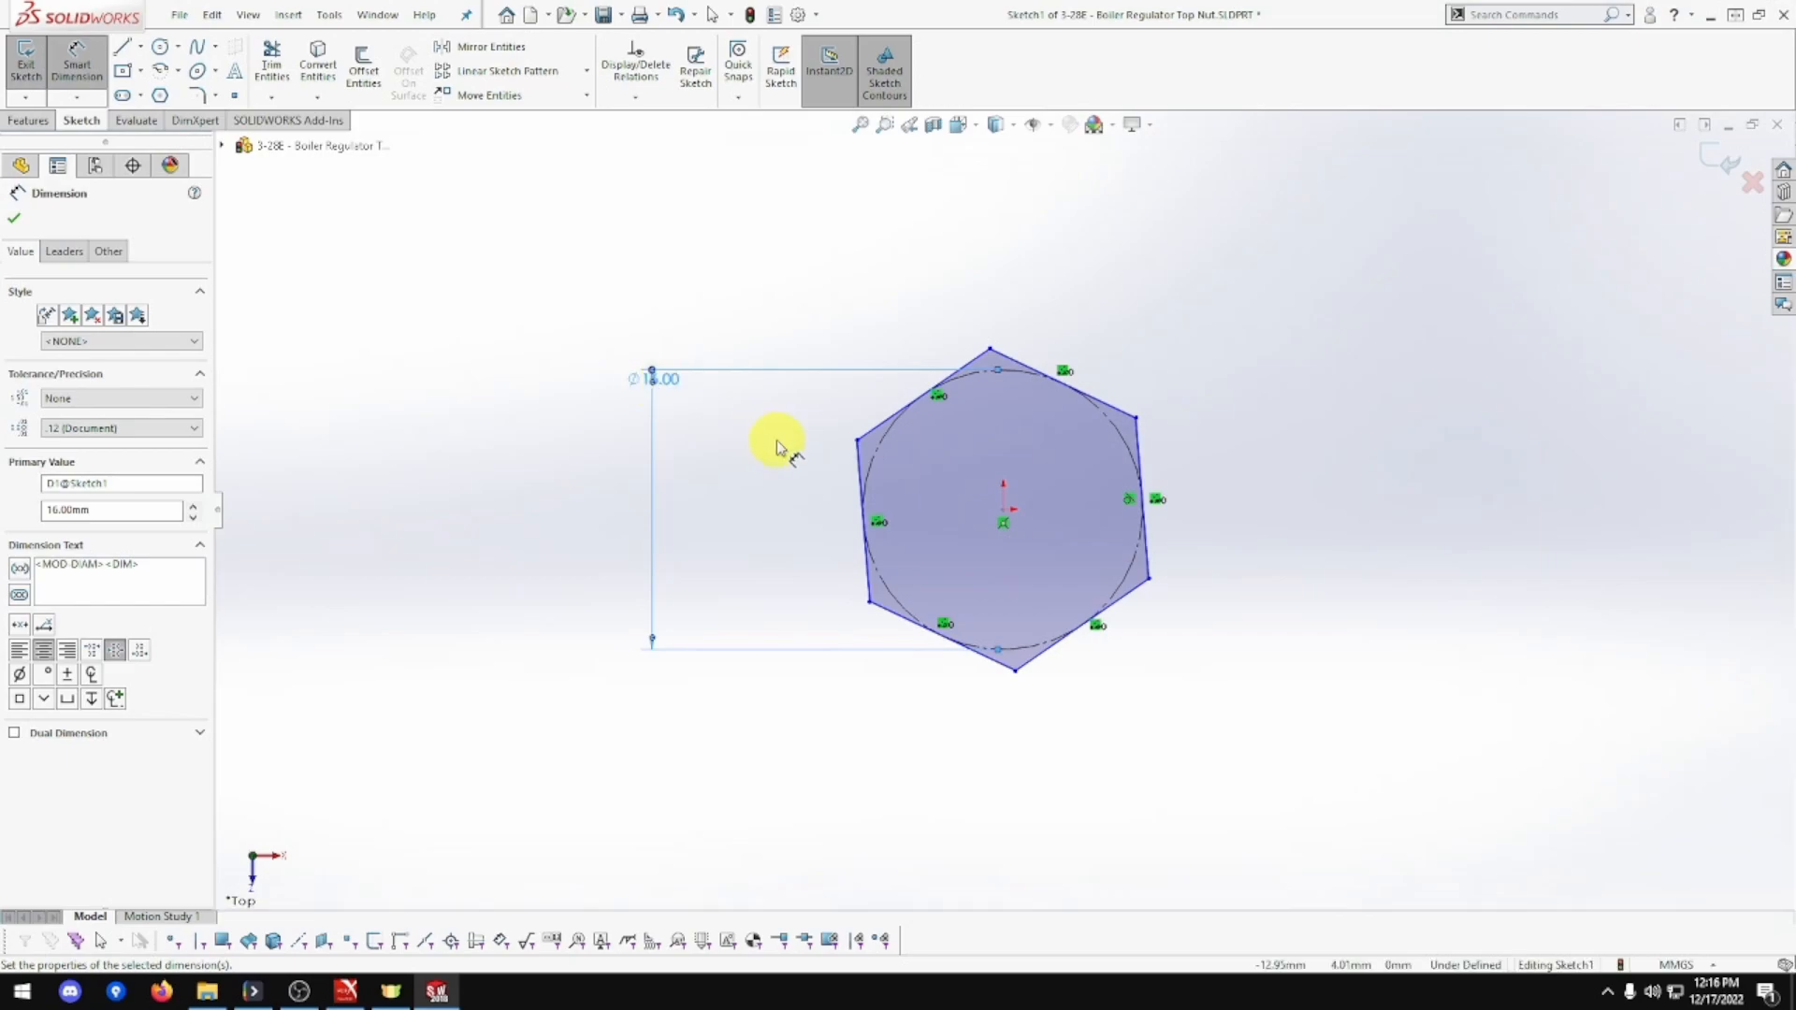
pyautogui.moveTo(694, 410); pyautogui.dragTo(615, 504)
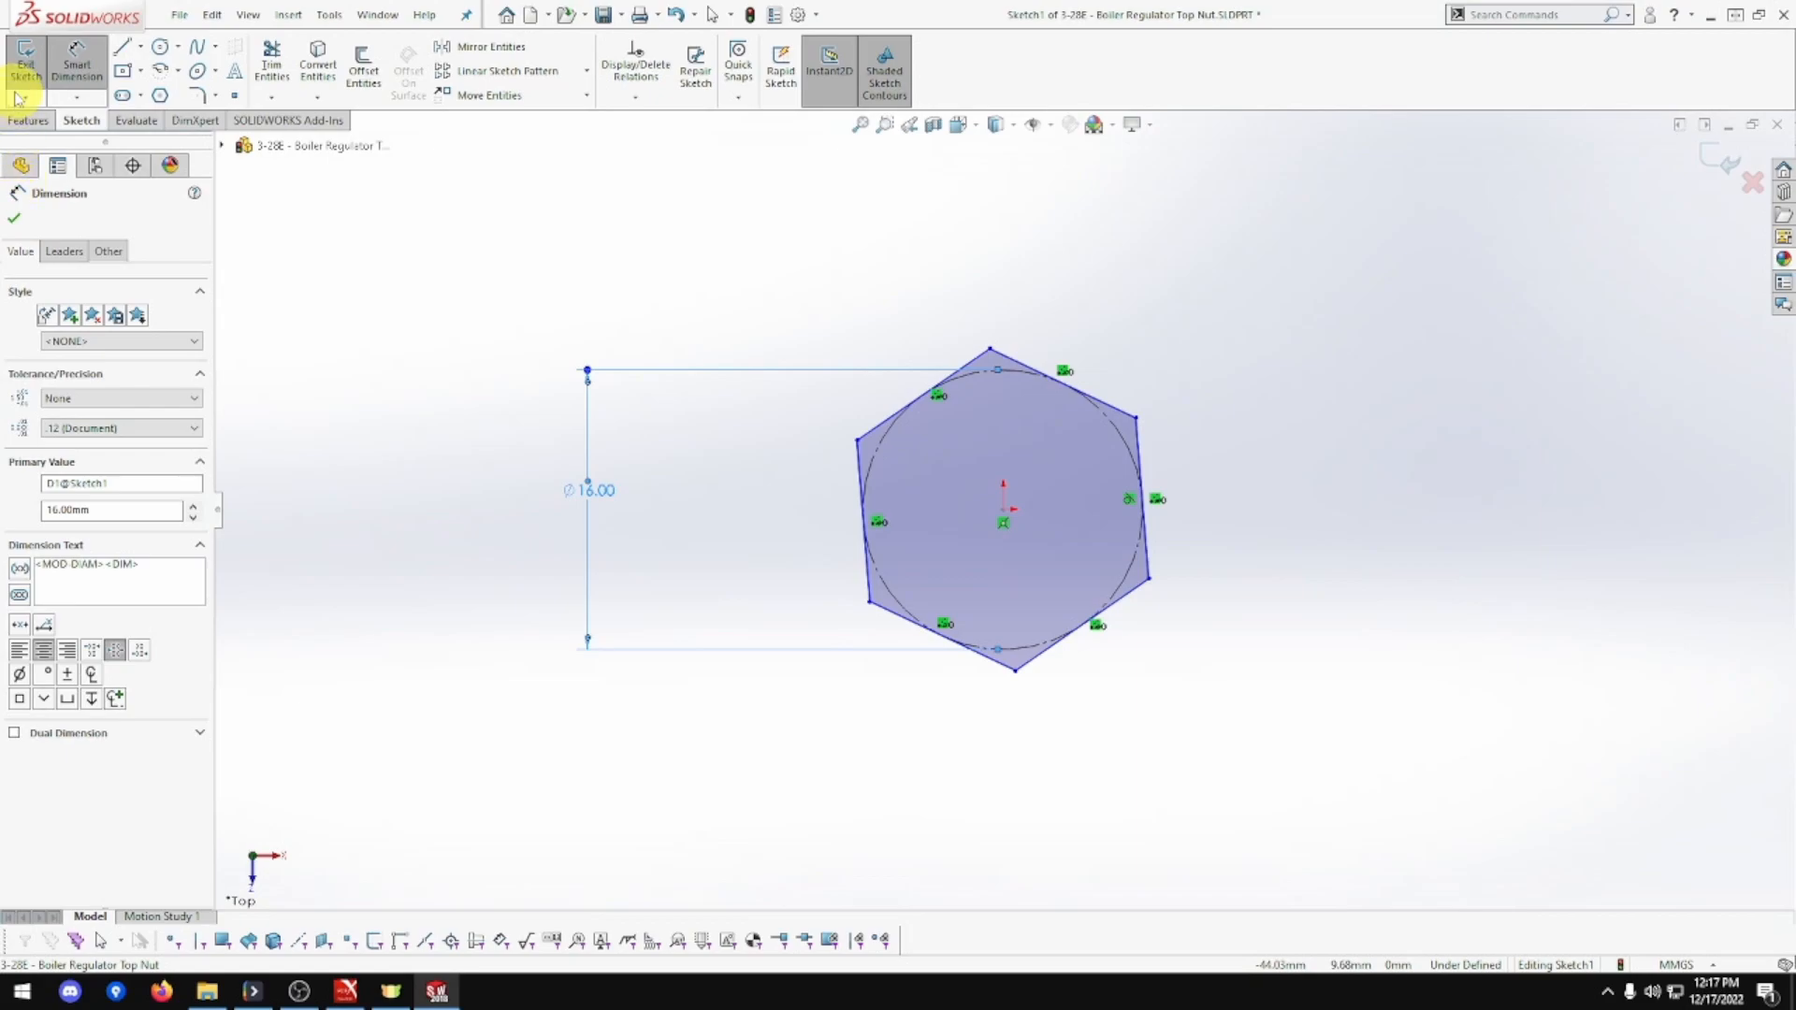
# Extrude the hexagon sketch as a blind boss 10 mm deep
pyautogui.click(26, 119)
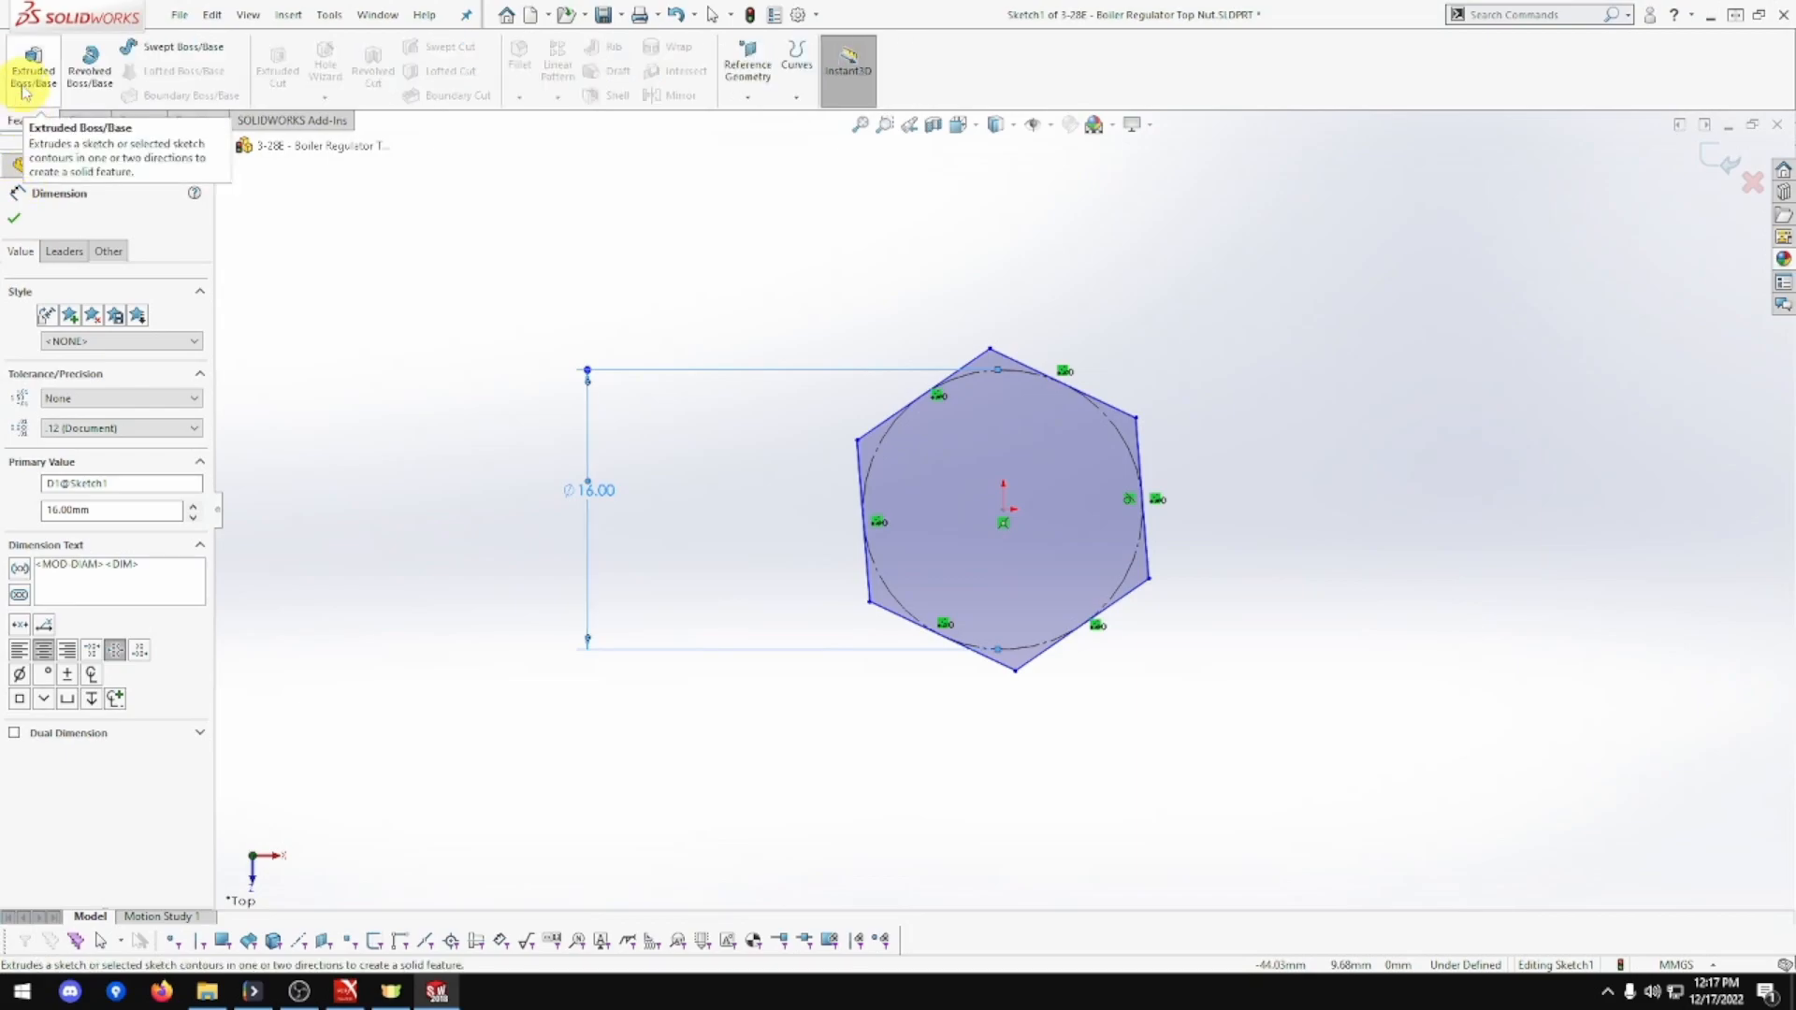
pyautogui.click(25, 91)
pyautogui.write('10')
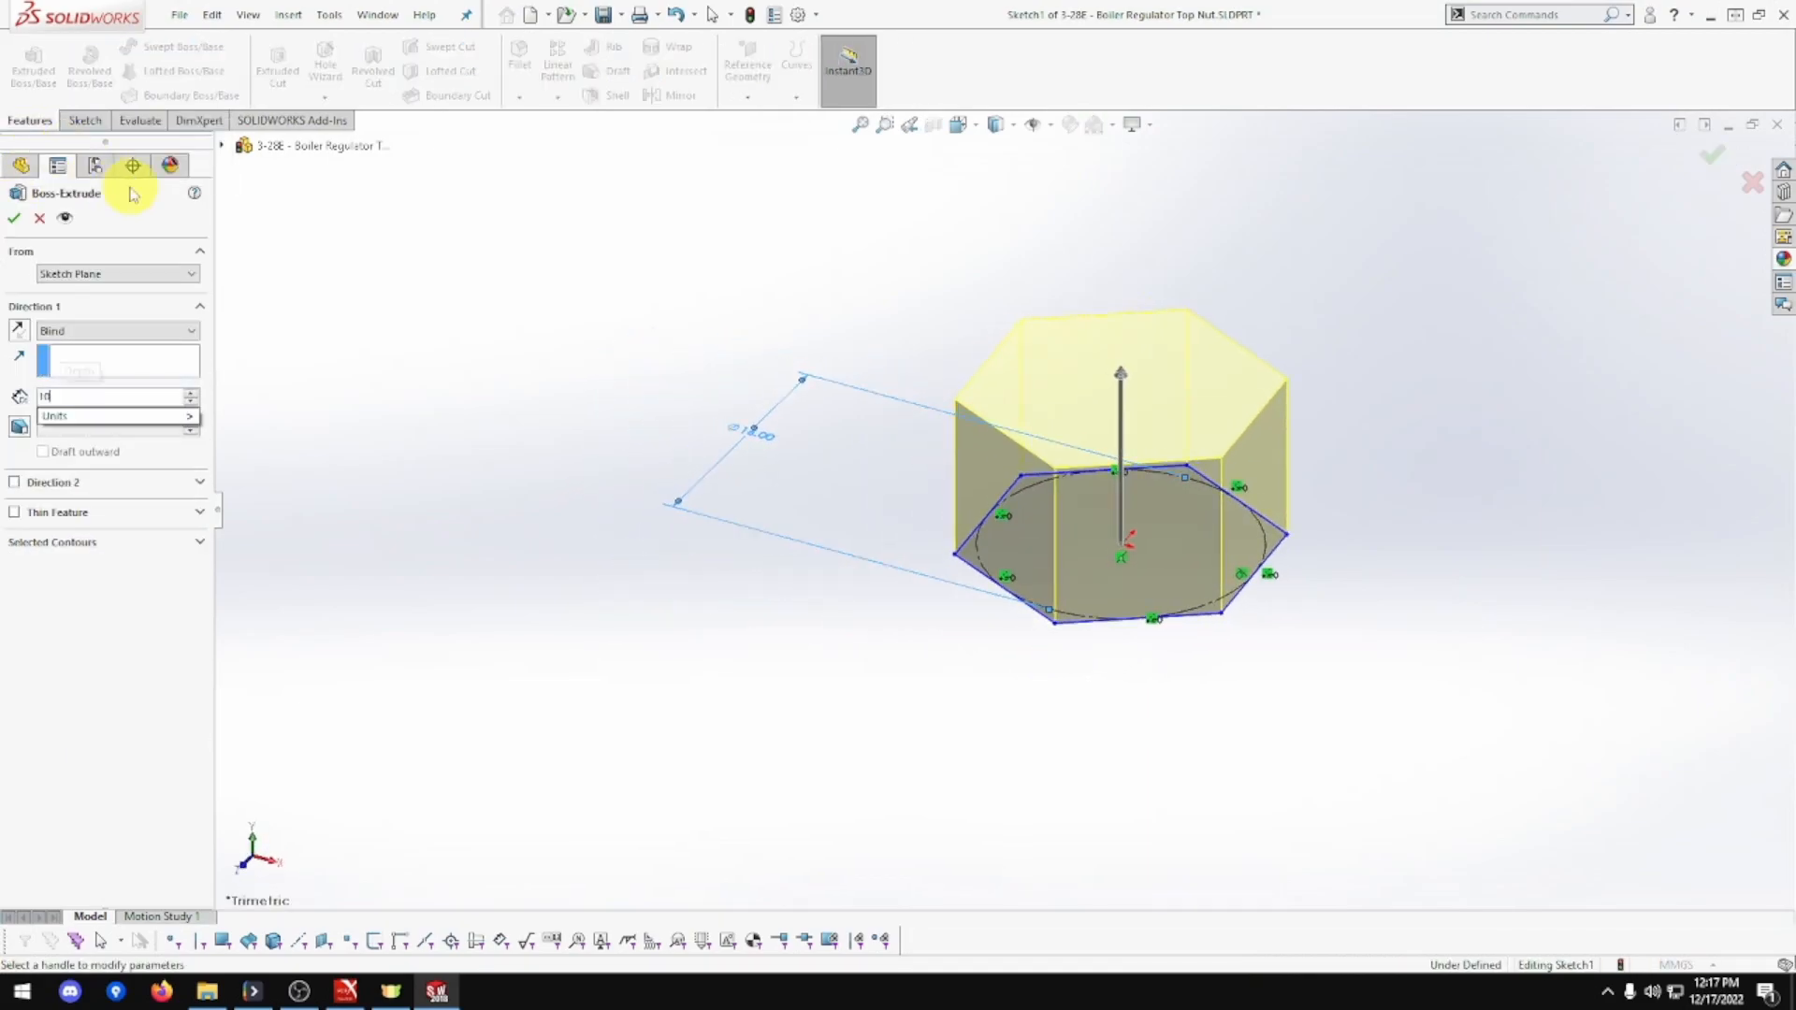
pyautogui.press('Return')
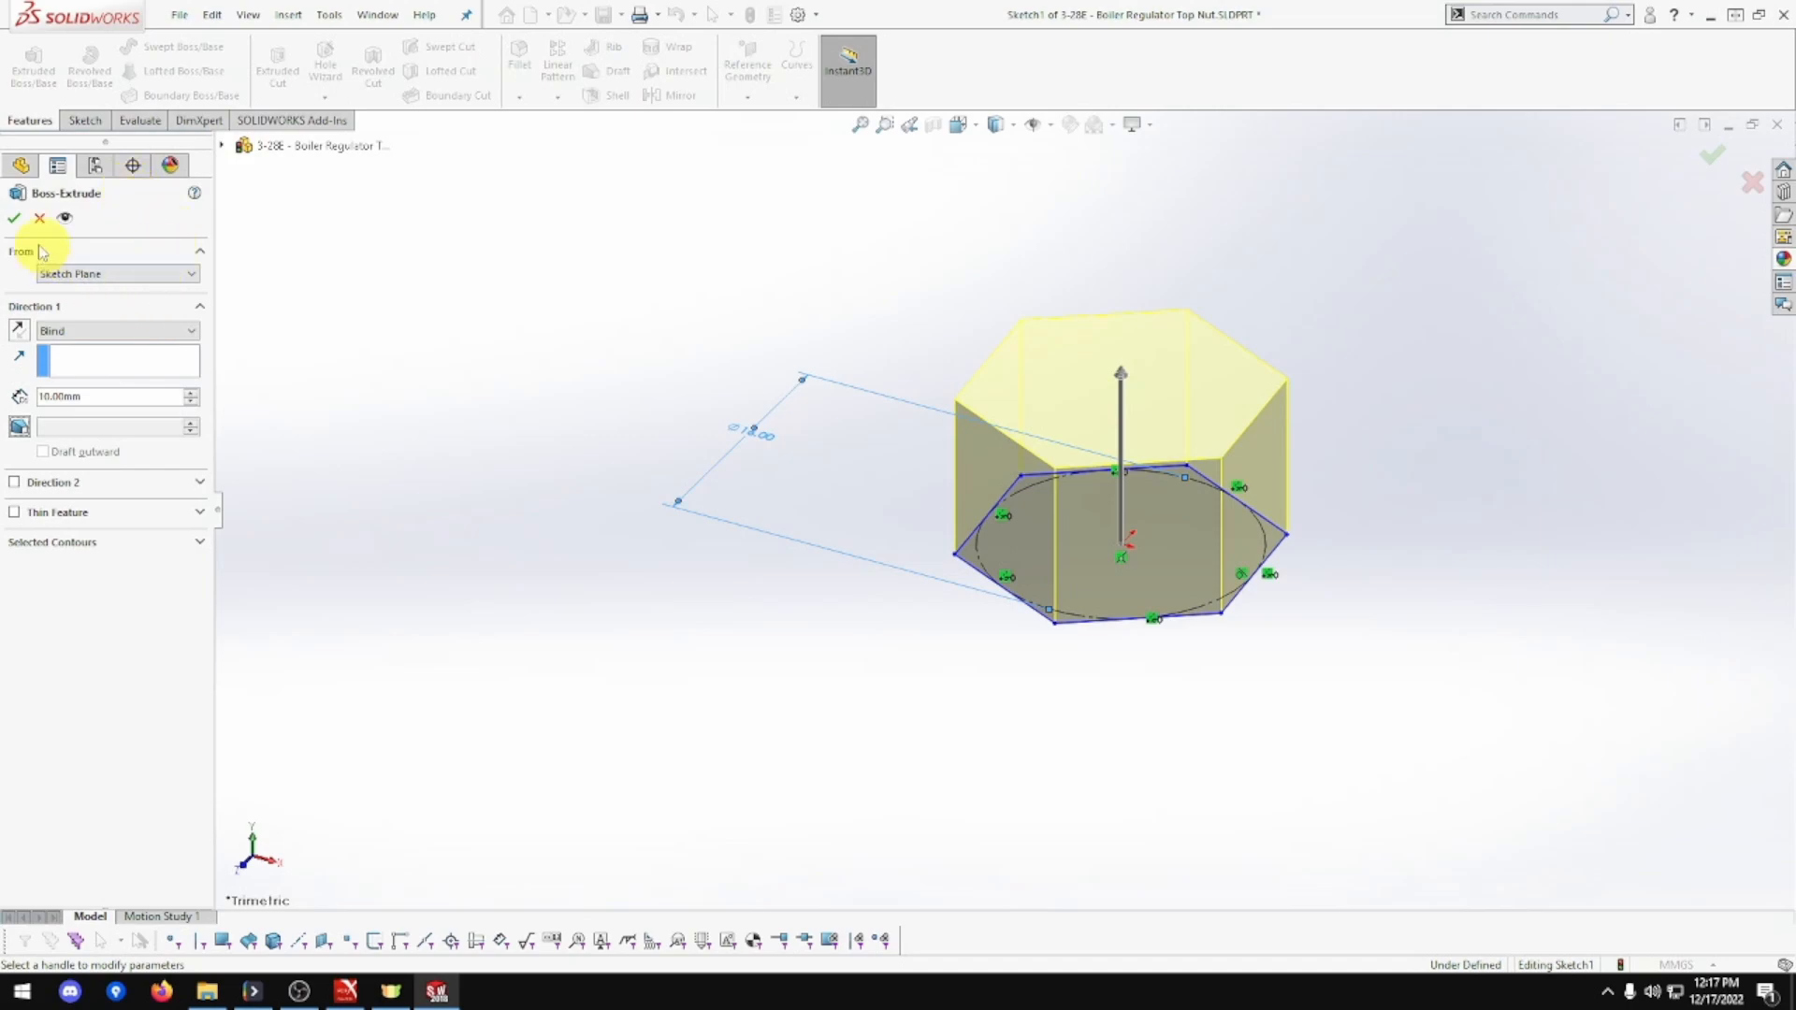
pyautogui.click(14, 220)
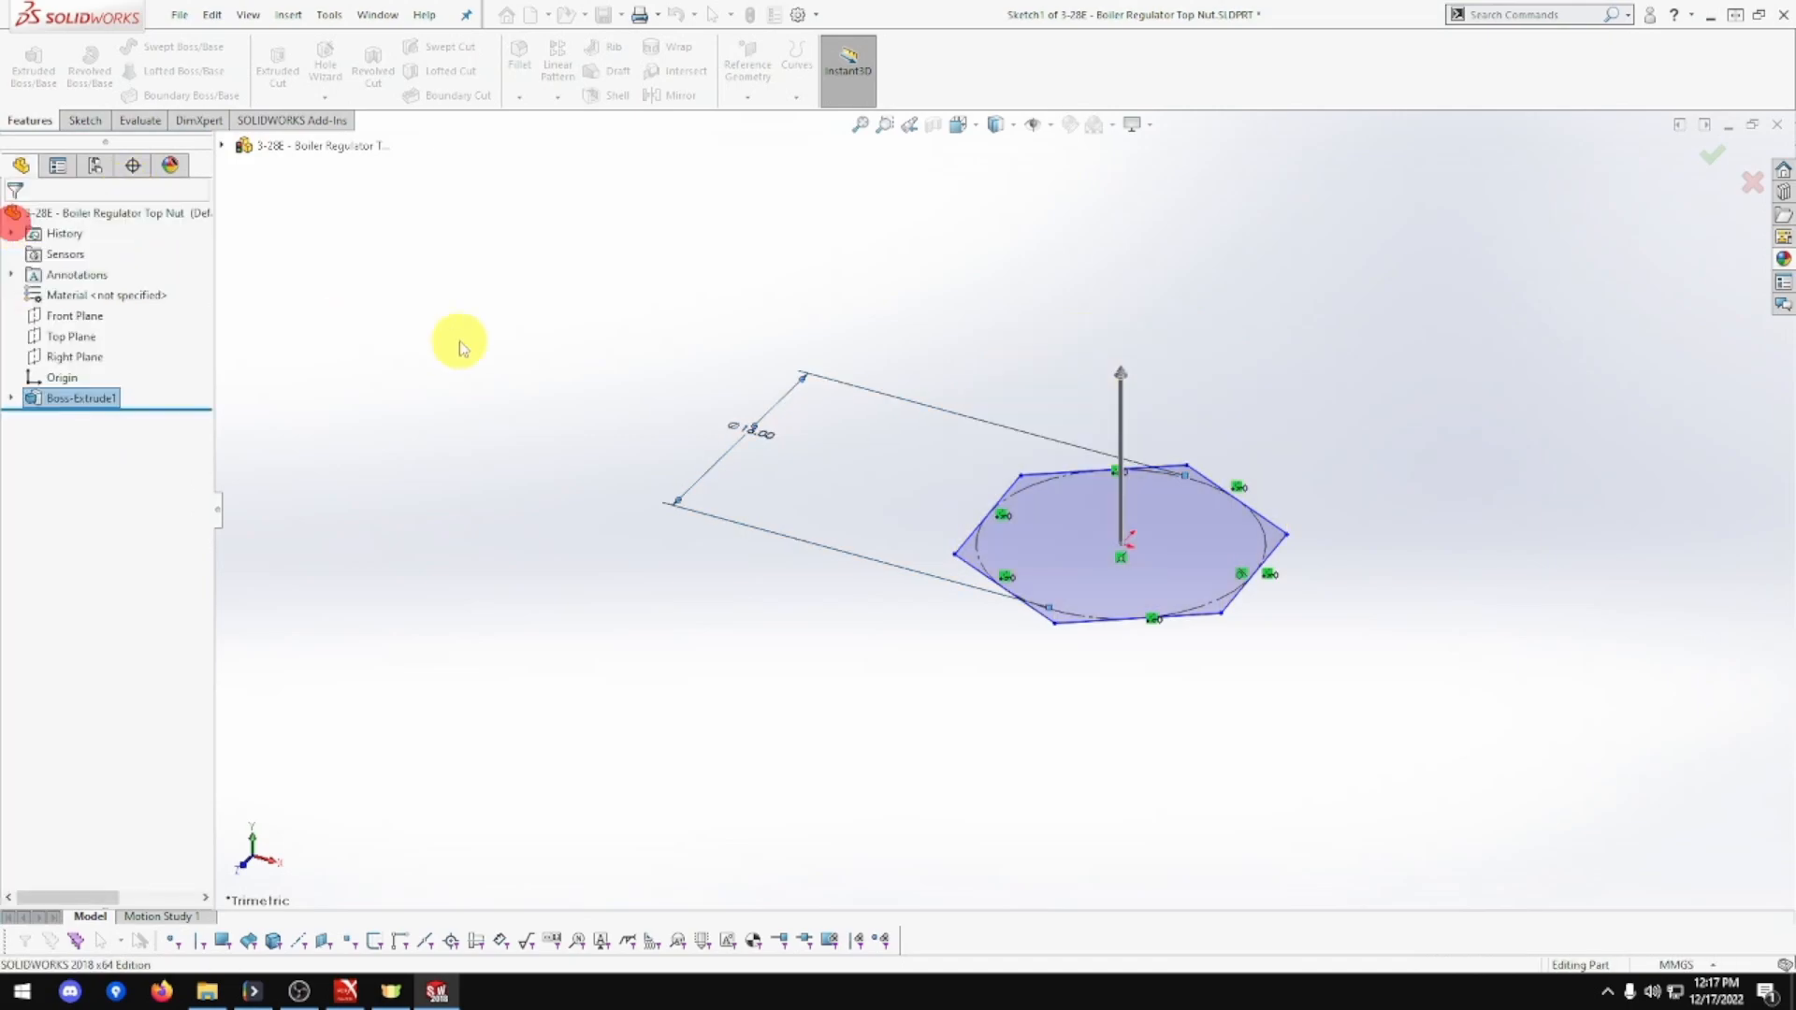
pyautogui.click(815, 438)
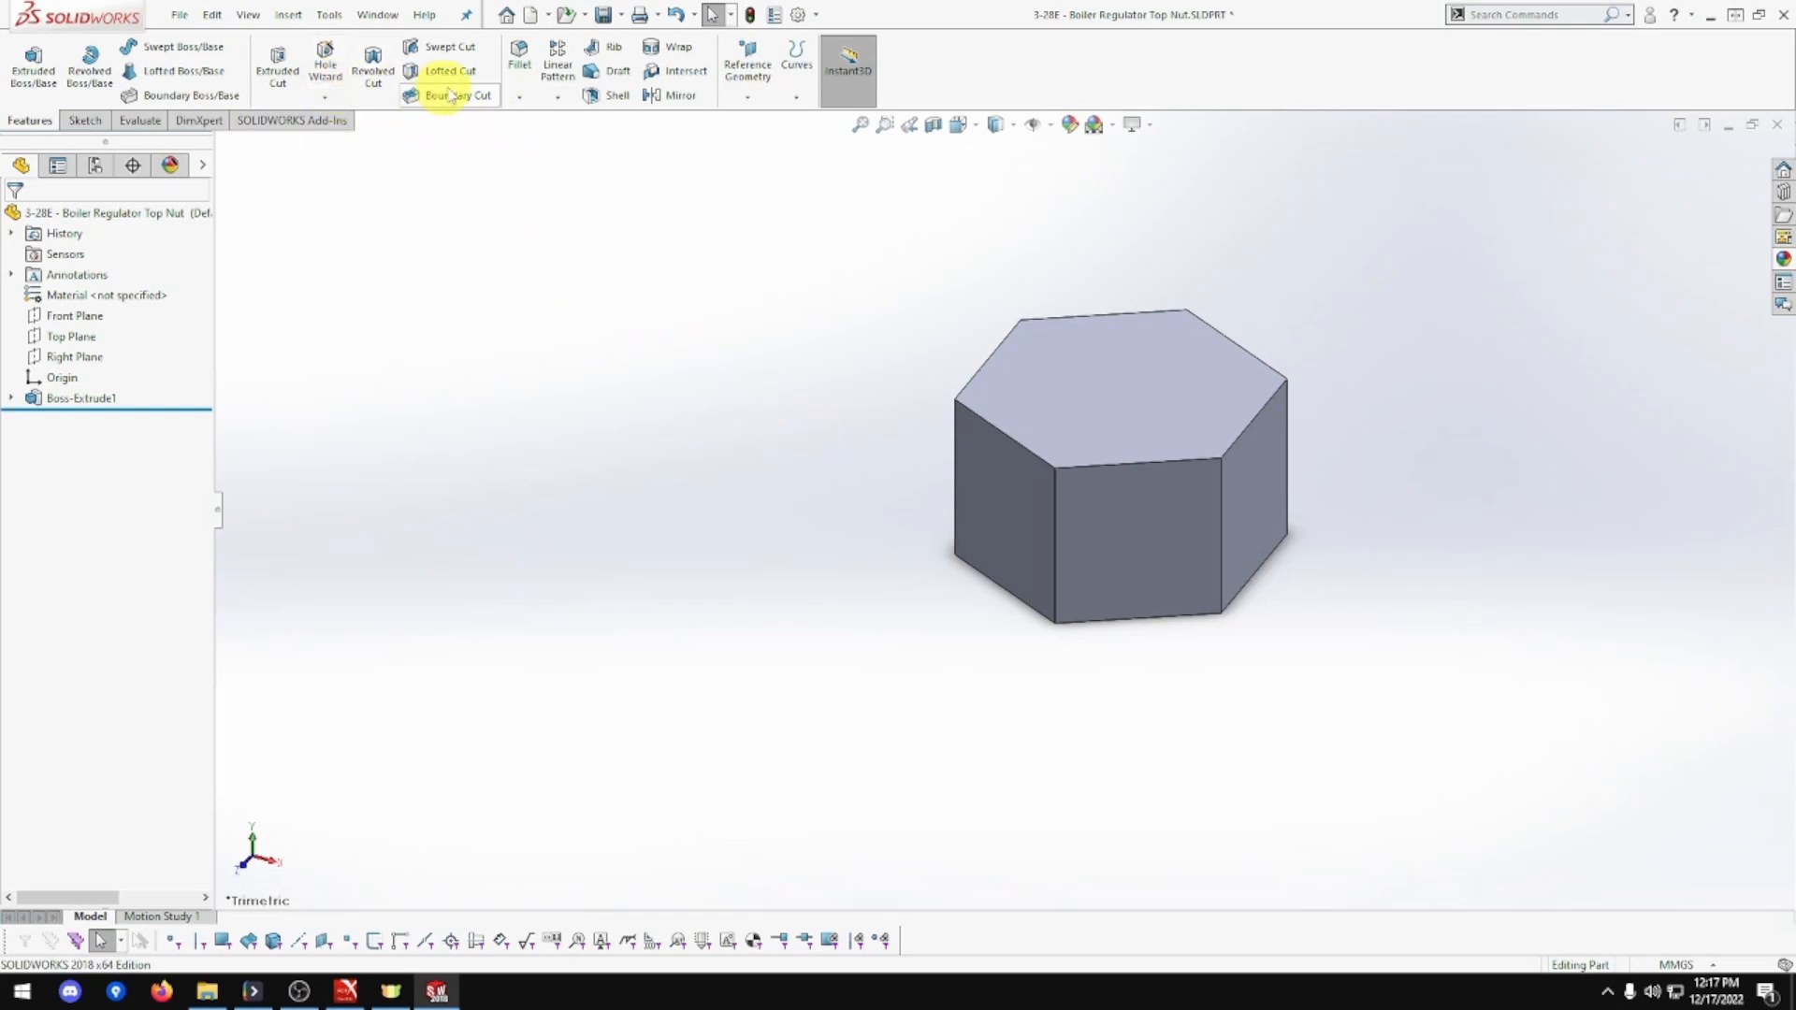
# Fillet all six edges of the hexagonal body's top face with a 1 mm symmetric radius
pyautogui.click(520, 56)
pyautogui.write('1')
pyautogui.press('Tab')
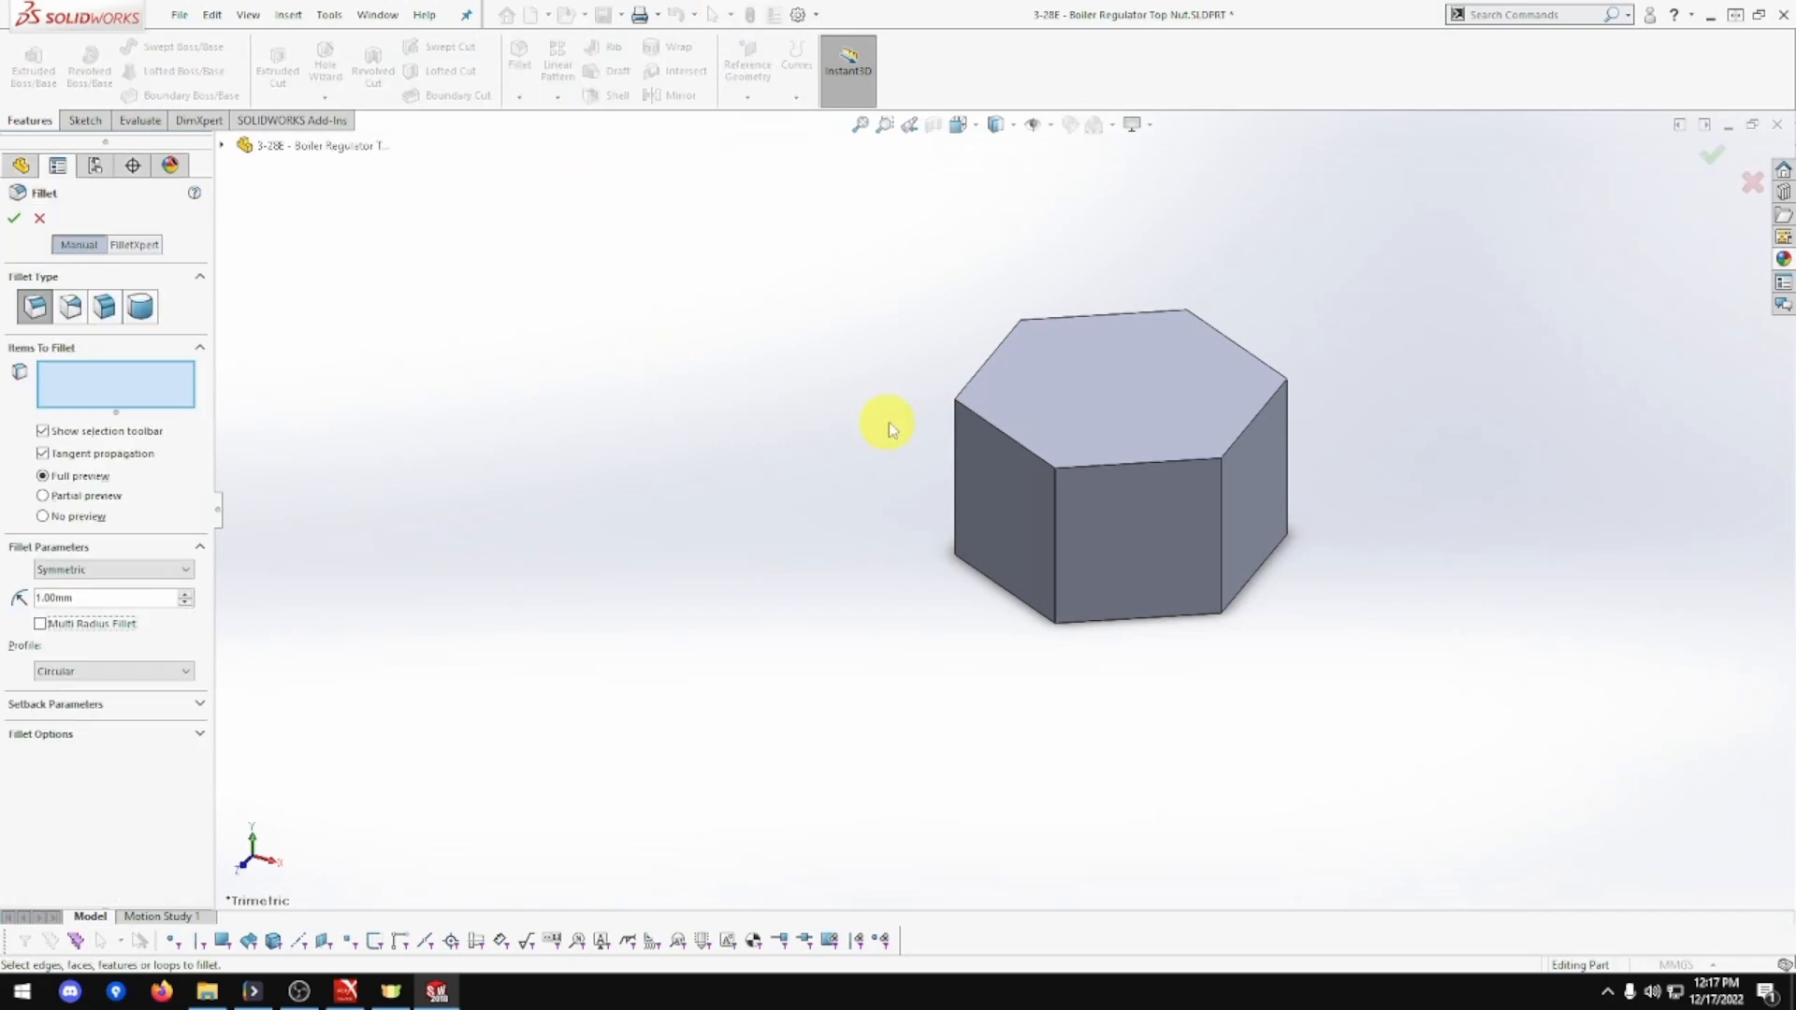
pyautogui.click(1002, 429)
pyautogui.click(1139, 465)
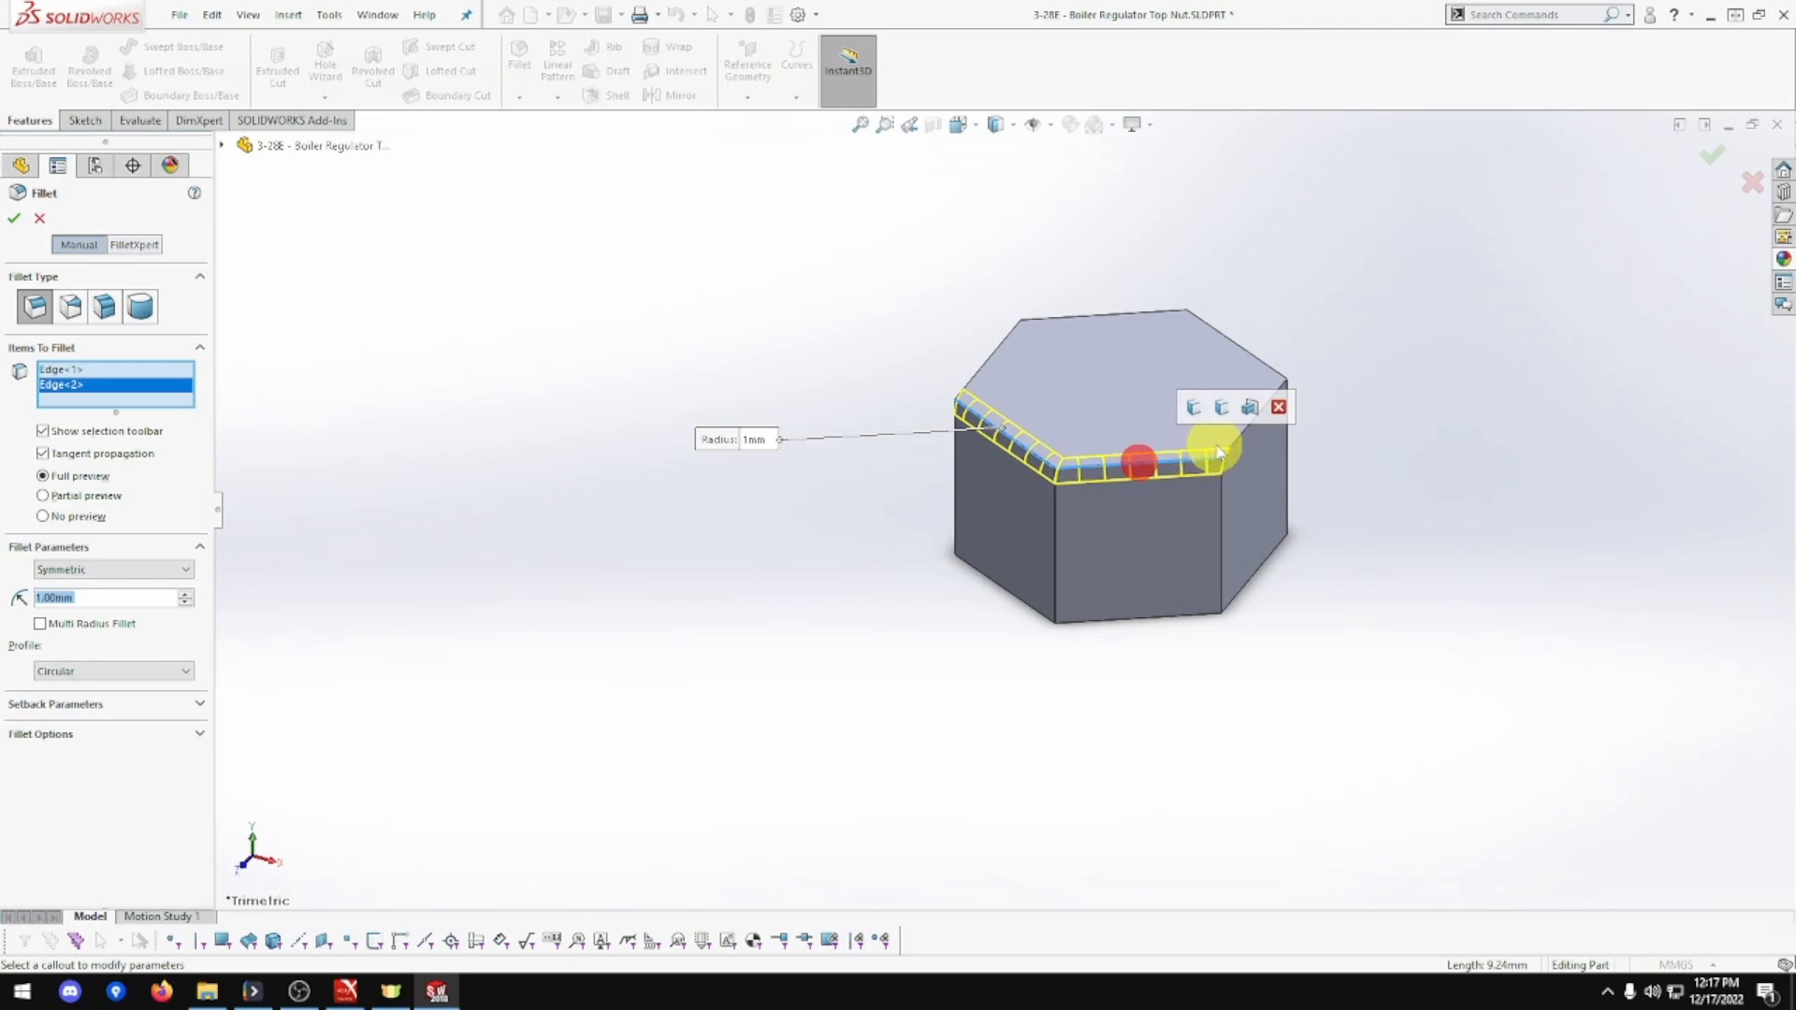
pyautogui.click(1236, 440)
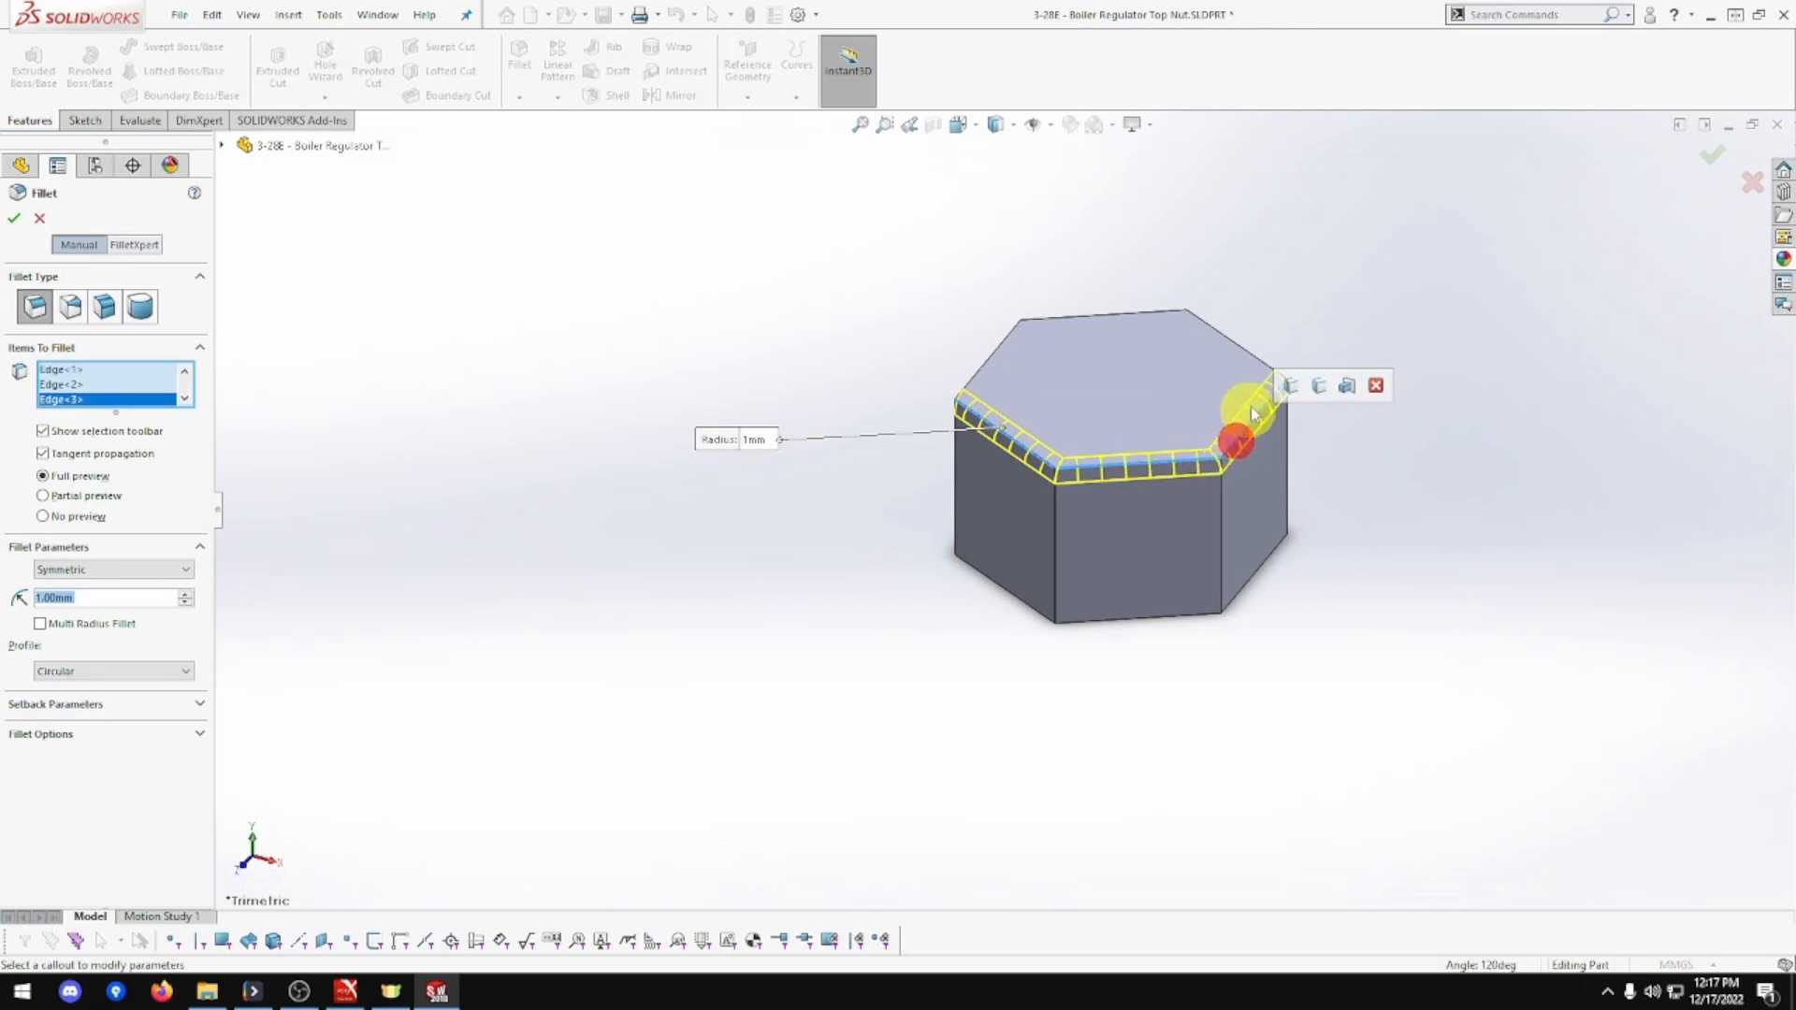
pyautogui.click(1260, 357)
pyautogui.click(1159, 310)
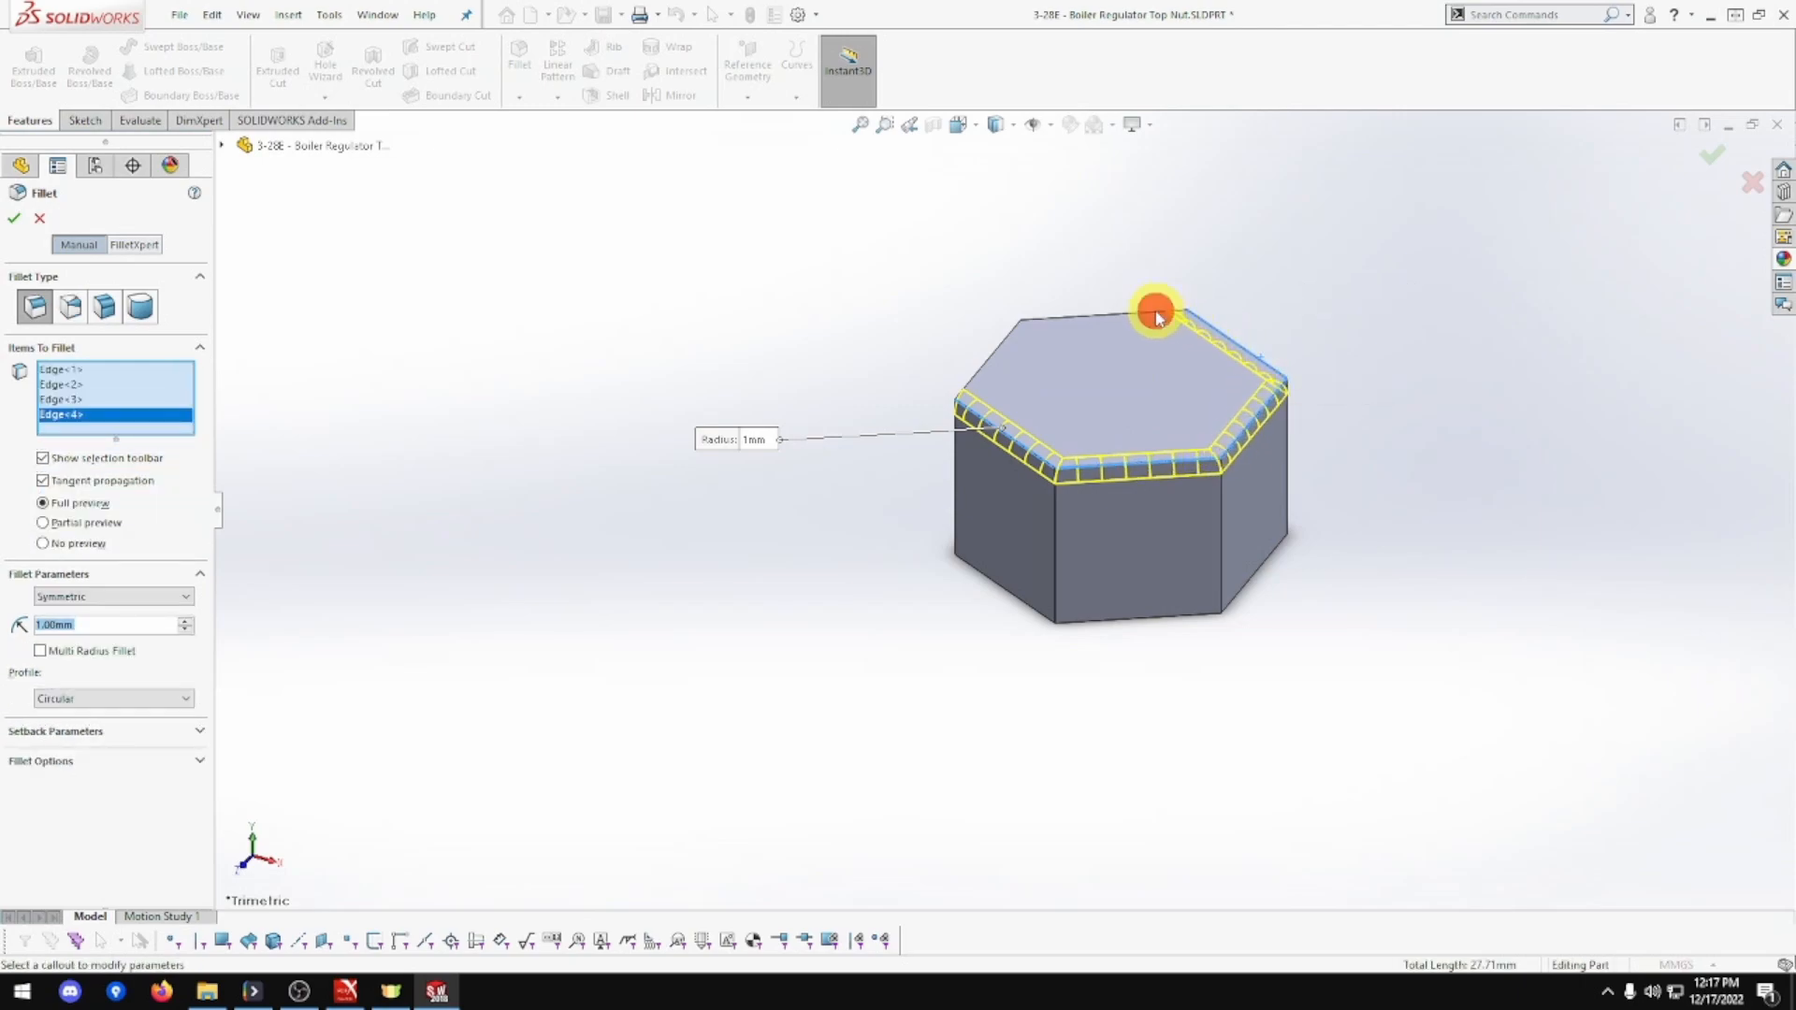
pyautogui.click(994, 348)
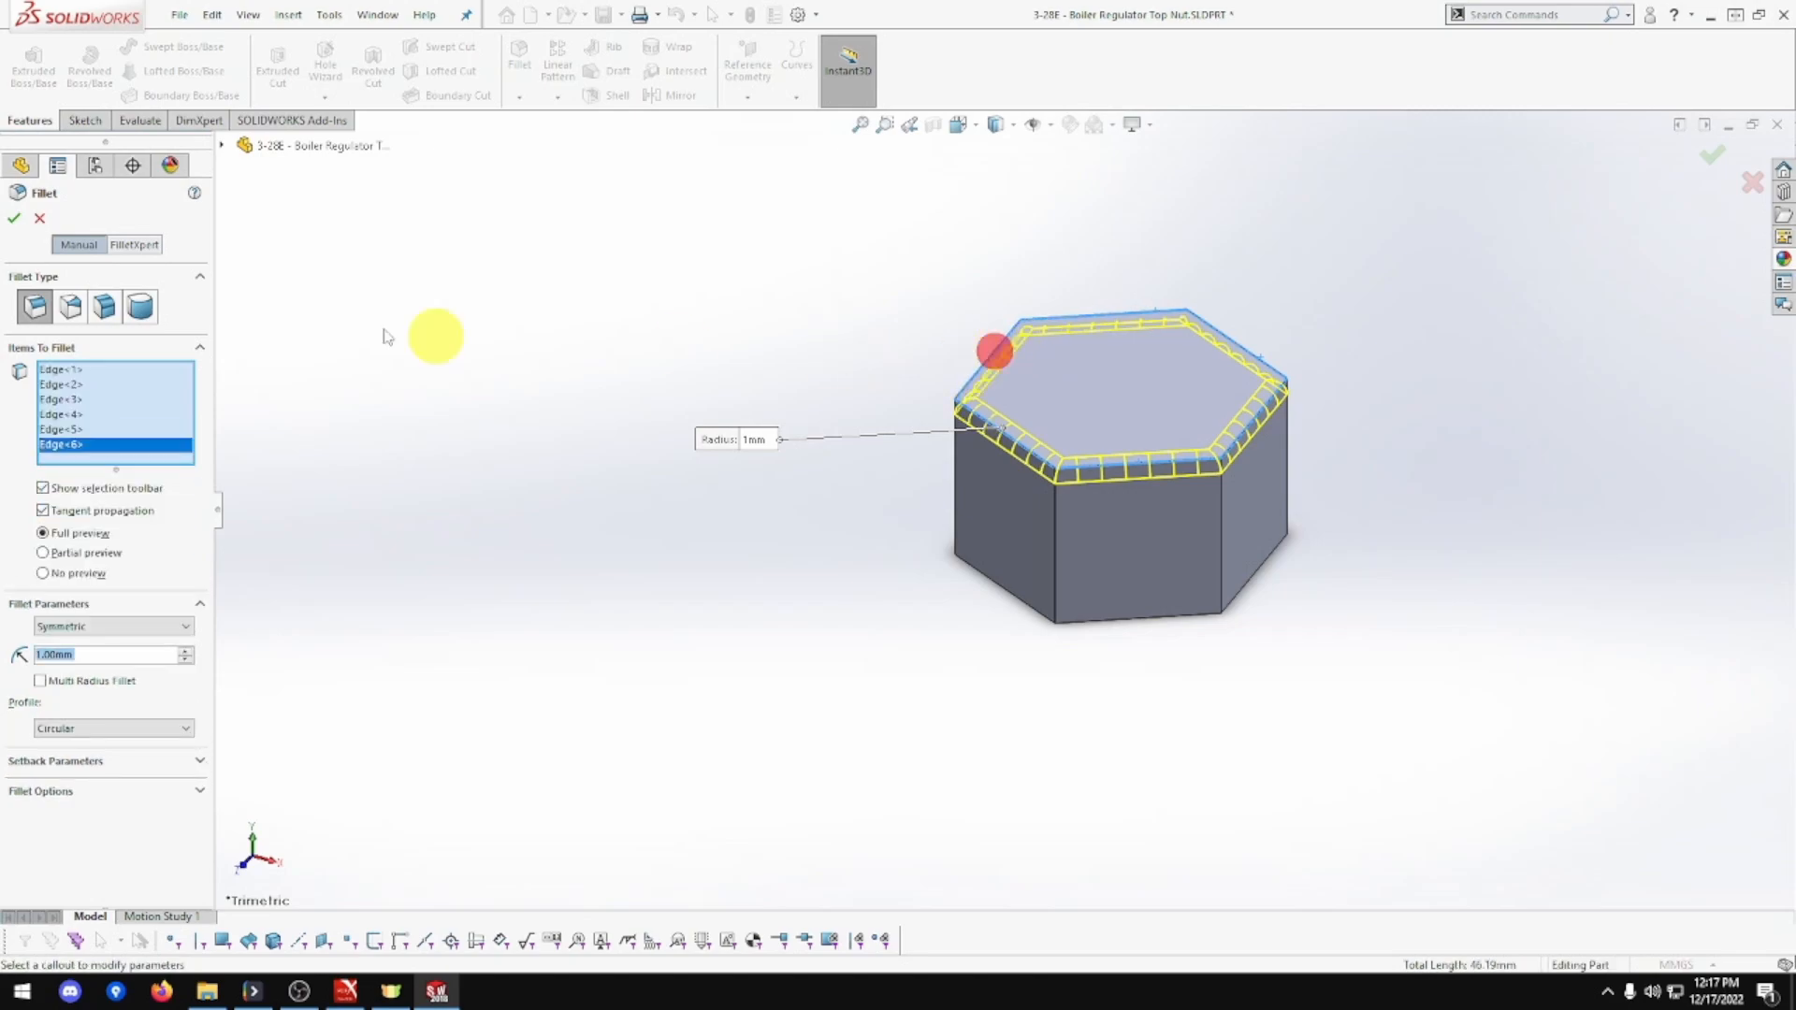
pyautogui.click(14, 217)
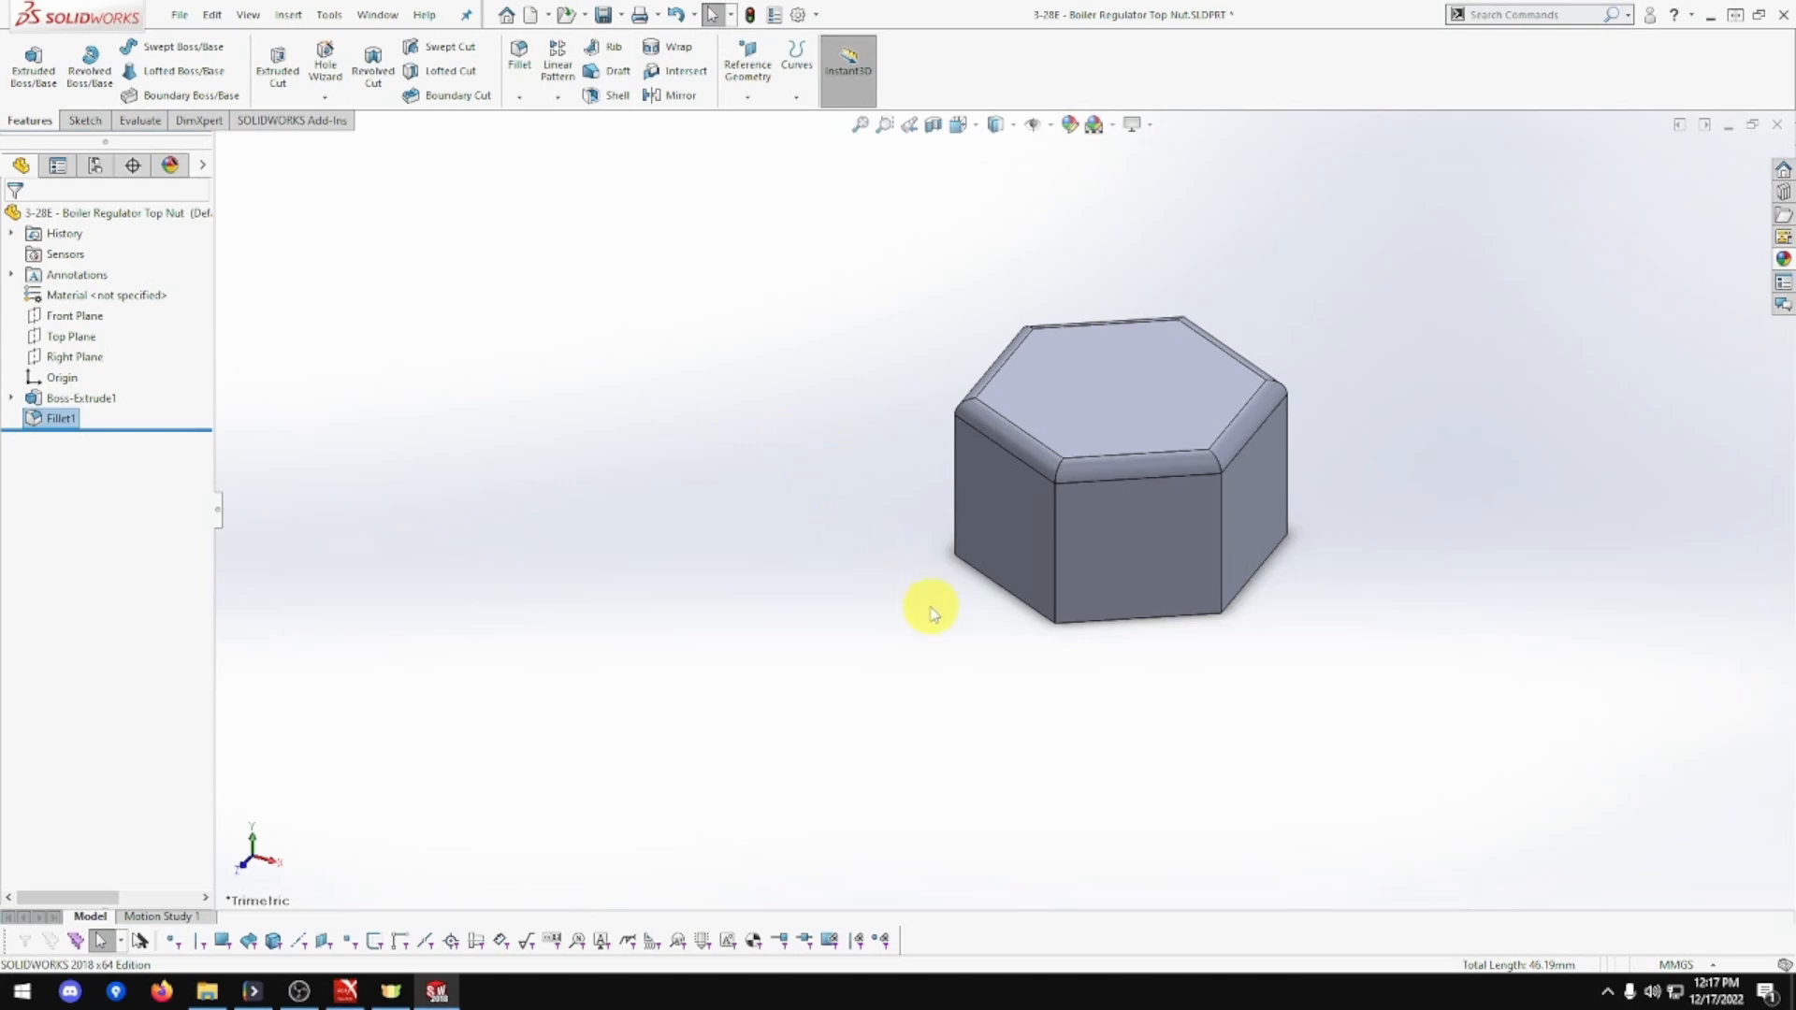
# Start a sketch on the body's bottom face, viewed straight on, and draw a circle about 11.7 mm in diameter centred on the origin
pyautogui.moveTo(927, 605); pyautogui.dragTo(1102, 619, button='middle')
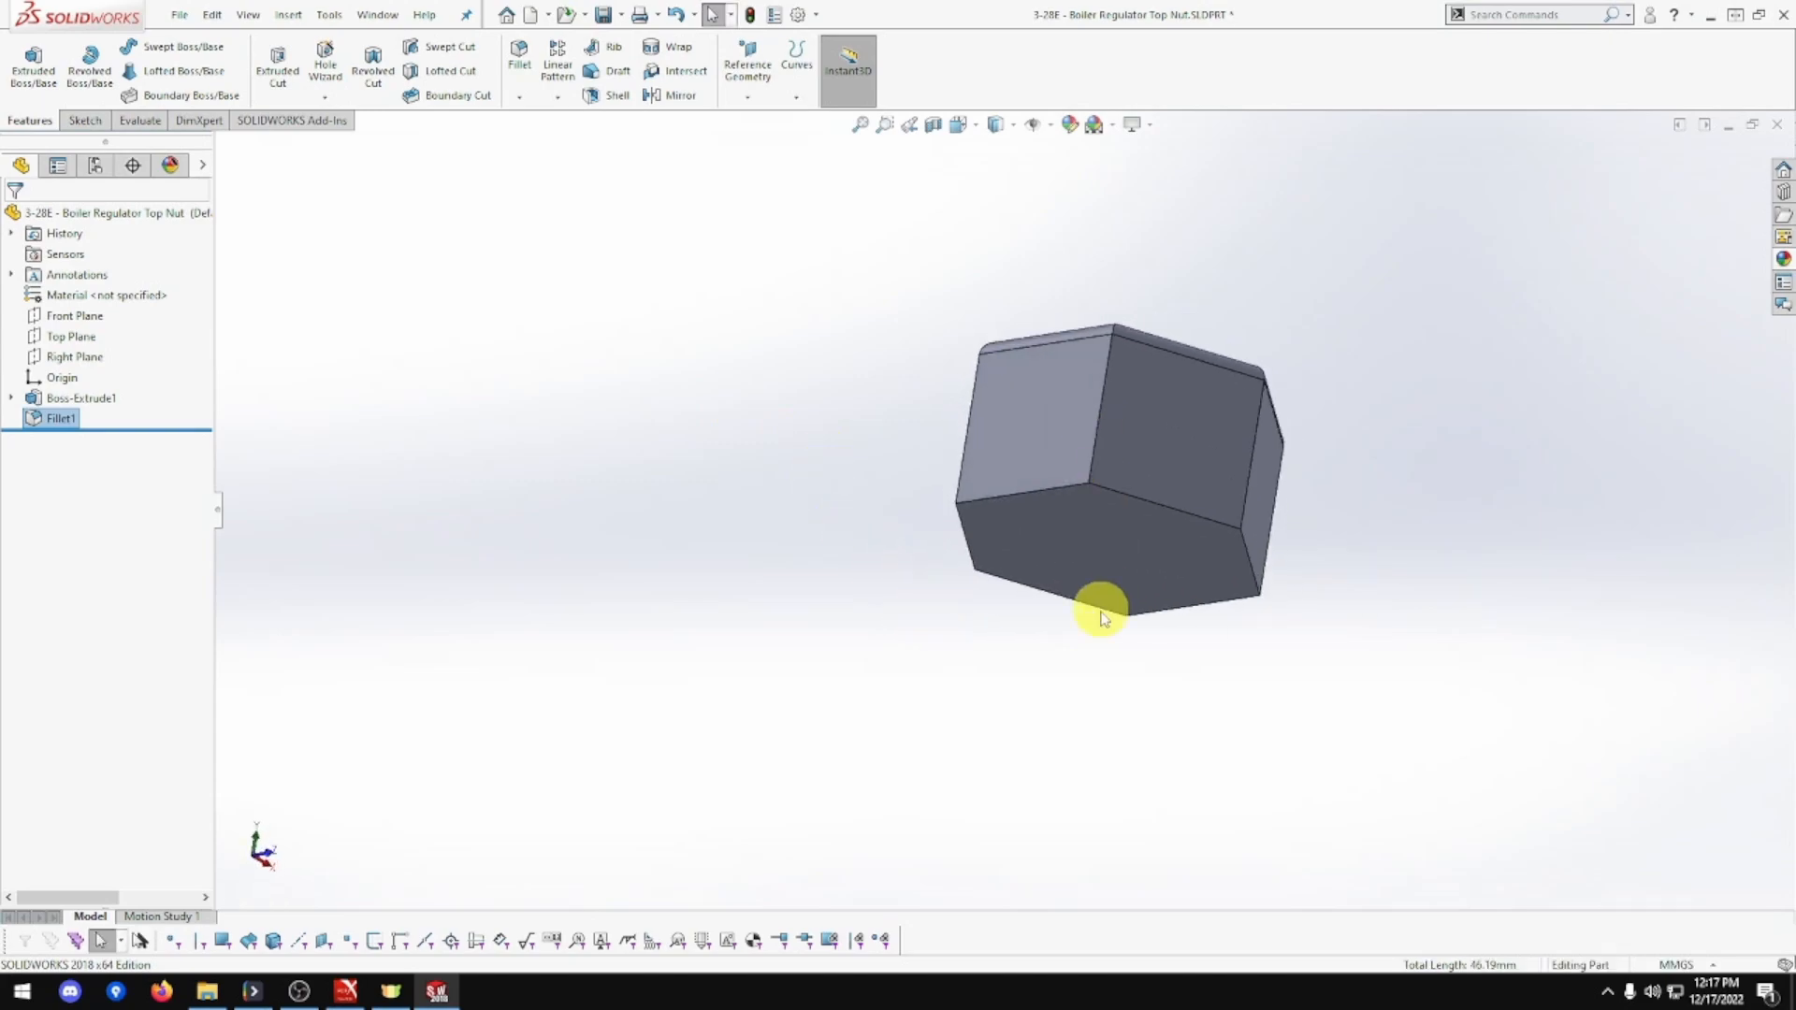
pyautogui.rightClick(1104, 552)
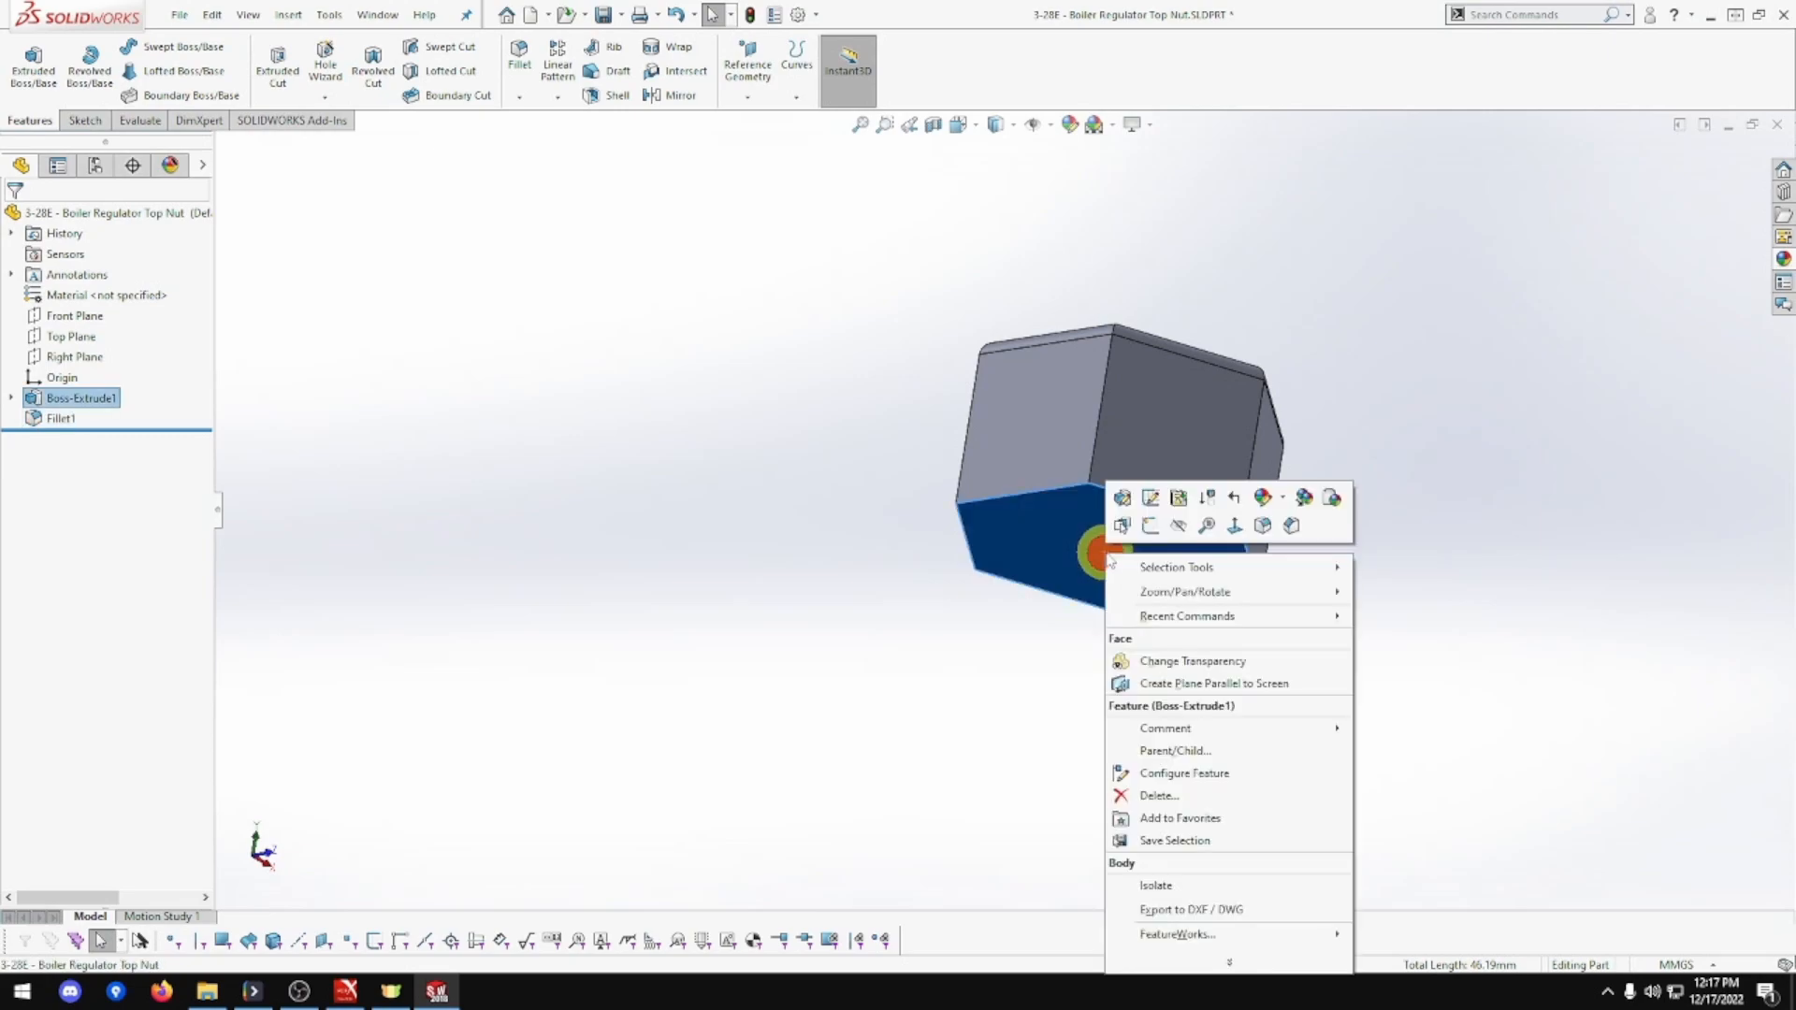
pyautogui.click(1247, 529)
pyautogui.rightClick(1056, 495)
pyautogui.click(1102, 471)
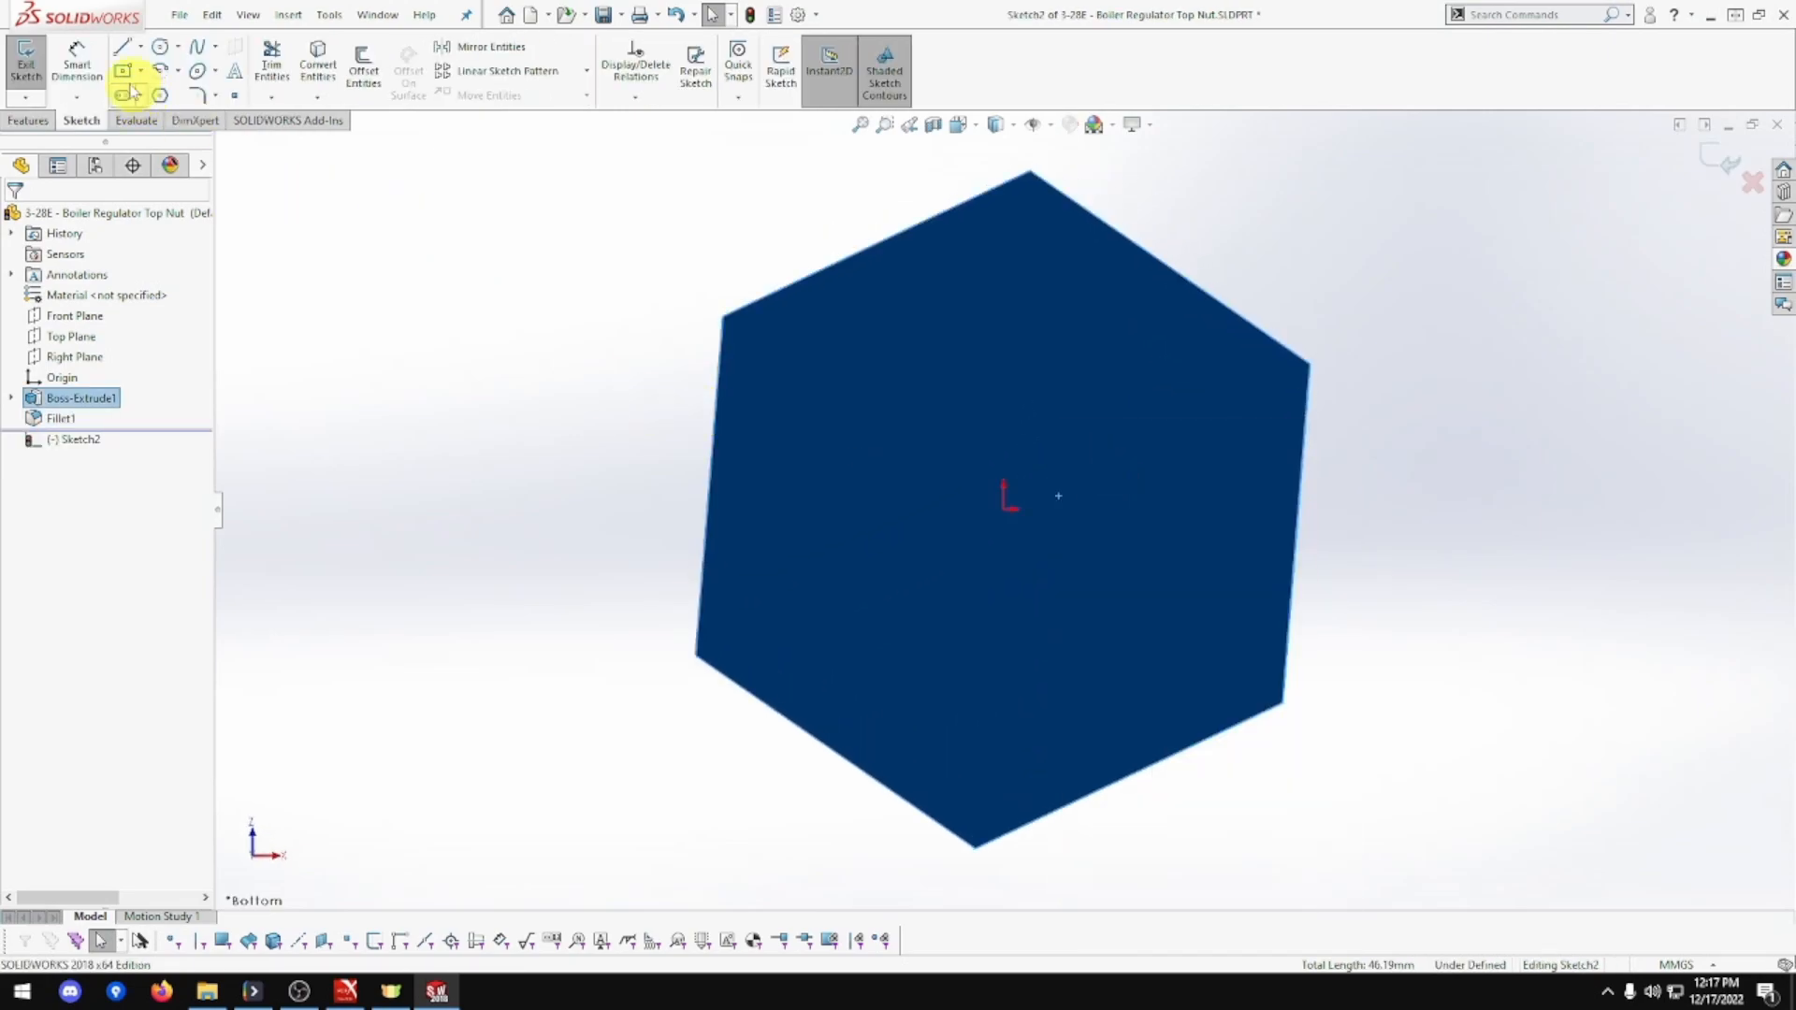
pyautogui.click(160, 46)
pyautogui.moveTo(1004, 510); pyautogui.dragTo(1190, 619)
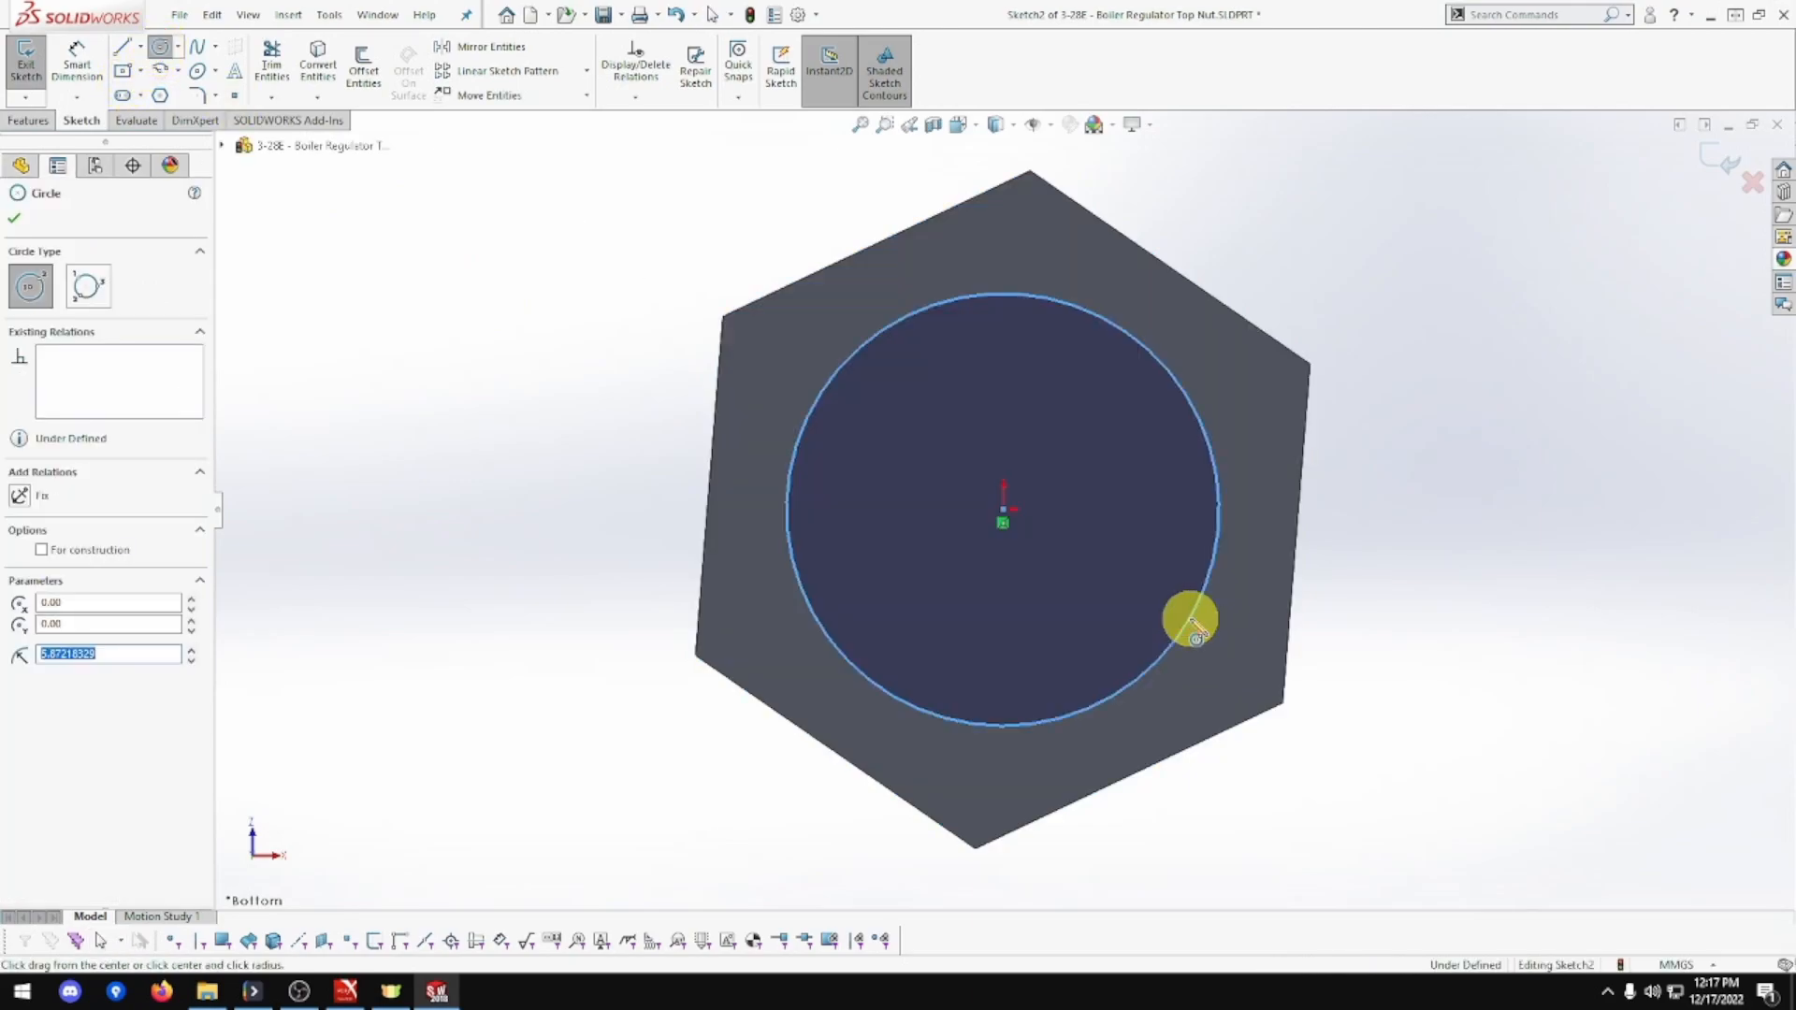
# Dimension the circle on the bottom face to a 12 mm diameter
pyautogui.click(78, 64)
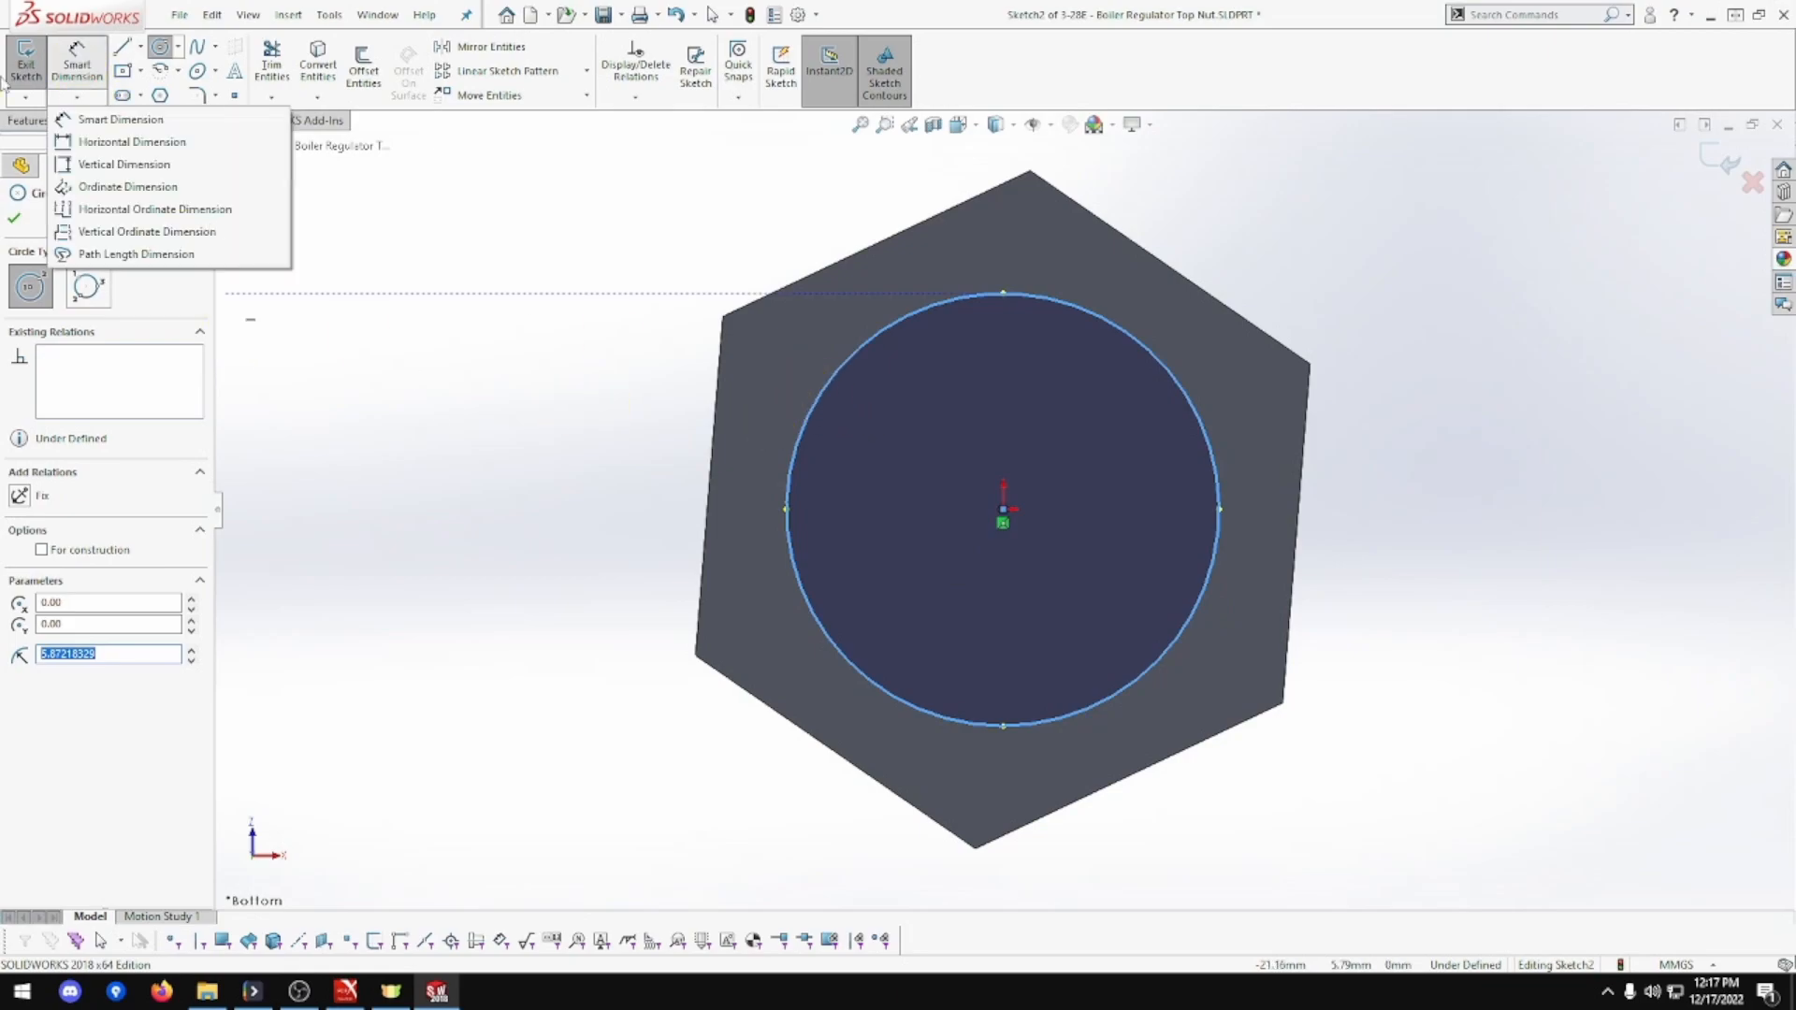
pyautogui.click(73, 64)
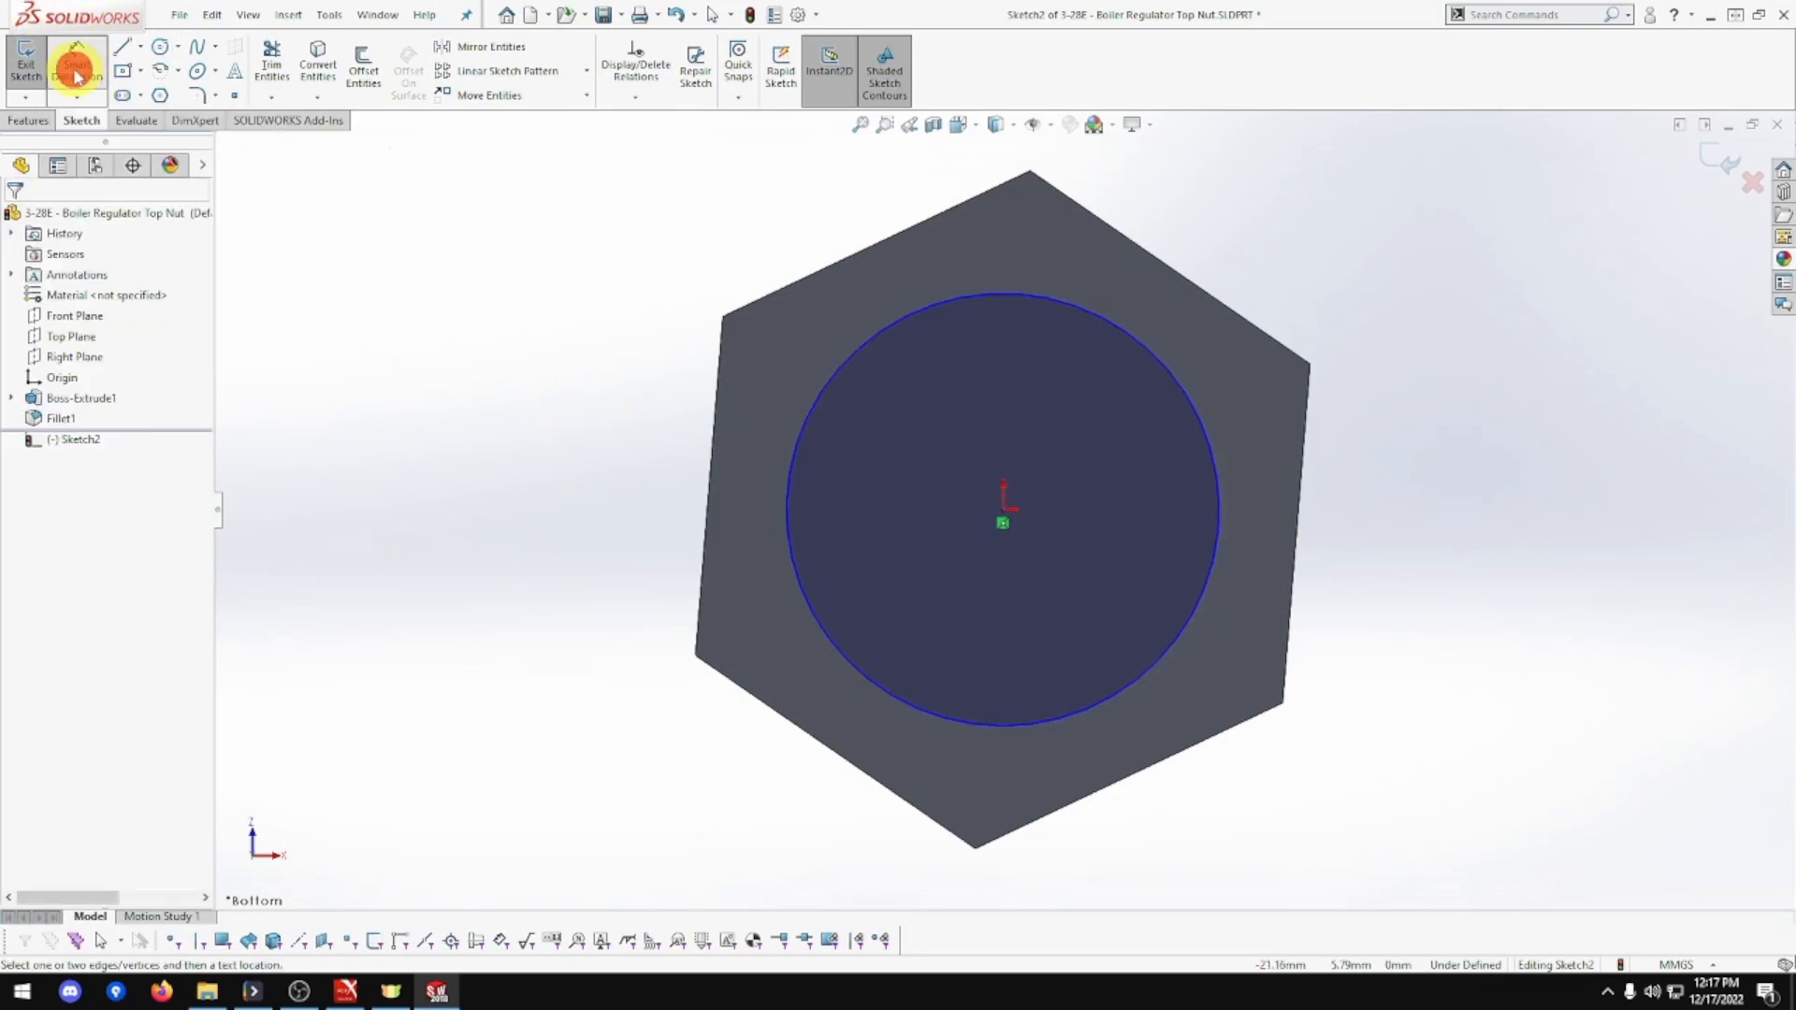
pyautogui.click(854, 355)
pyautogui.click(505, 241)
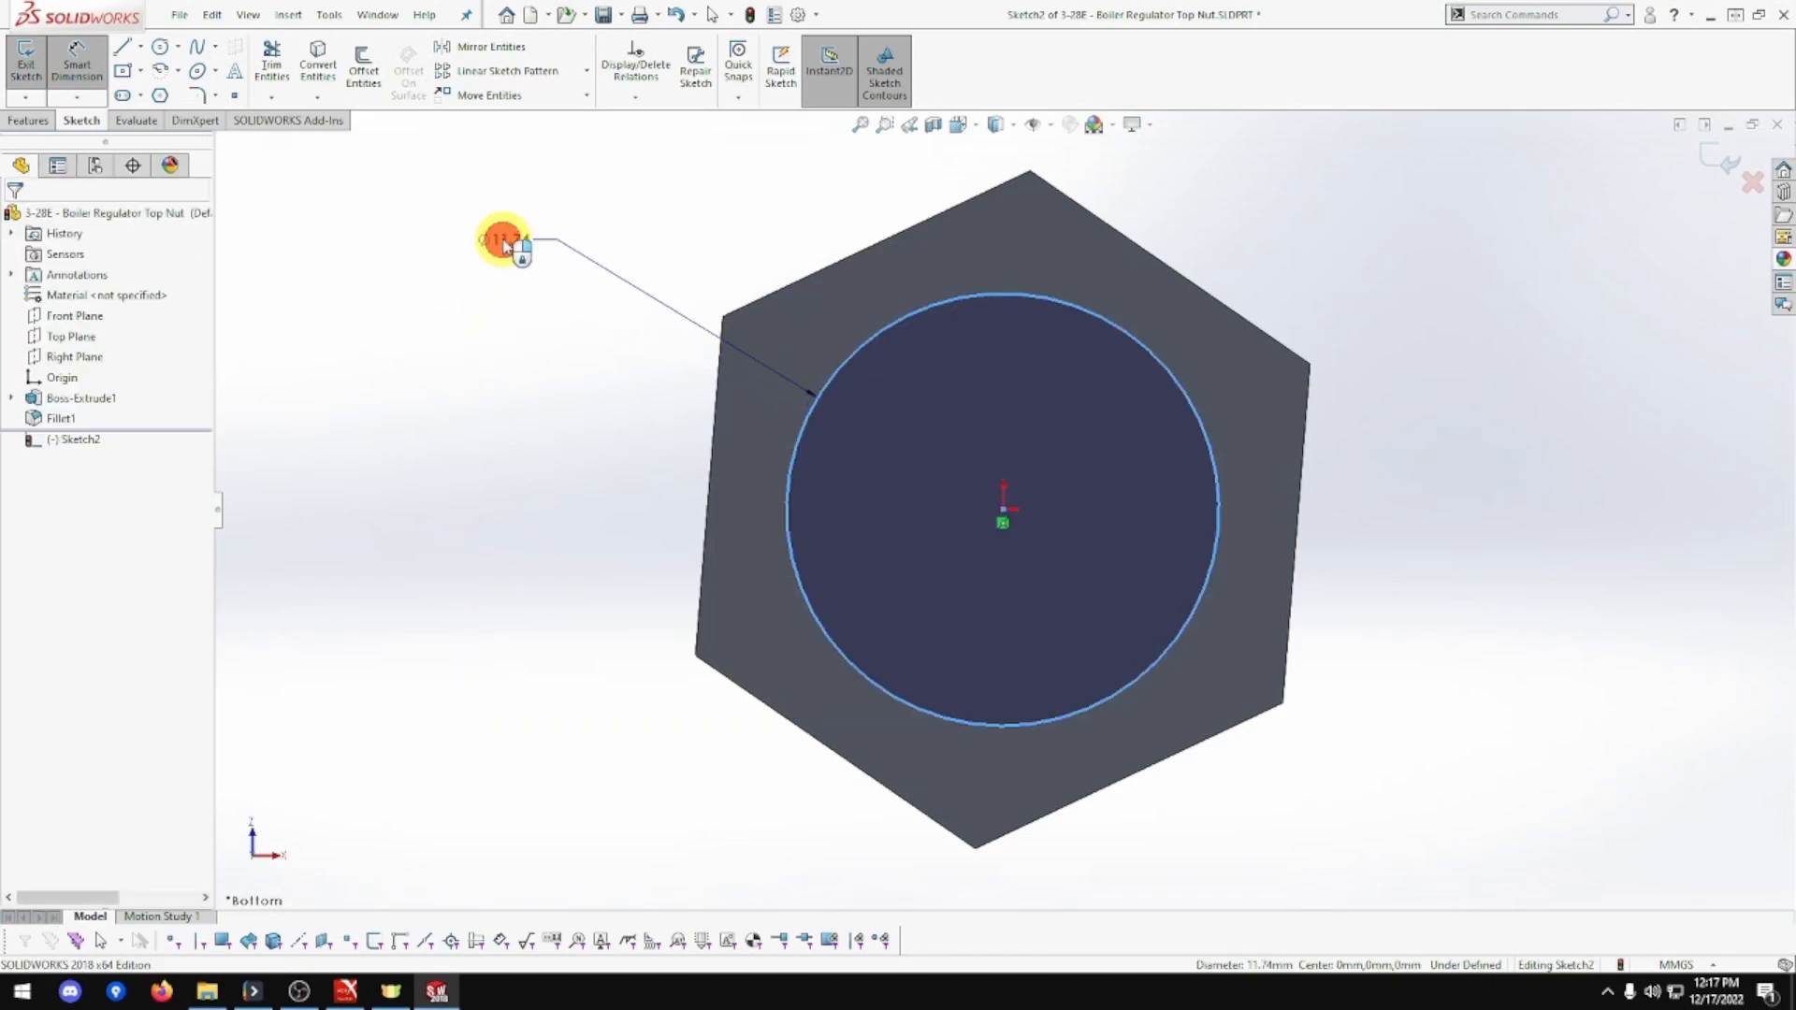
pyautogui.write('12')
pyautogui.press('Return')
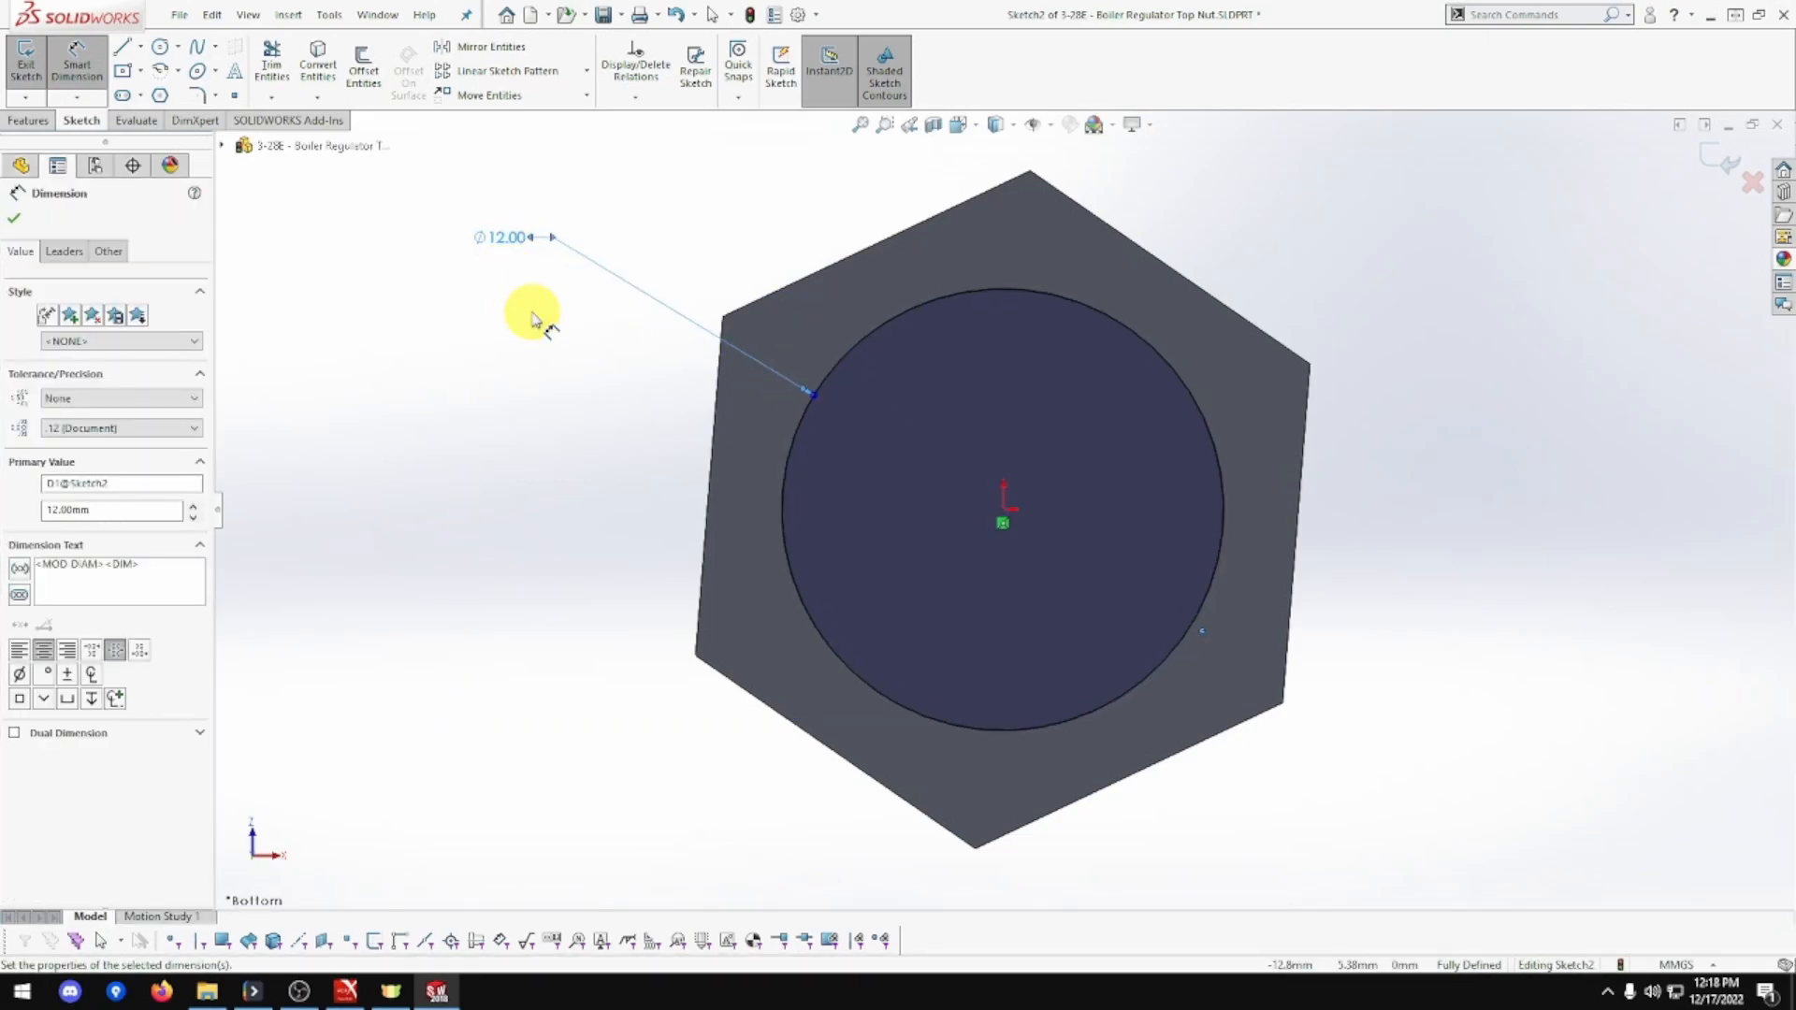
# Cut the 12 mm circle 8 mm deep into the body as a blind Extruded Cut
pyautogui.moveTo(533, 318); pyautogui.dragTo(513, 468, button='middle')
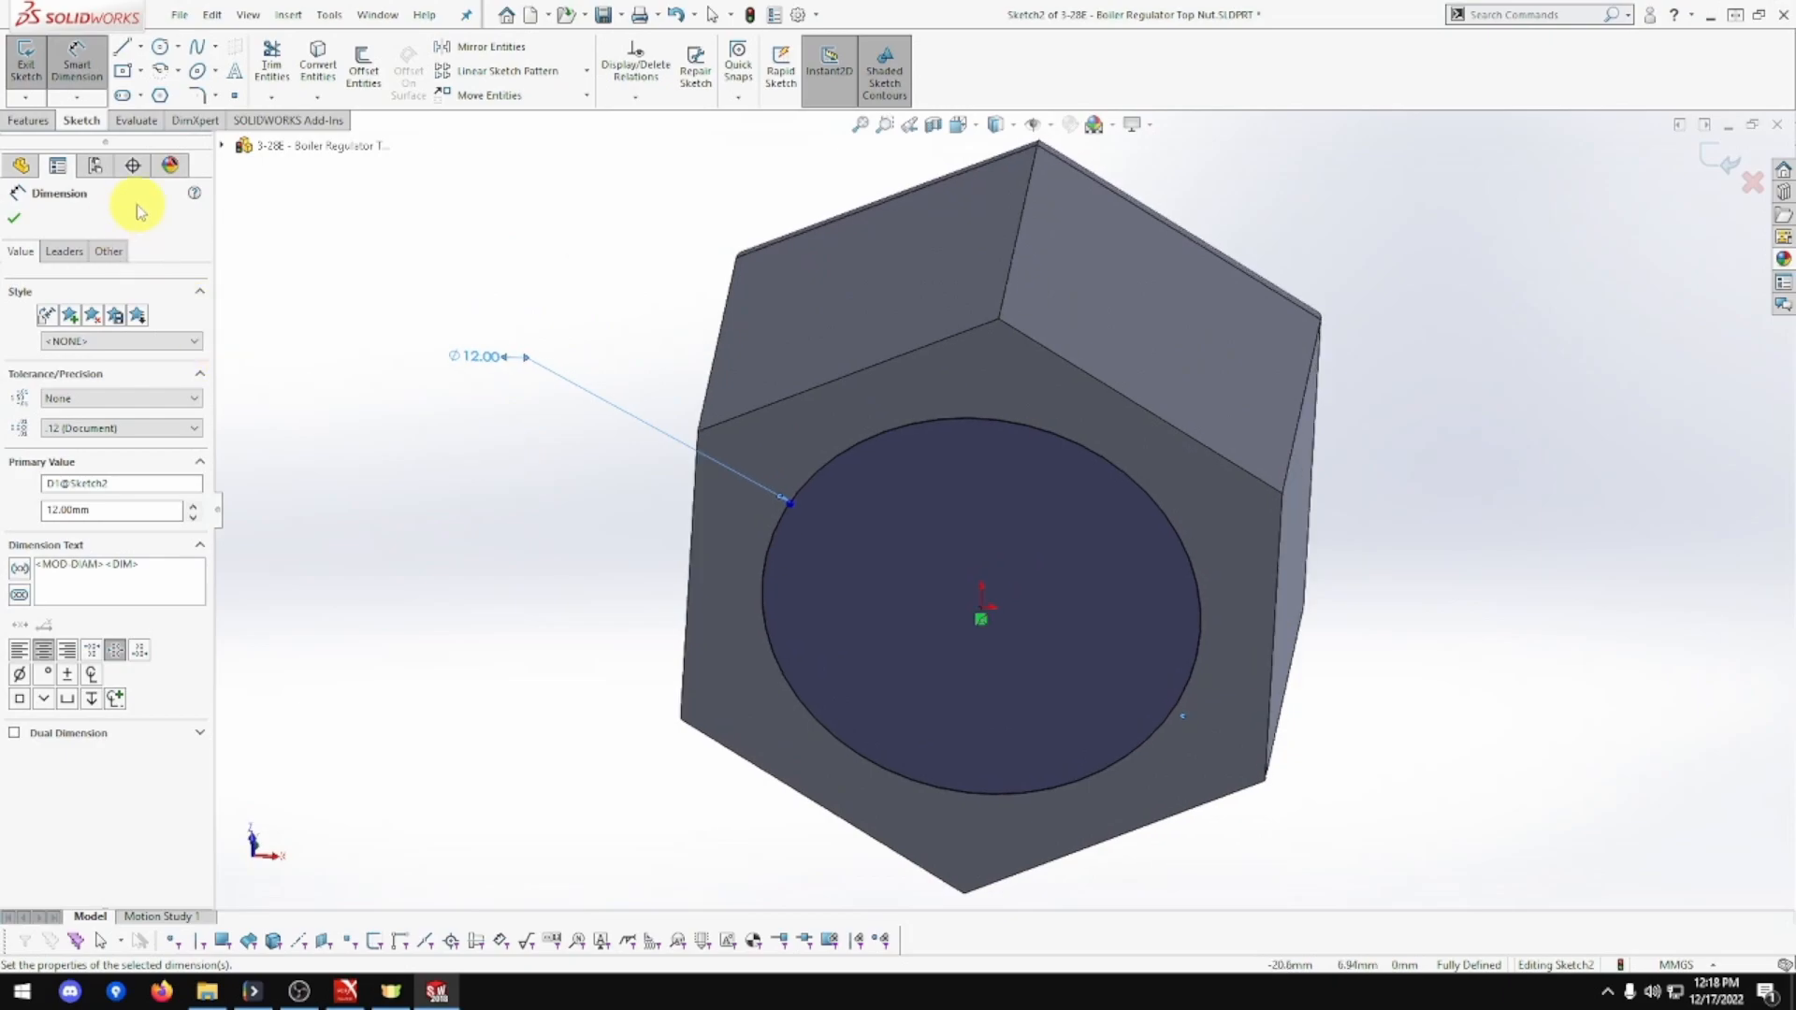
pyautogui.click(29, 120)
pyautogui.click(273, 71)
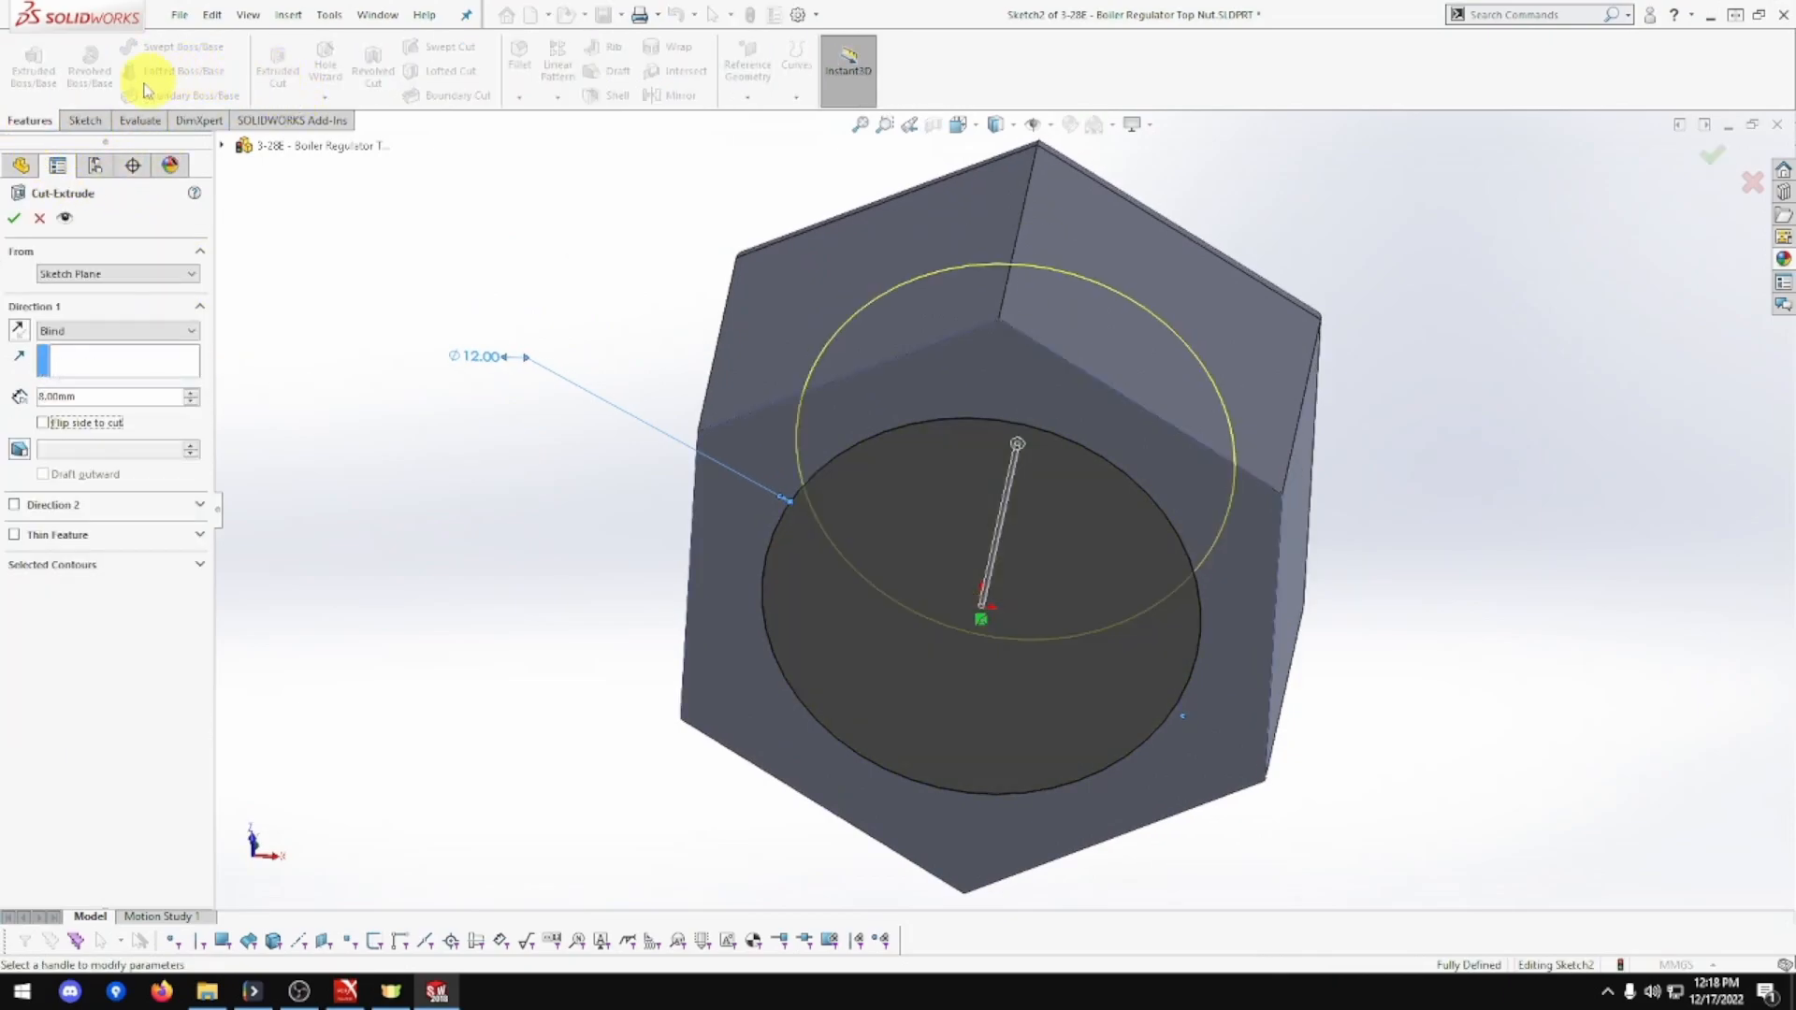
pyautogui.click(13, 220)
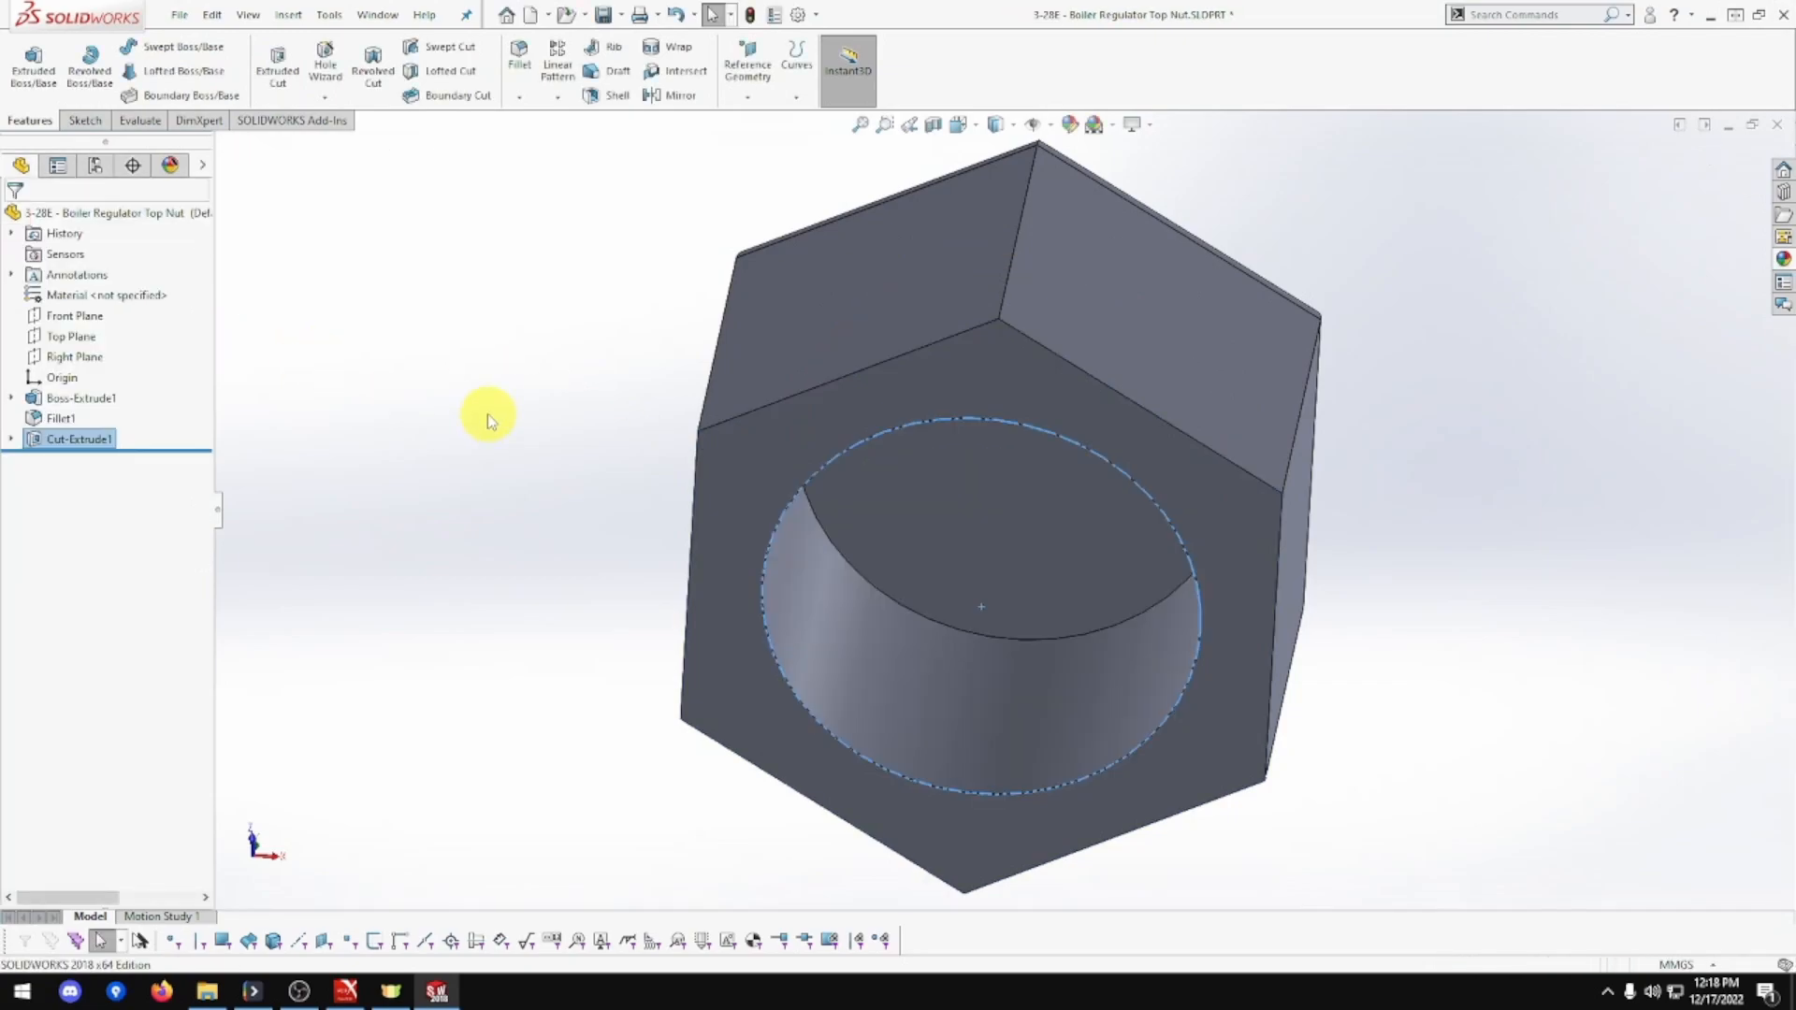
# Start a Thread feature for the bore with the Metric Die type and size M12x1.5
pyautogui.moveTo(501, 413); pyautogui.dragTo(513, 320, button='middle')
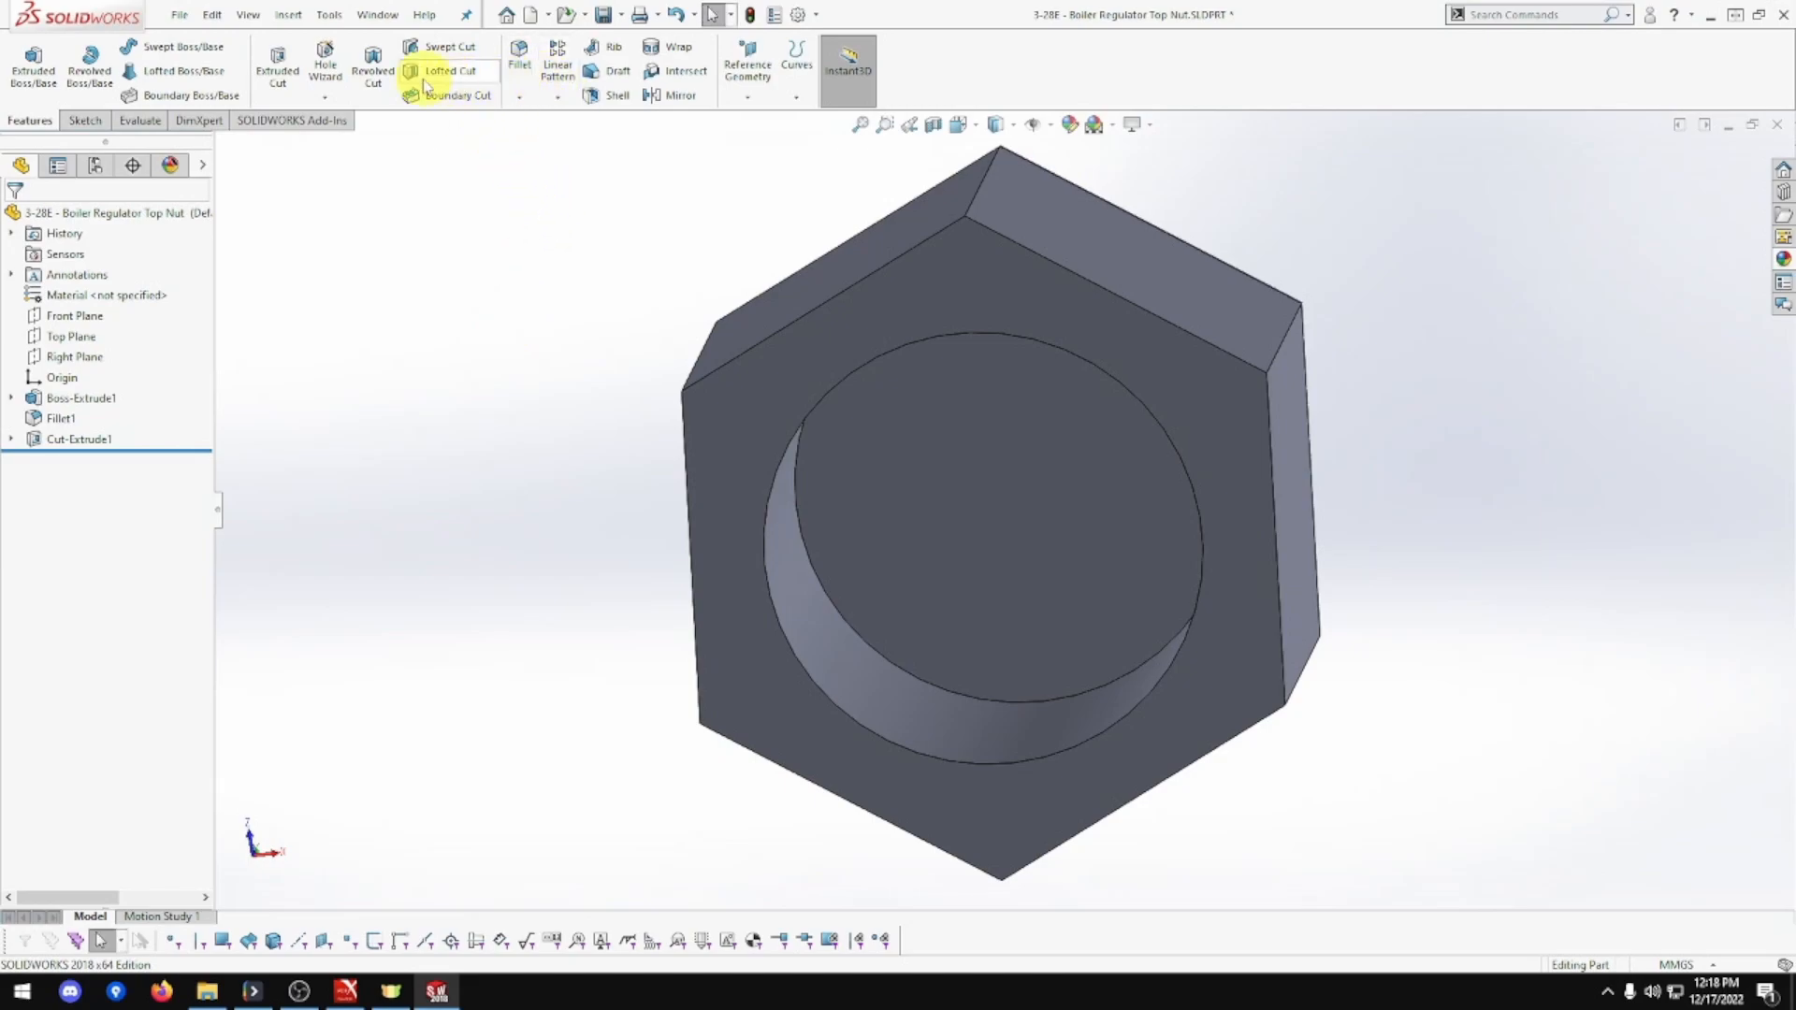
pyautogui.click(325, 98)
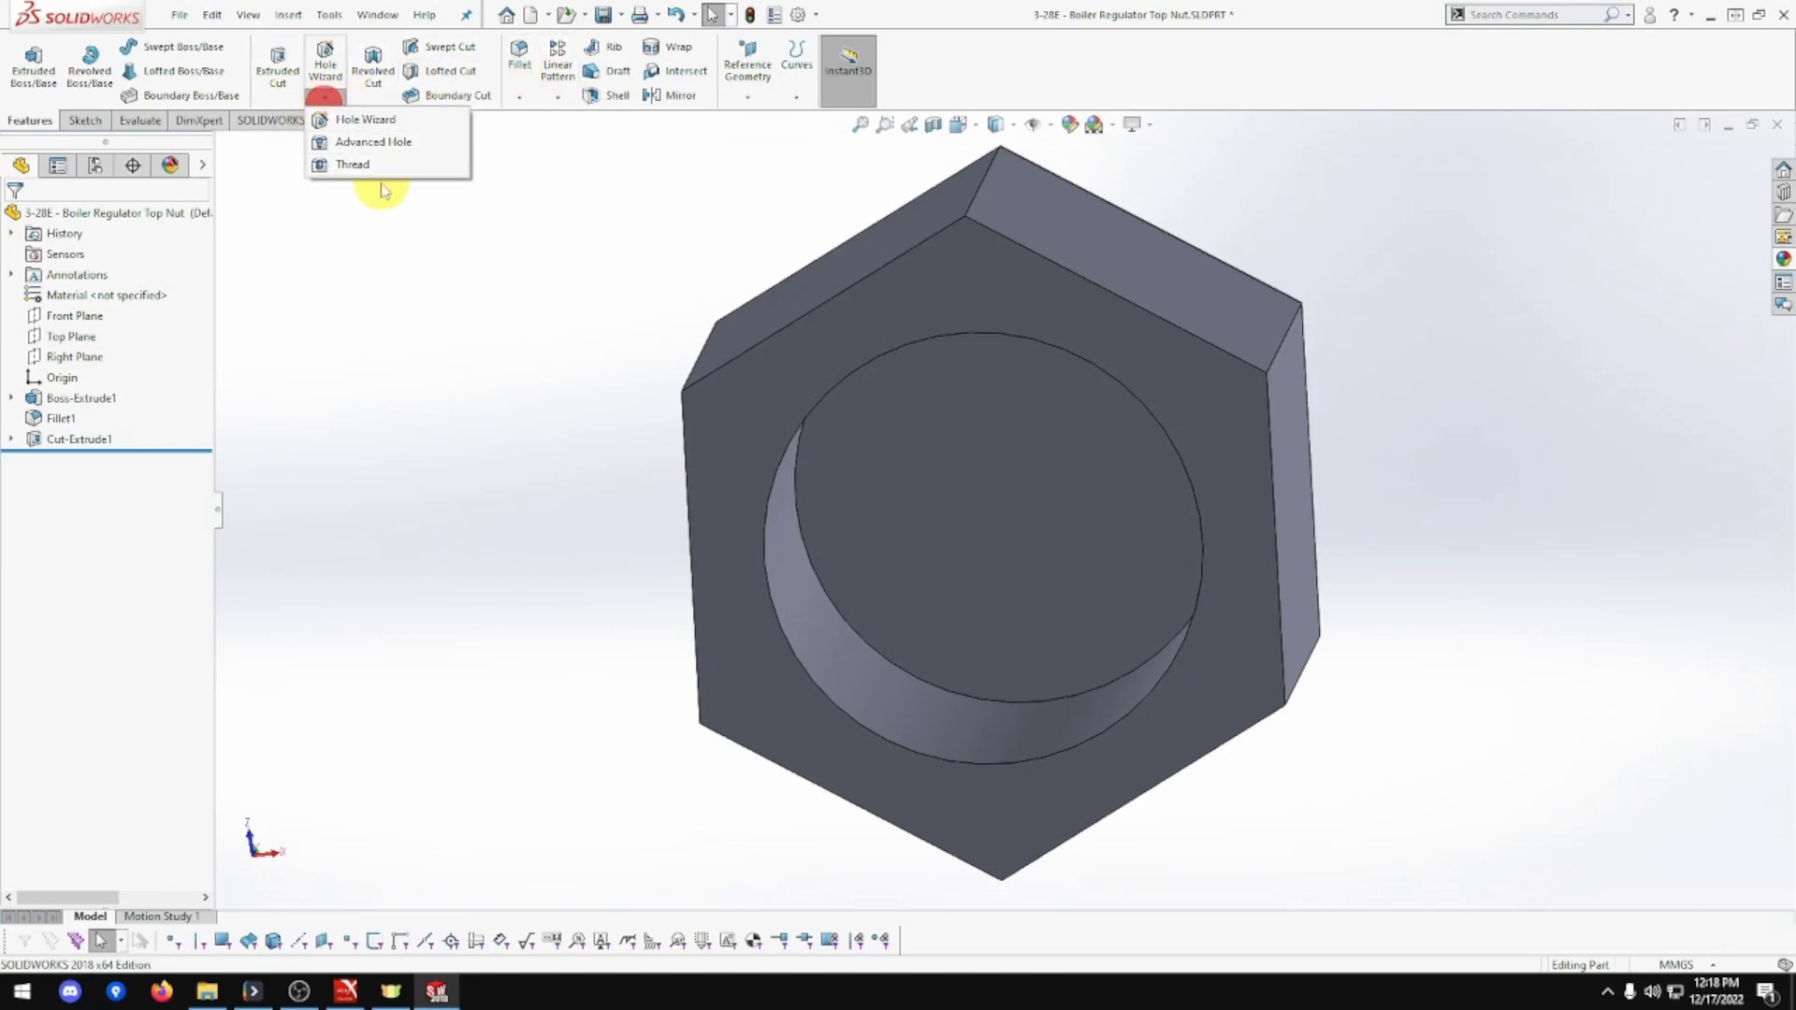
pyautogui.click(374, 167)
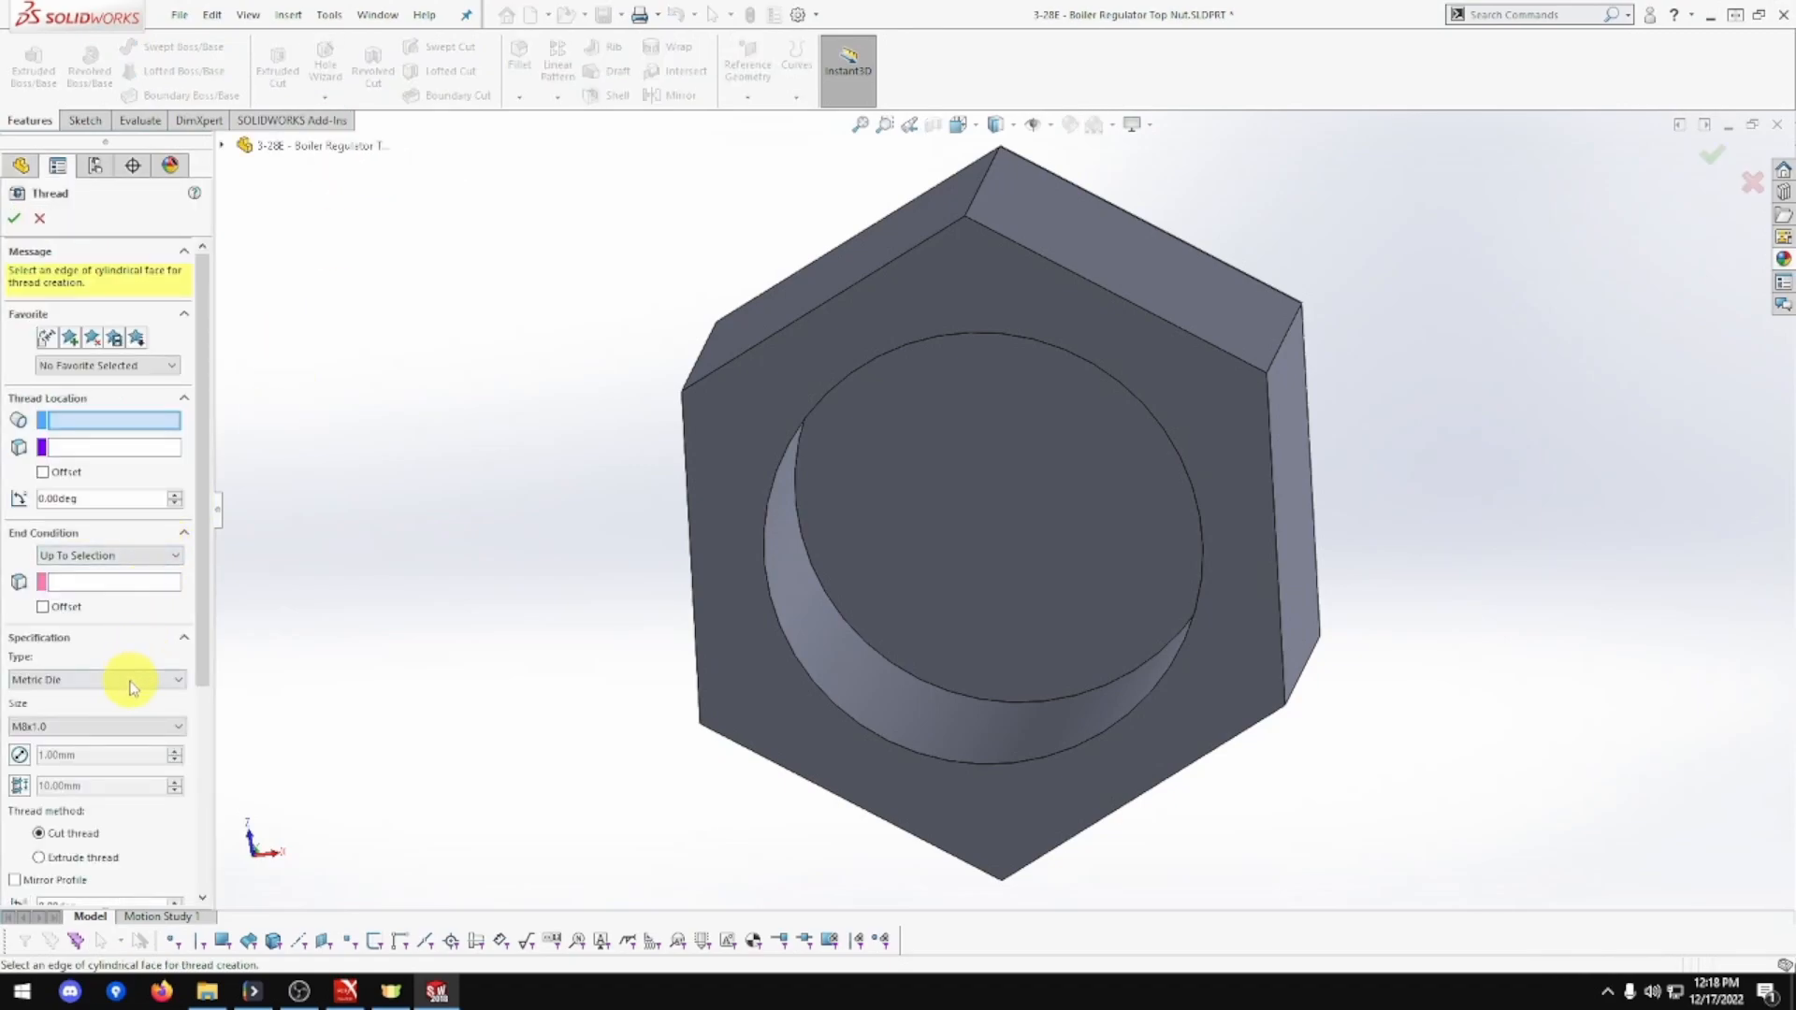
pyautogui.click(110, 736)
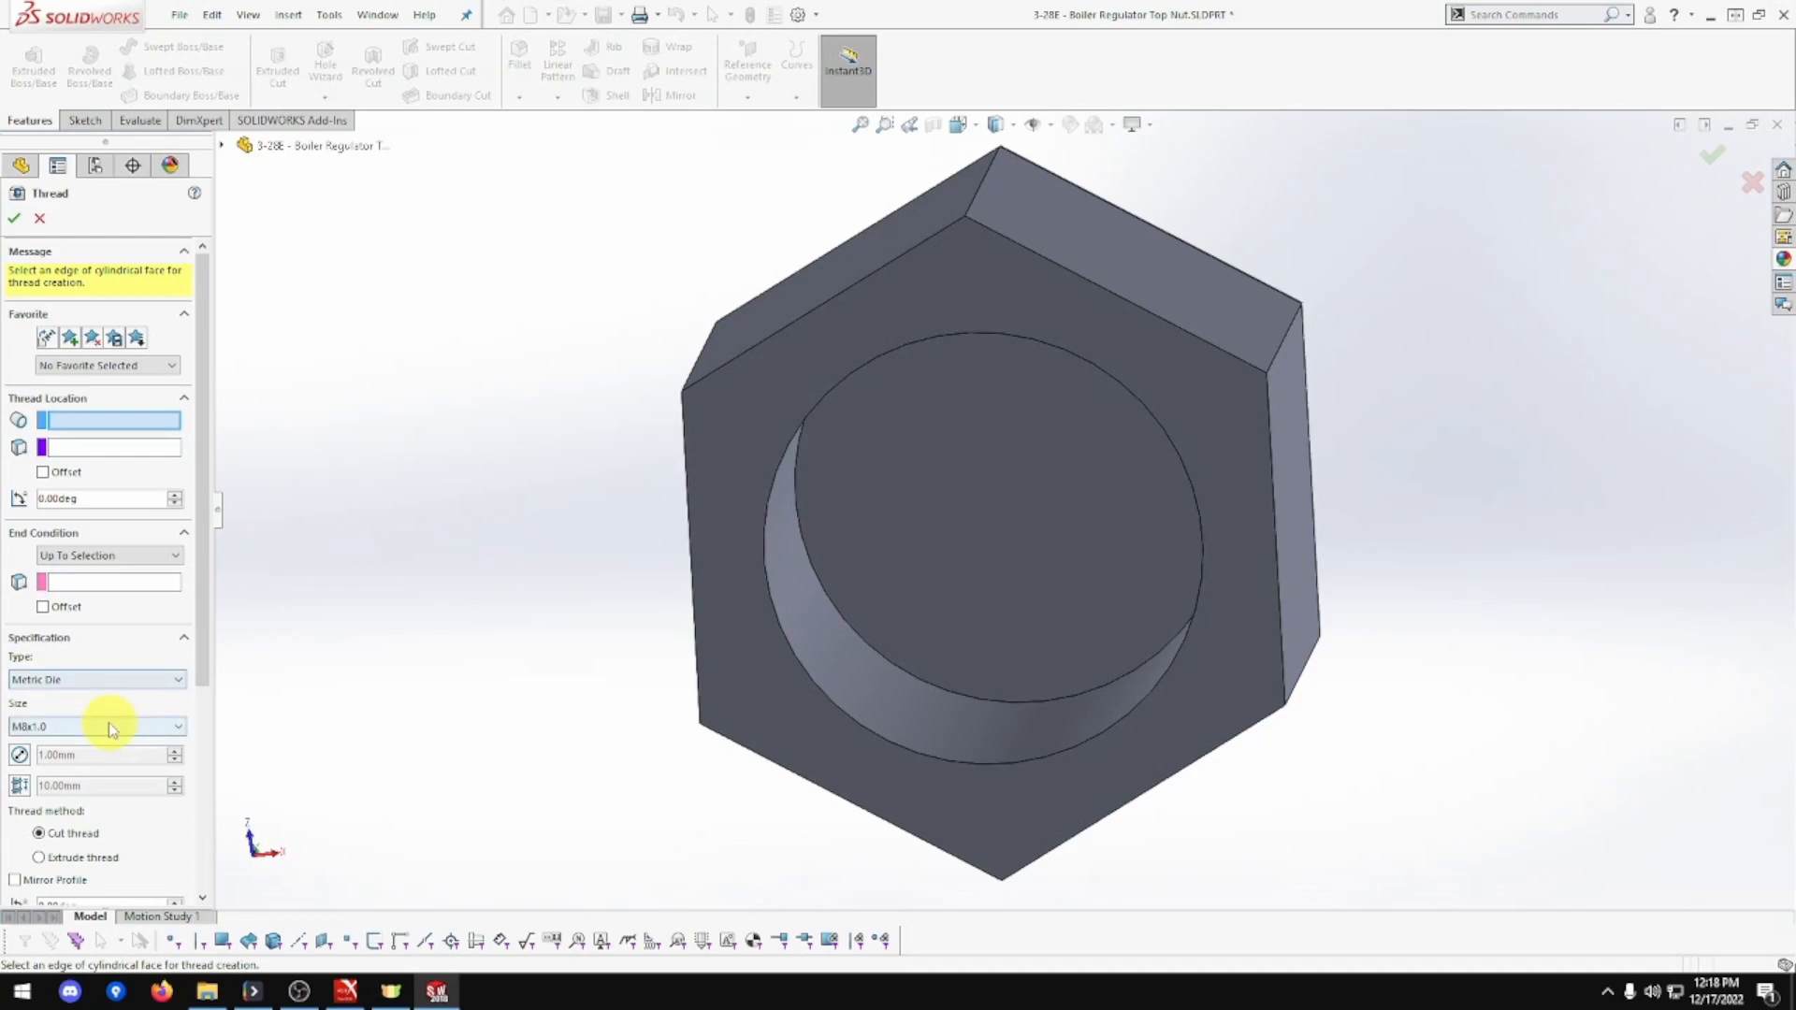
pyautogui.click(109, 722)
pyautogui.scroll(5, 129, 569)
pyautogui.scroll(7, 129, 569)
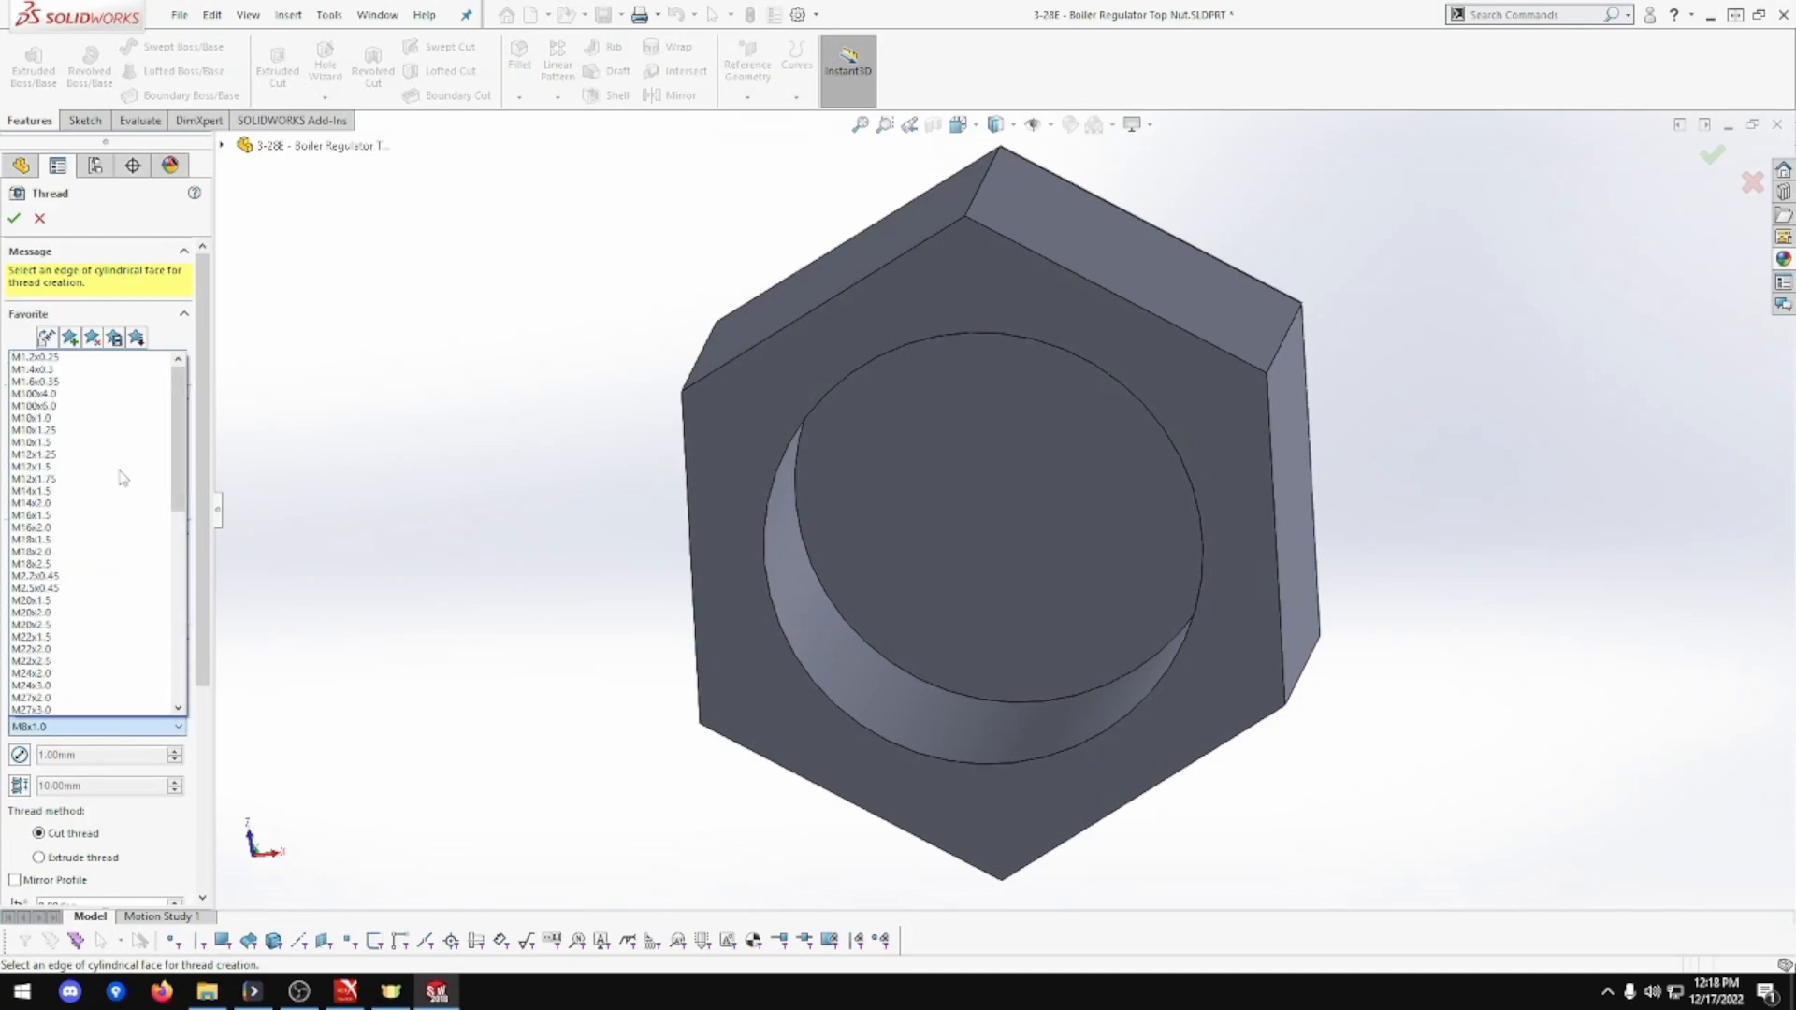
pyautogui.click(72, 455)
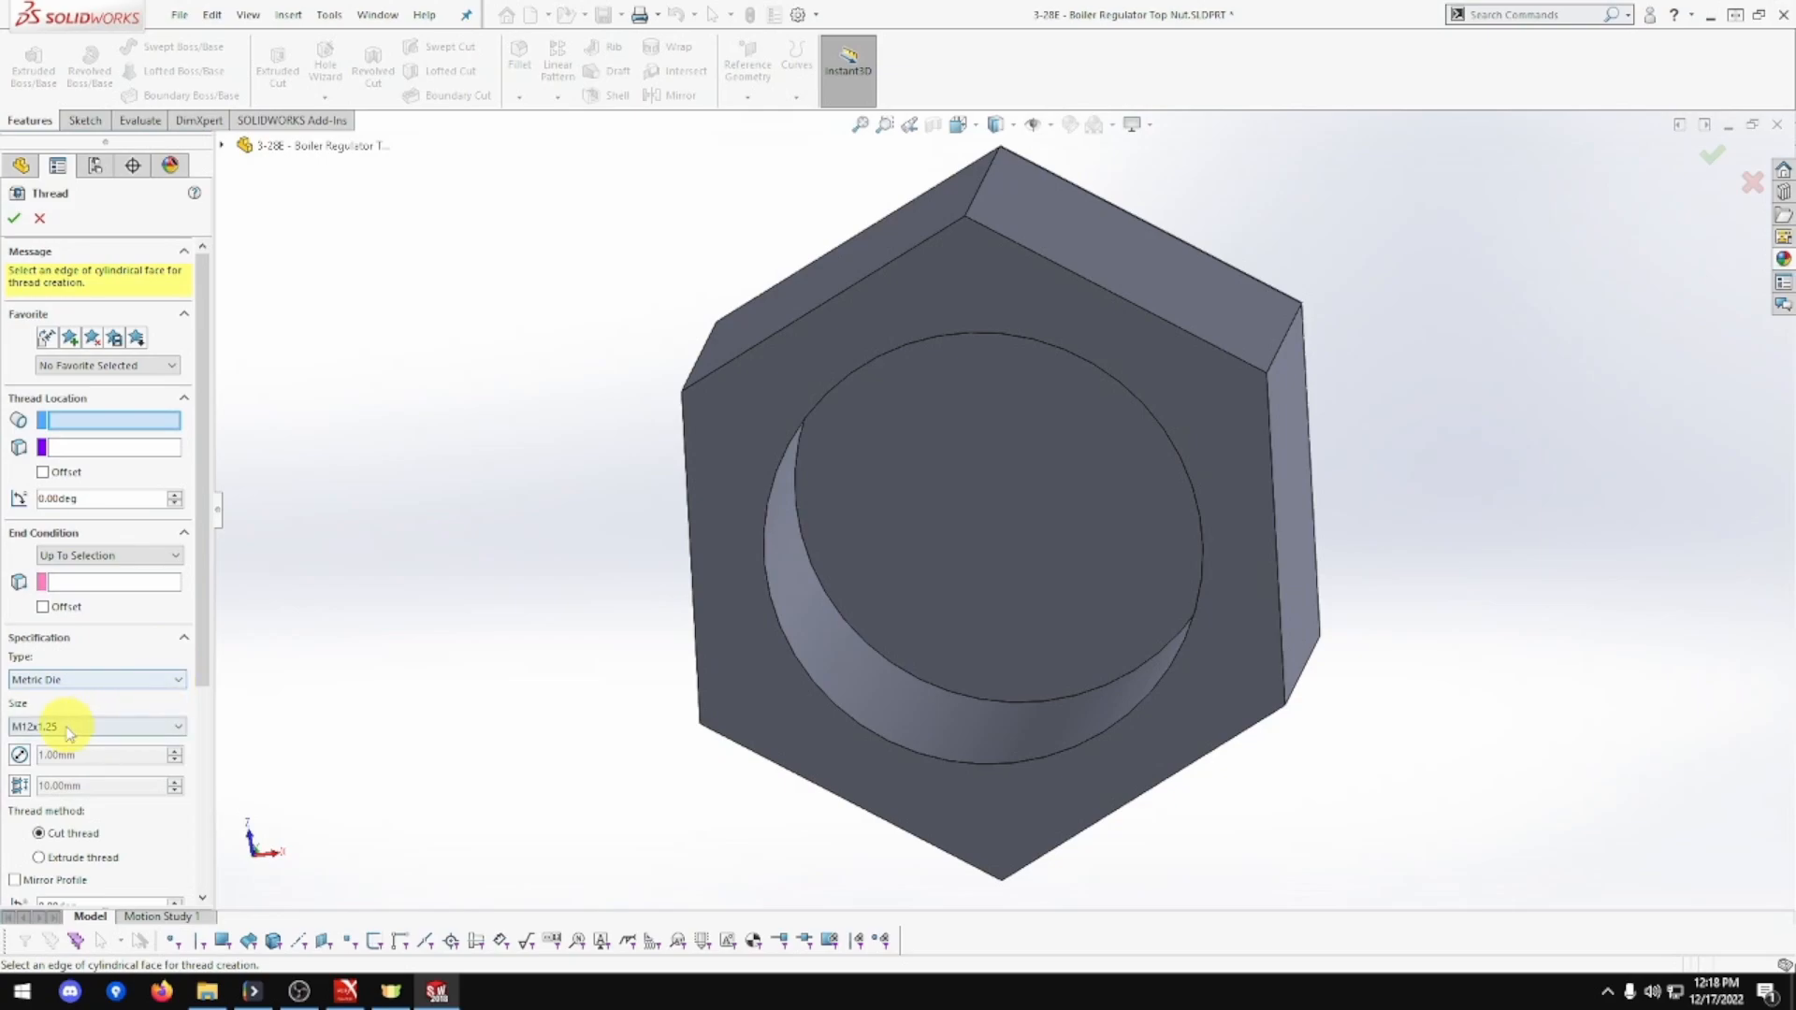
pyautogui.click(178, 730)
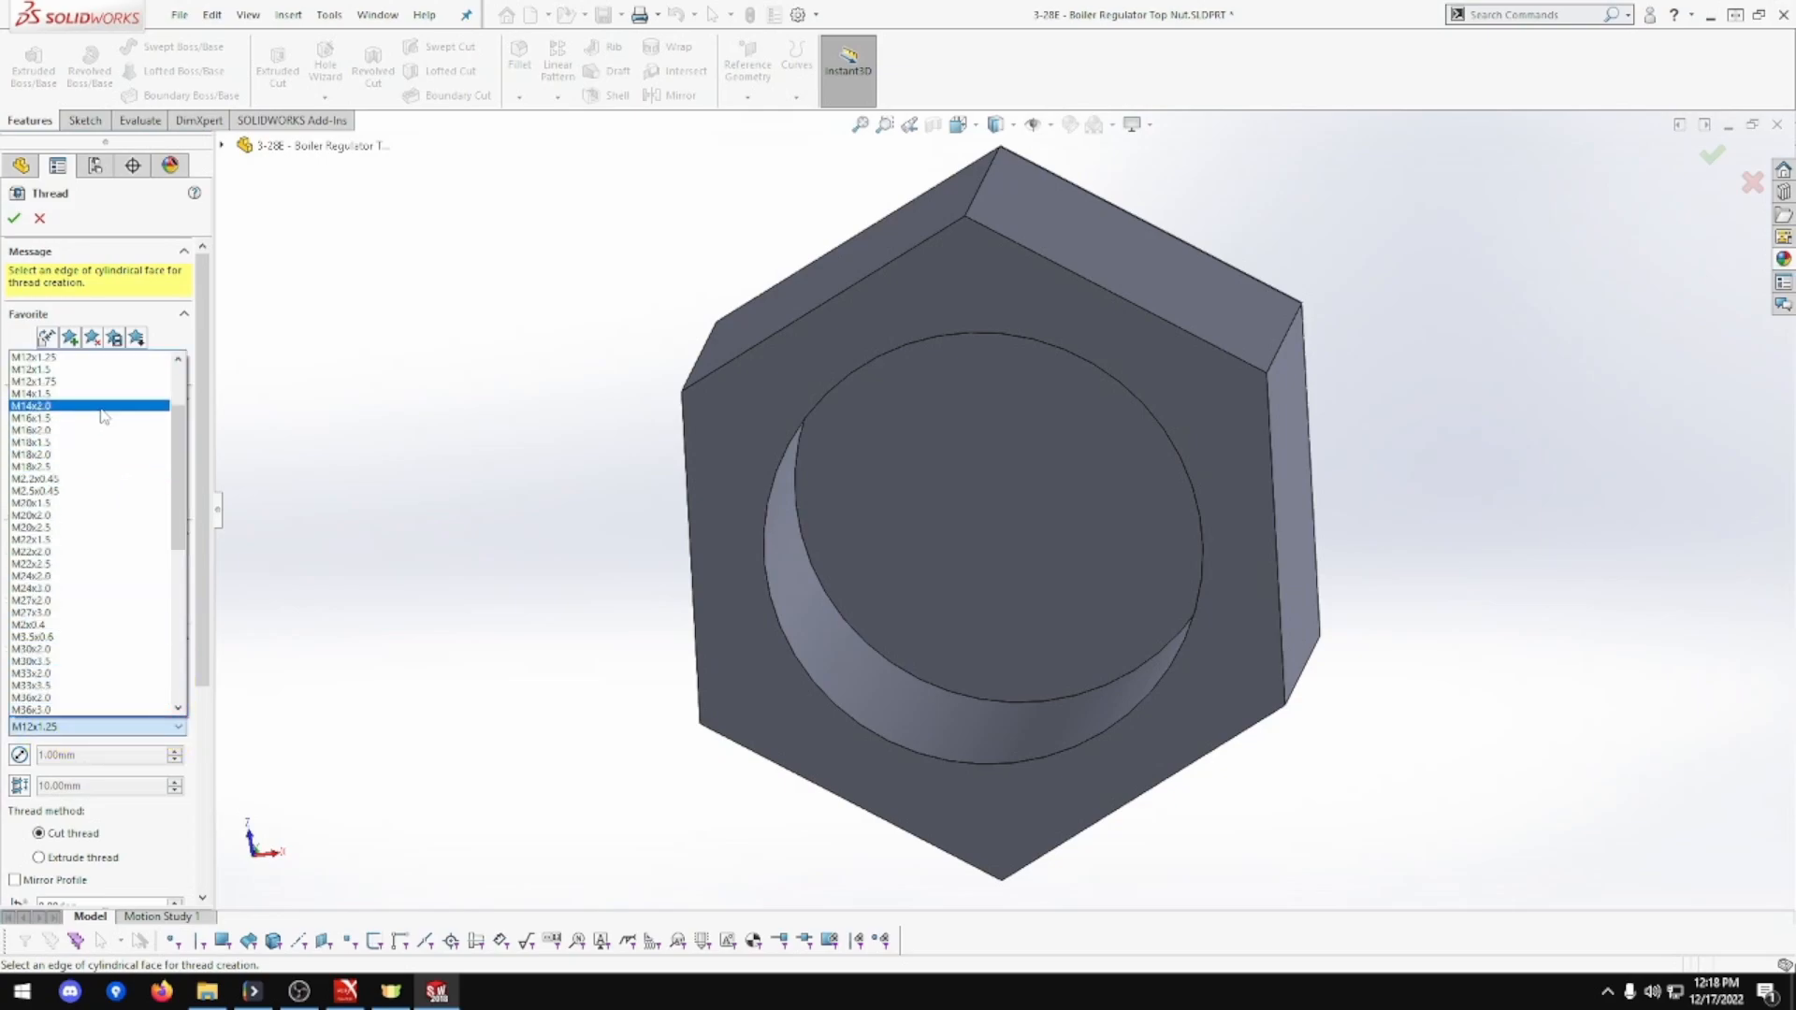
pyautogui.click(70, 369)
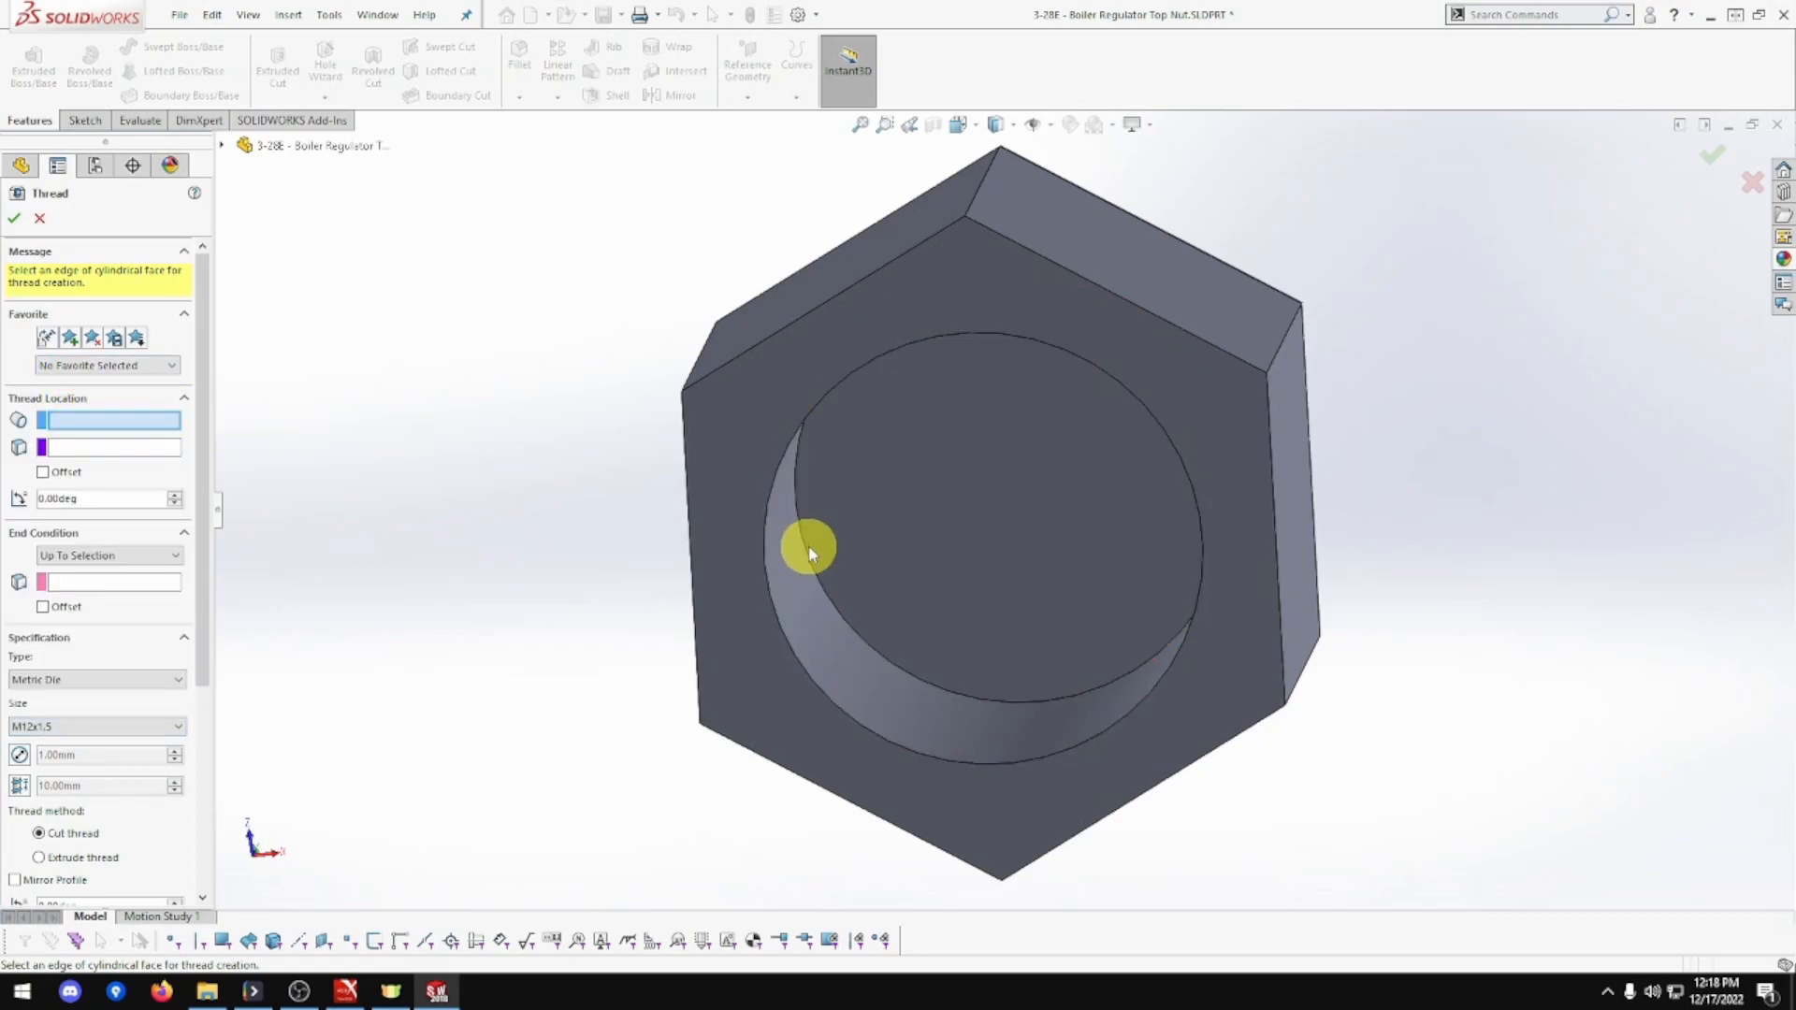
# Set the thread to start at the bore's opening edge and run up to the edge at its blind end
pyautogui.click(769, 586)
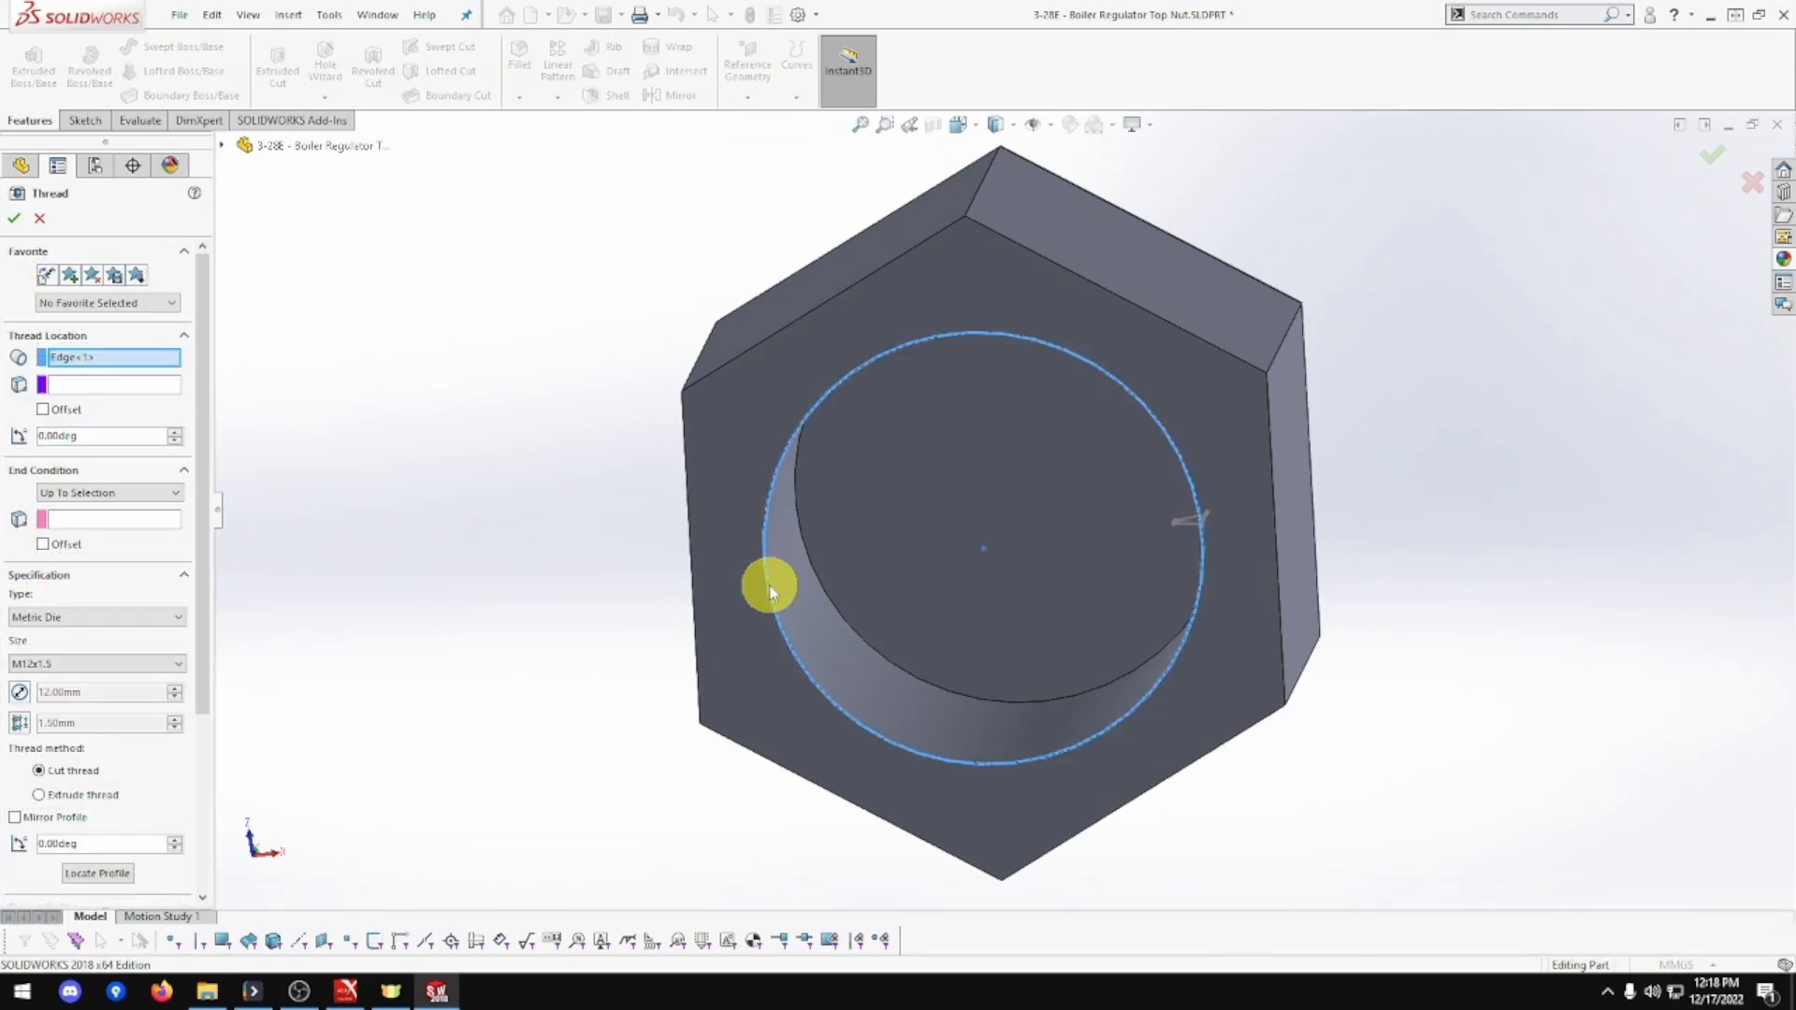
pyautogui.click(132, 526)
pyautogui.click(806, 548)
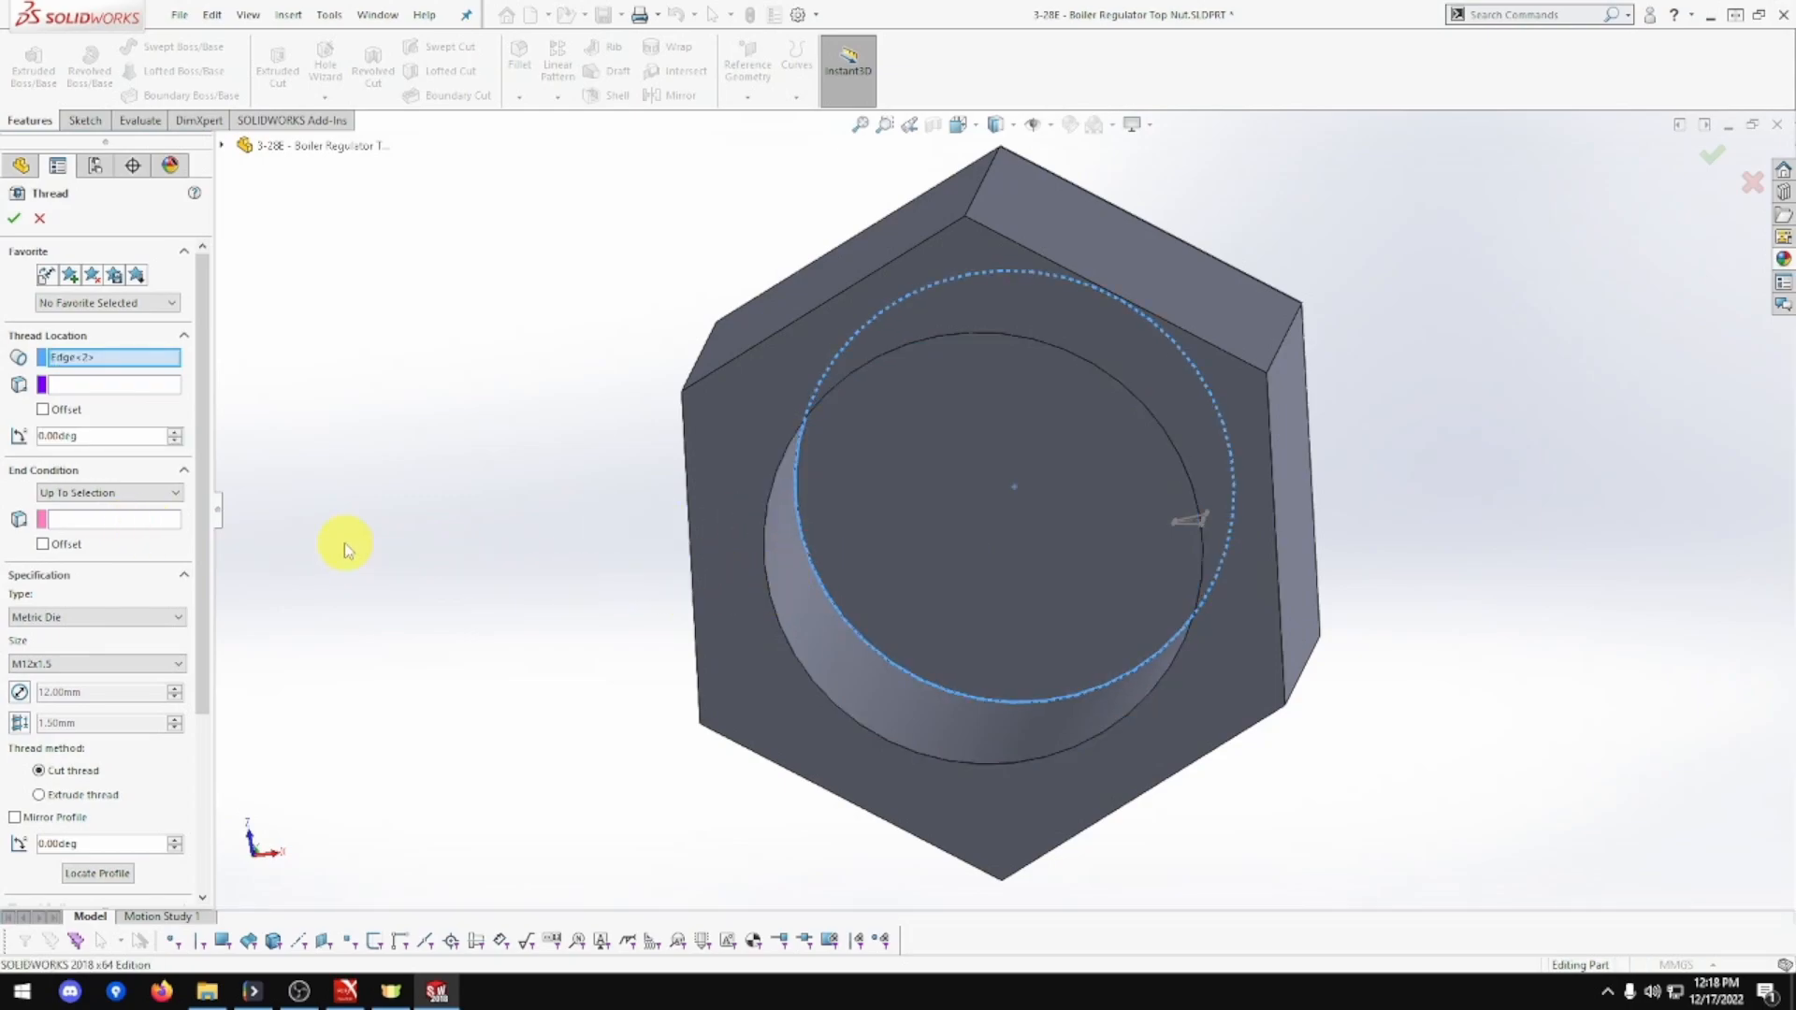
pyautogui.click(762, 561)
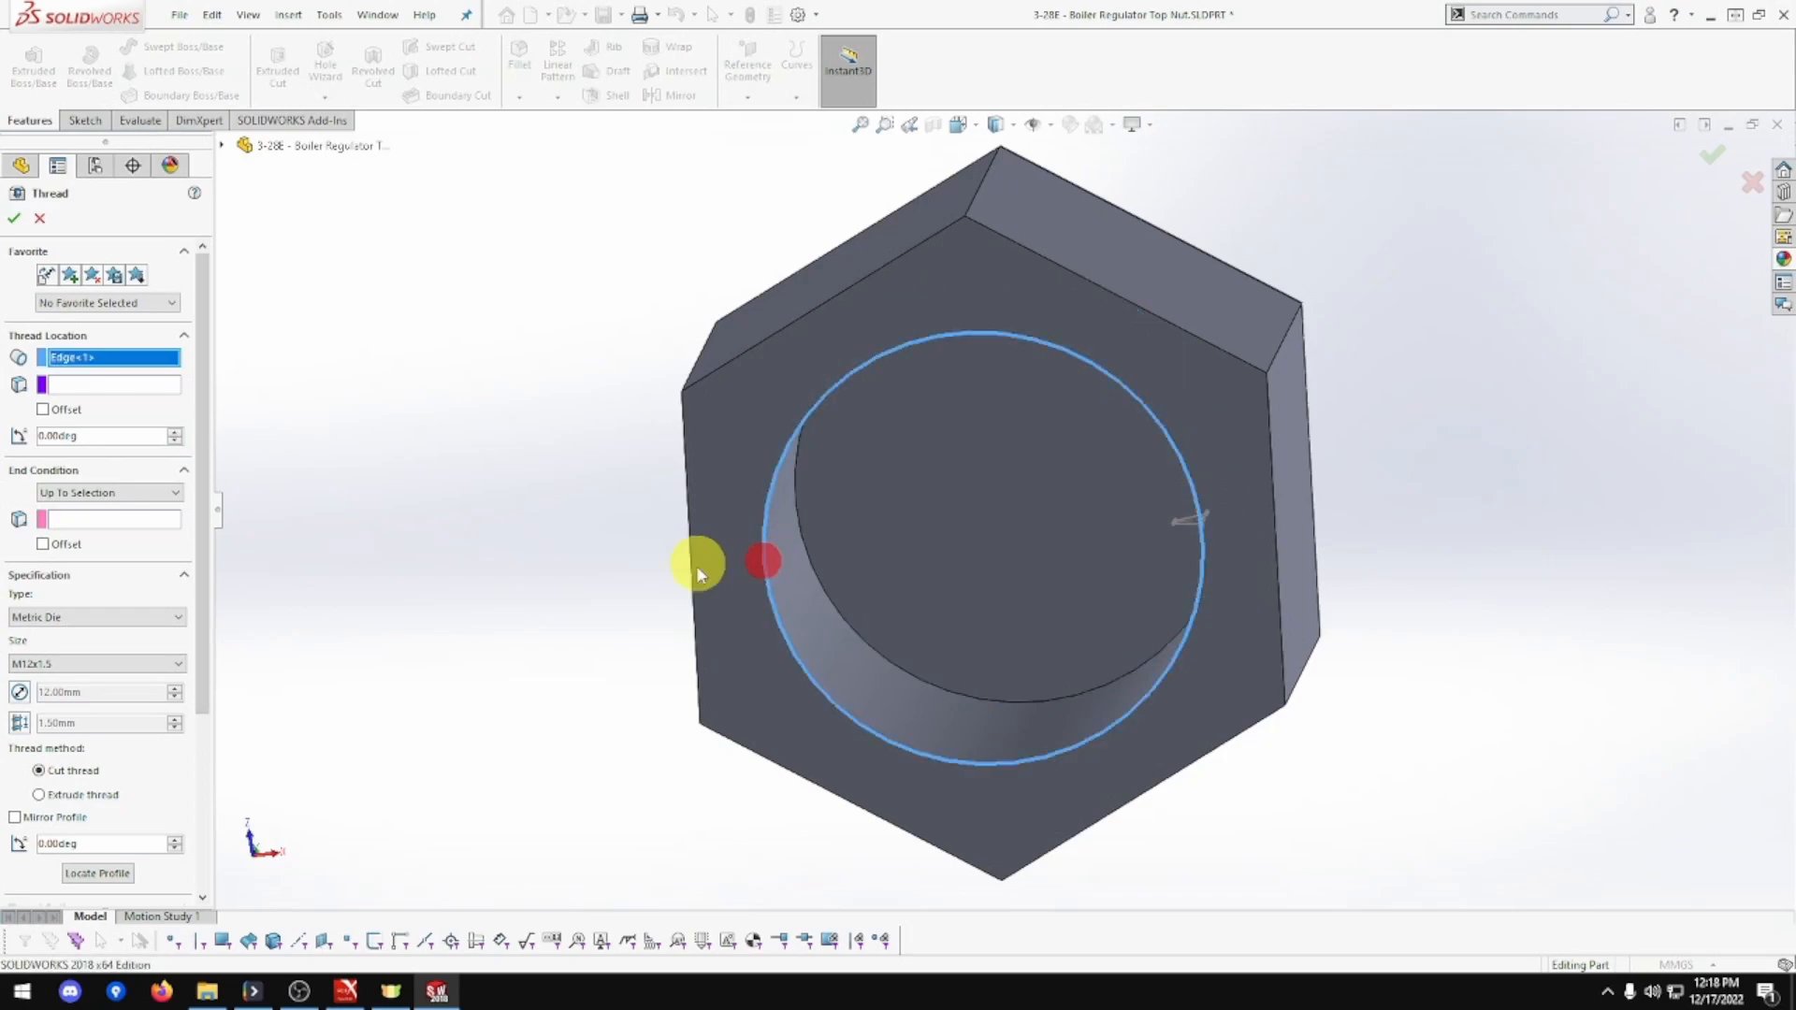
pyautogui.click(149, 520)
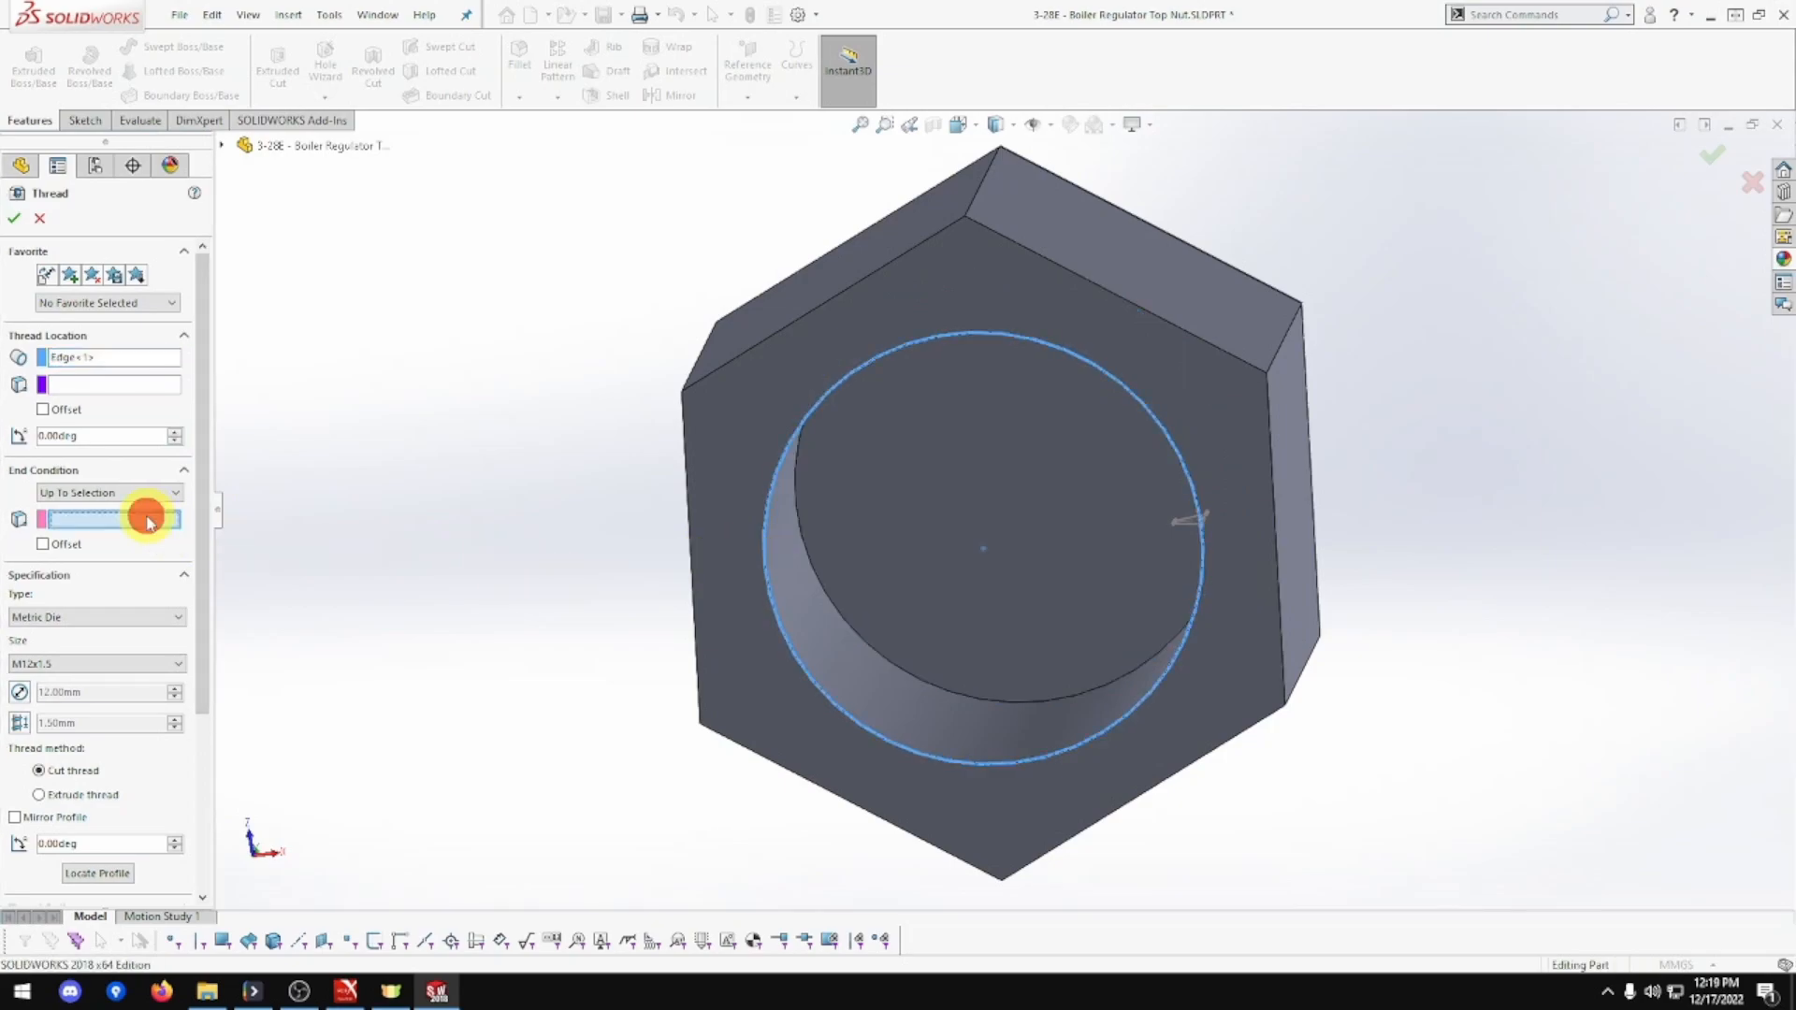
pyautogui.click(802, 538)
# Trim the thread with both its start face and its end face
pyautogui.moveTo(630, 547); pyautogui.dragTo(561, 533, button='middle')
pyautogui.scroll(-3, 169, 746)
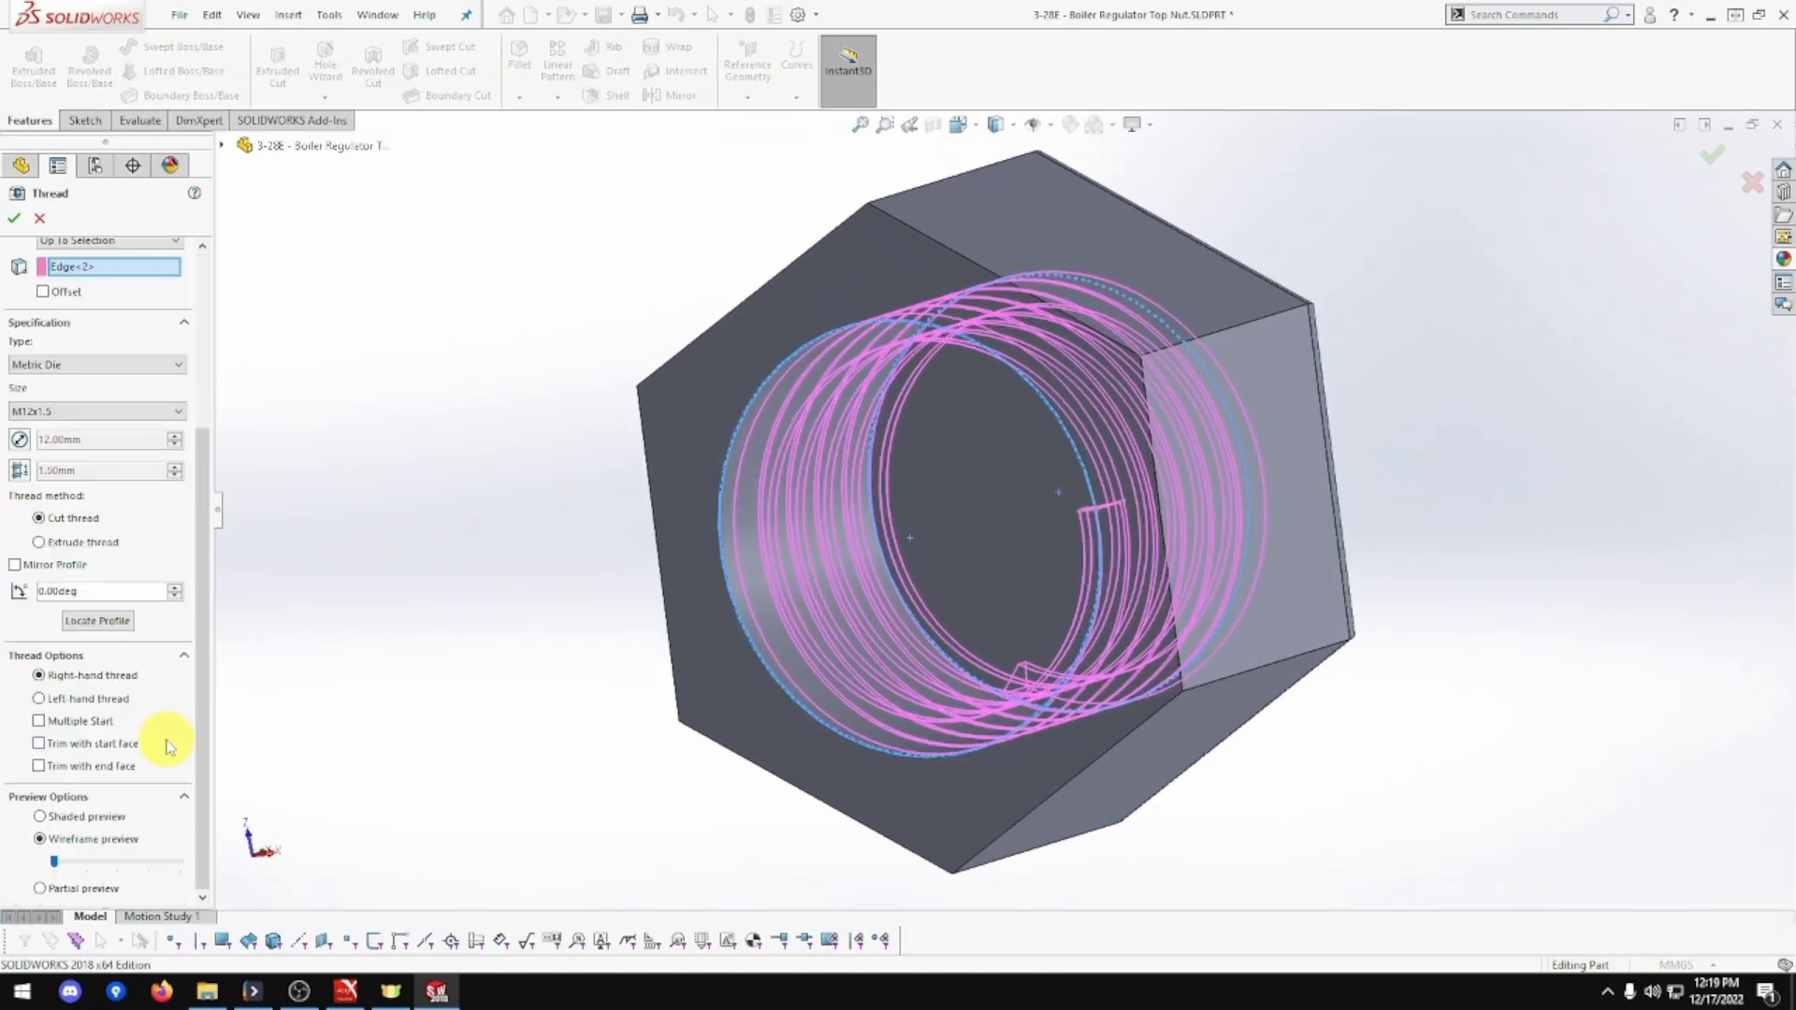
pyautogui.click(96, 746)
pyautogui.click(93, 767)
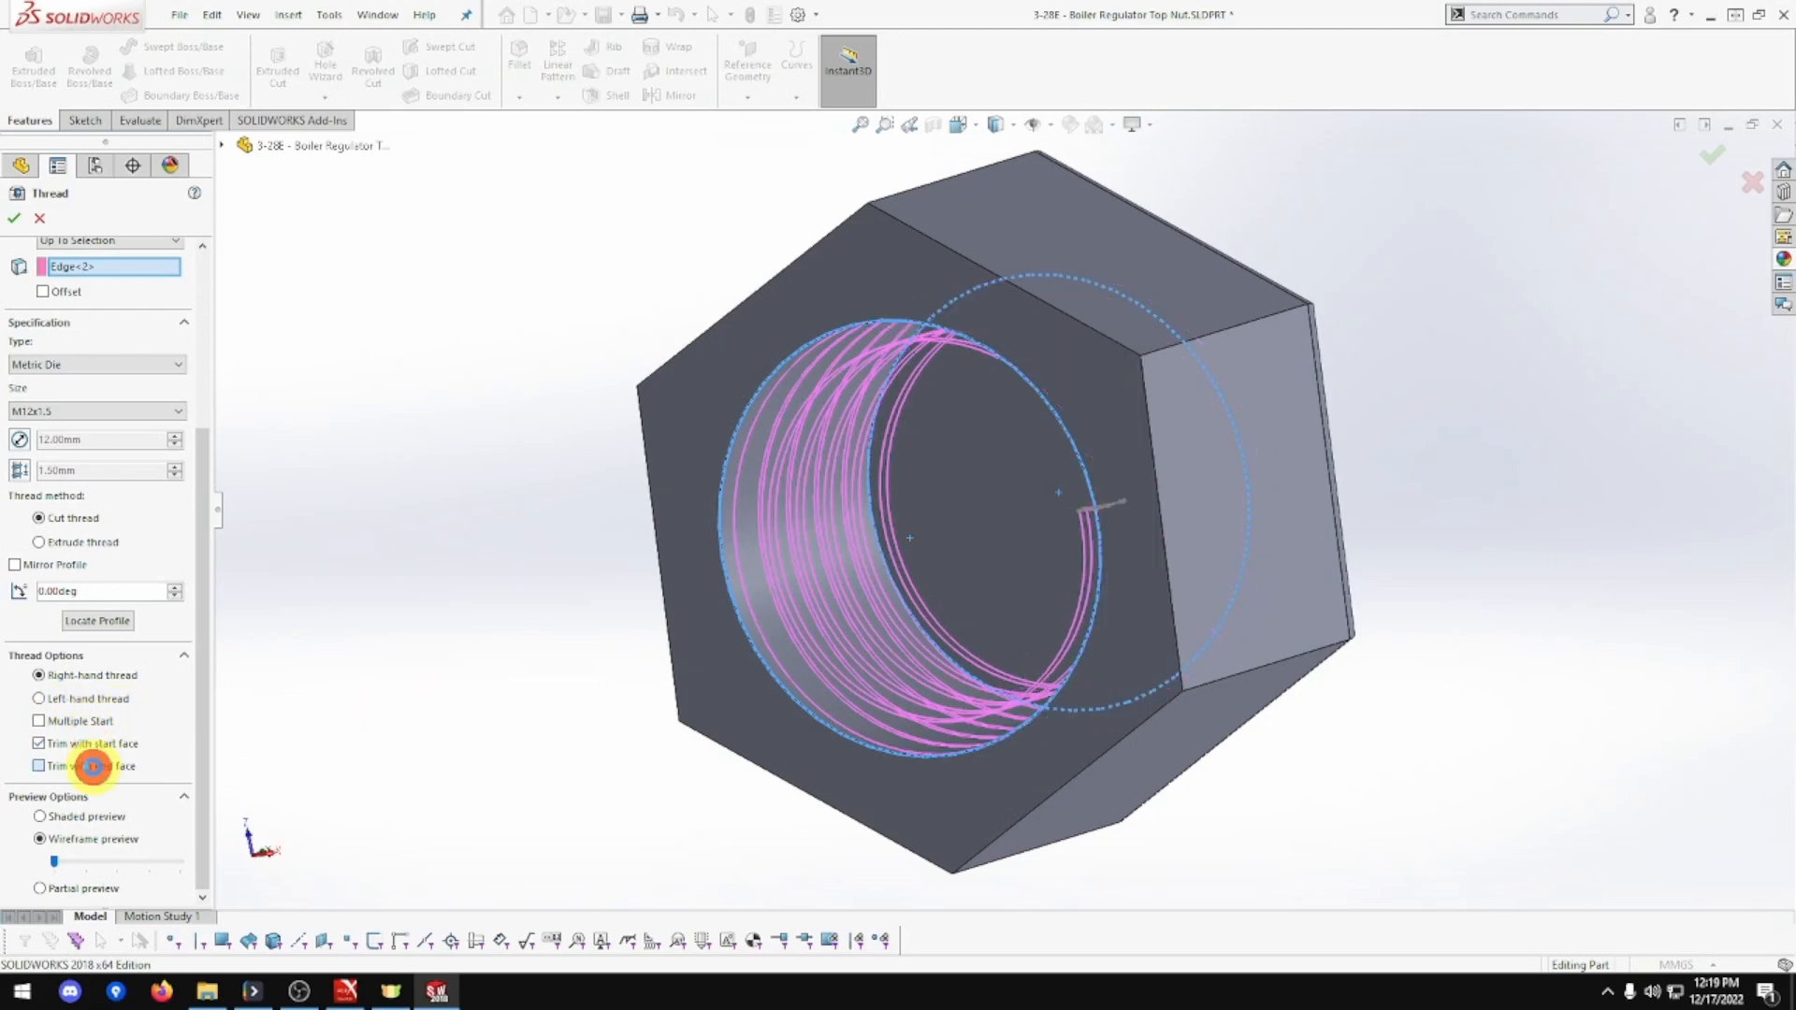
pyautogui.moveTo(483, 654); pyautogui.dragTo(377, 608, button='middle')
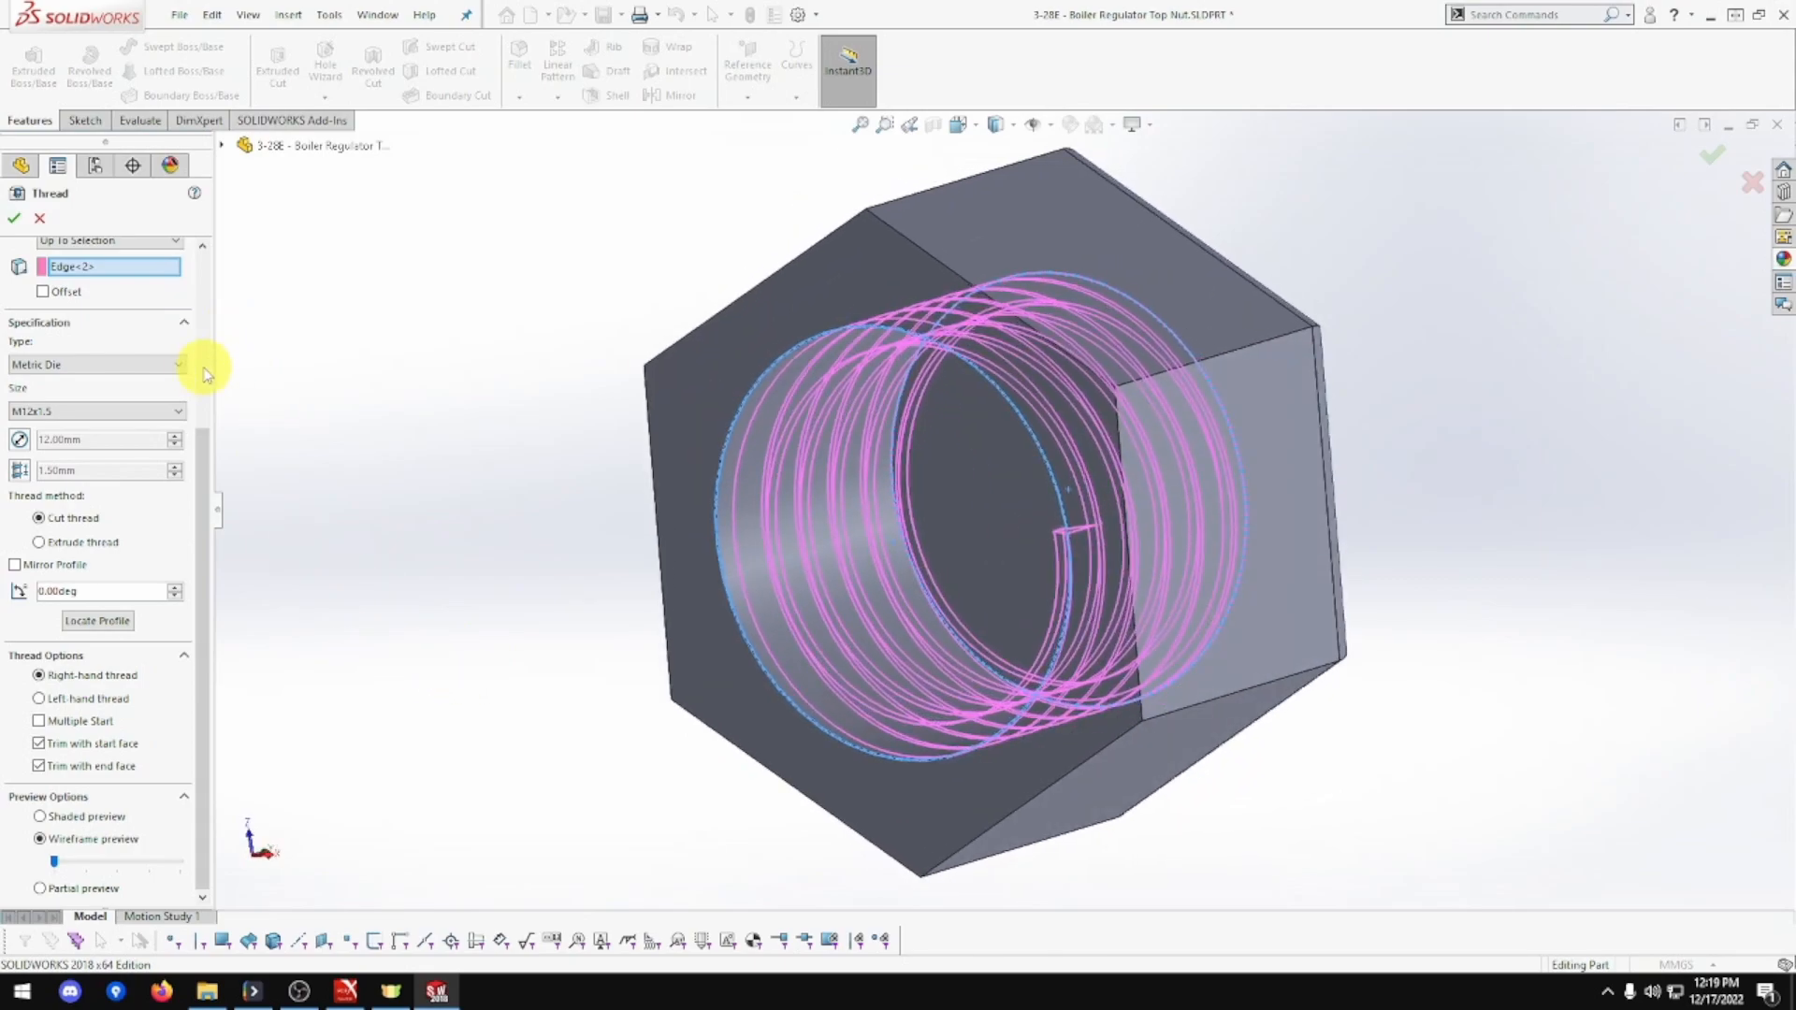
# Try the Inch Tap thread type and return to Metric Die with size M12x1.5
pyautogui.click(73, 366)
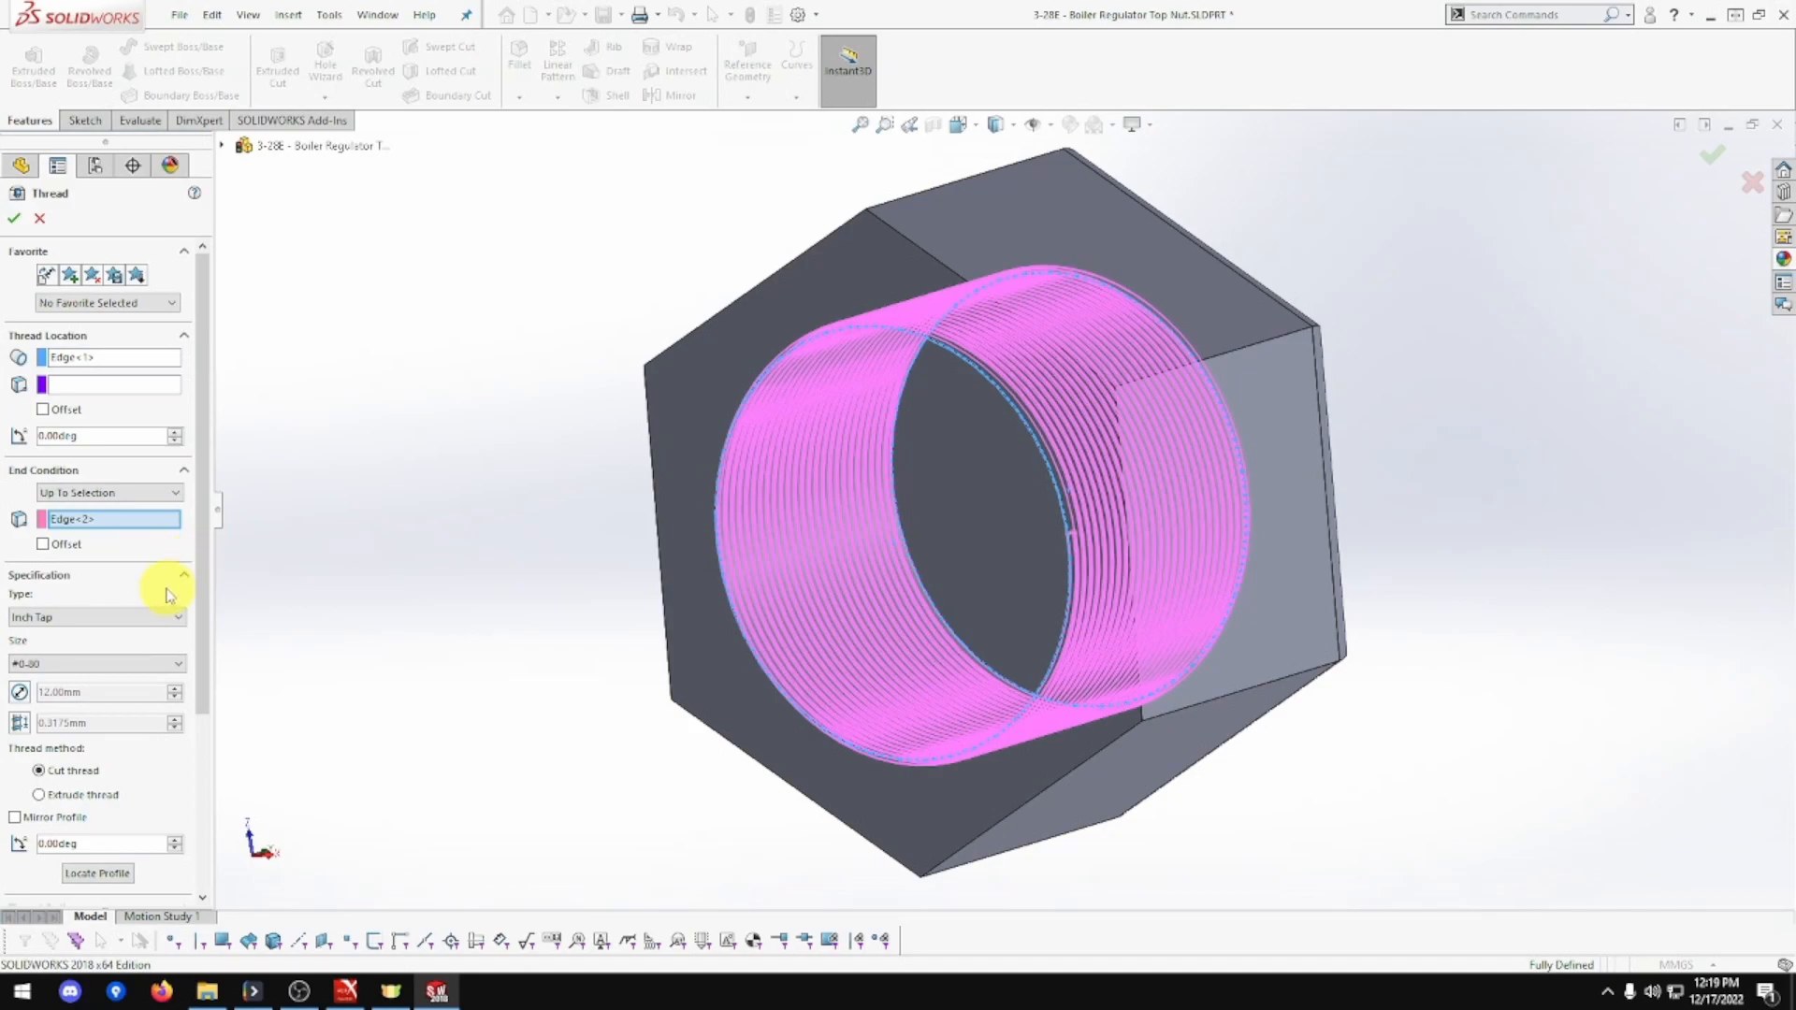
pyautogui.click(132, 625)
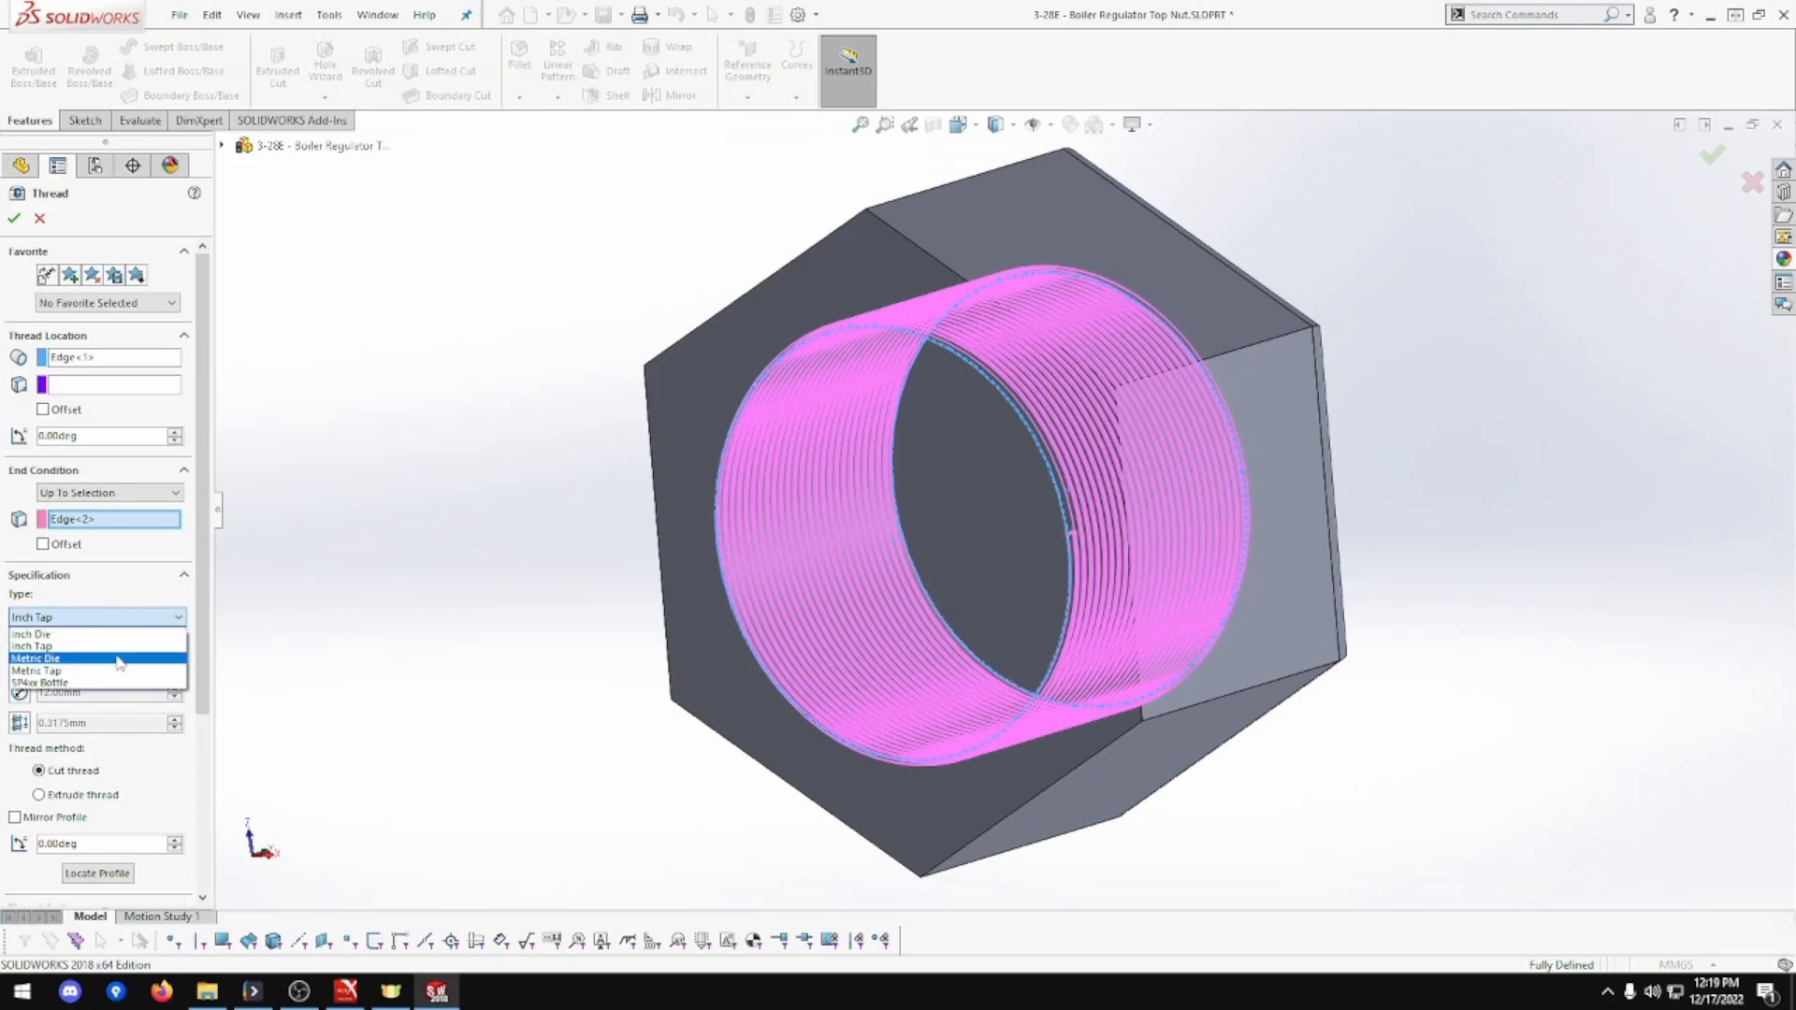
pyautogui.click(117, 659)
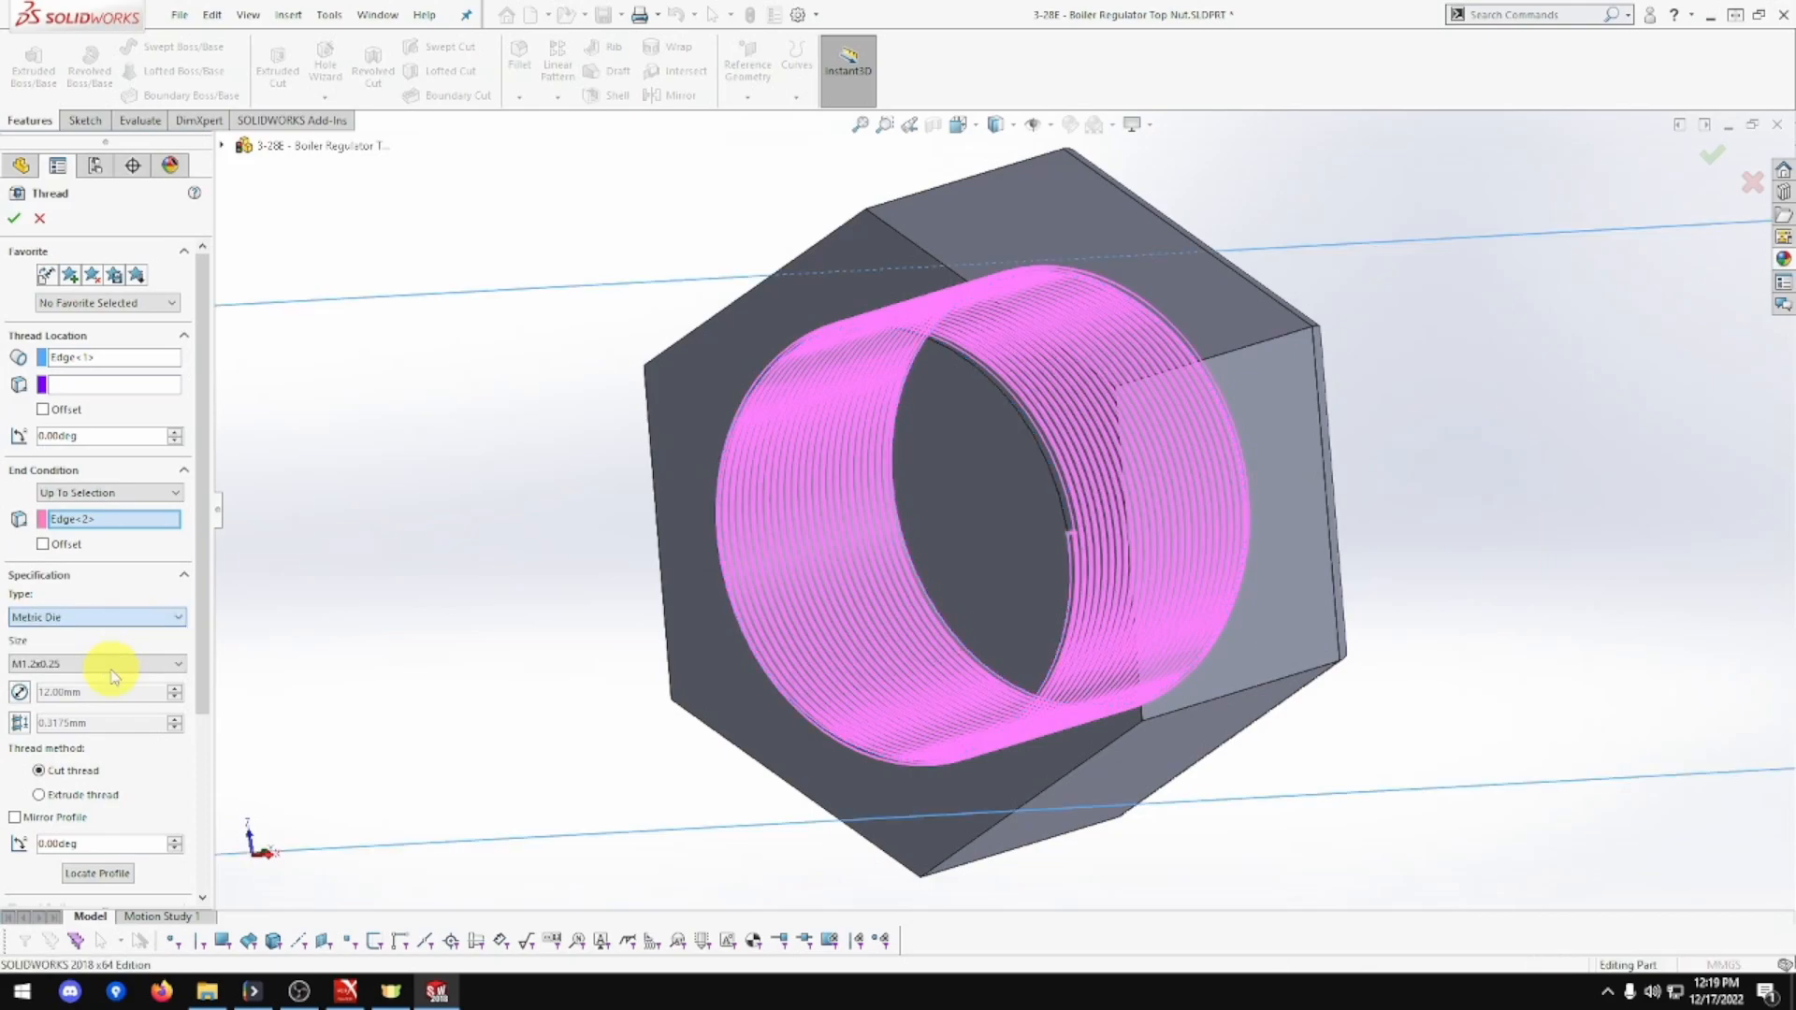
pyautogui.click(111, 666)
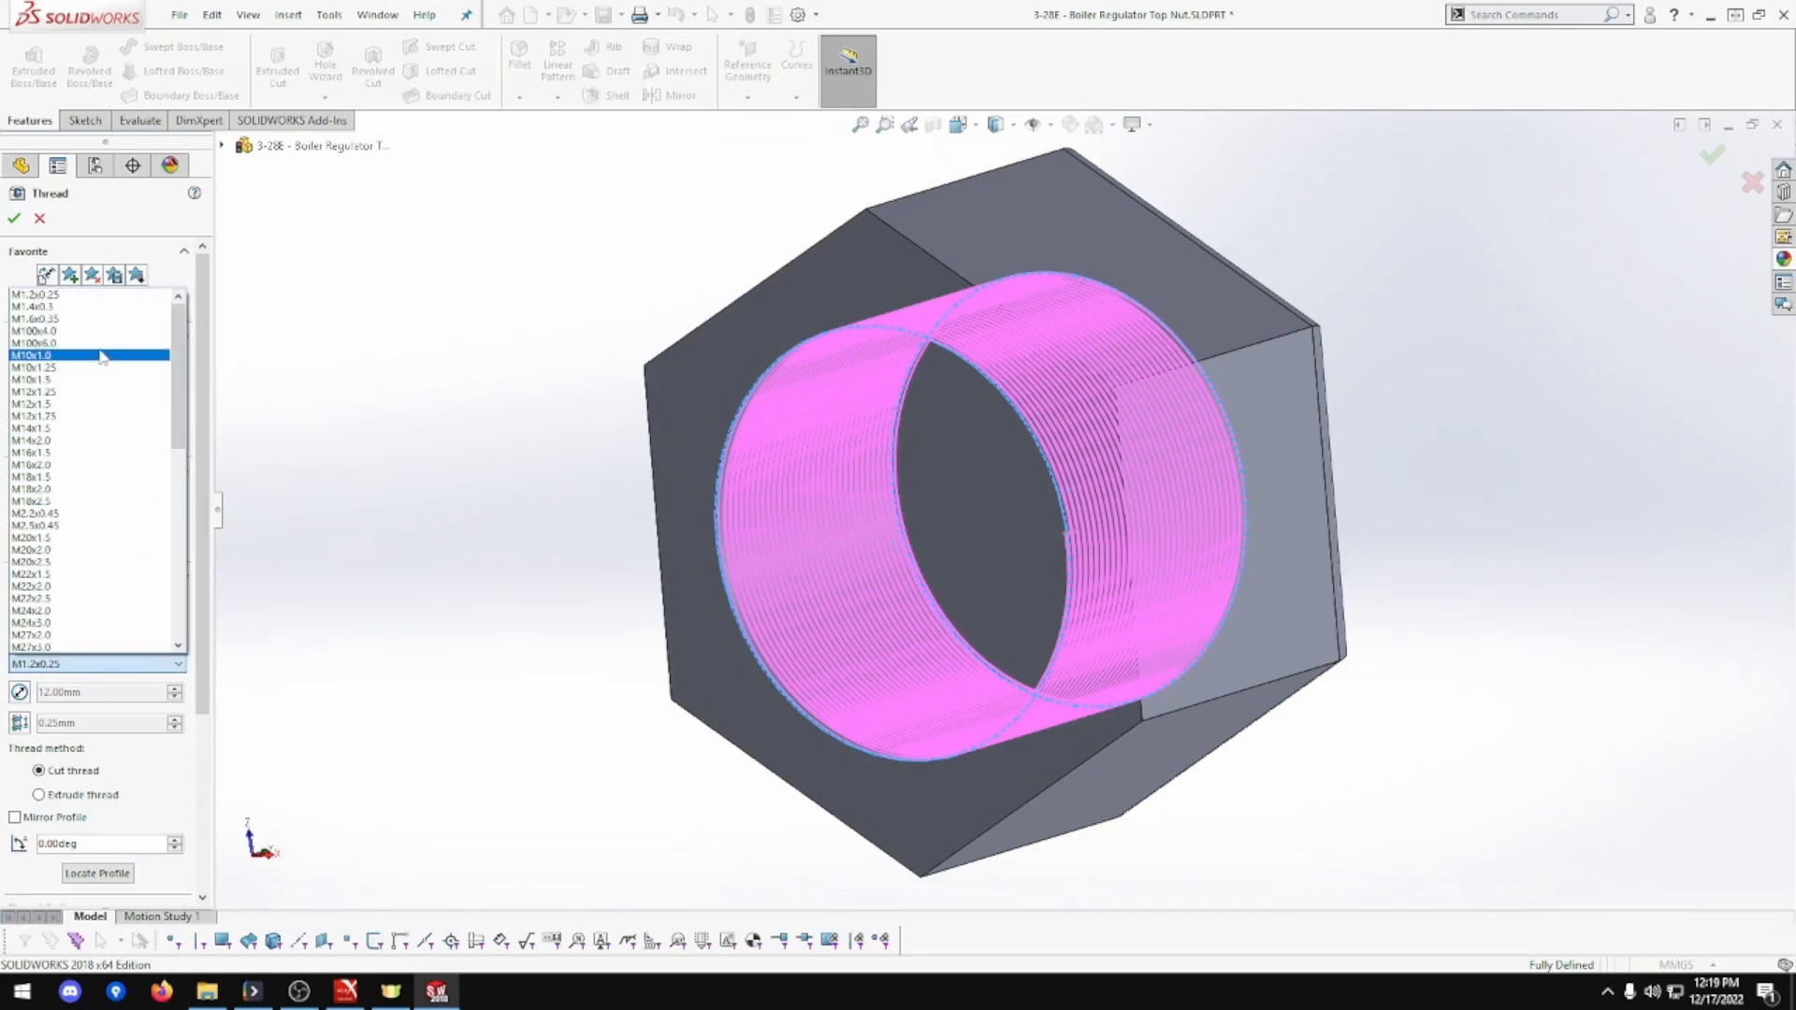
pyautogui.click(82, 401)
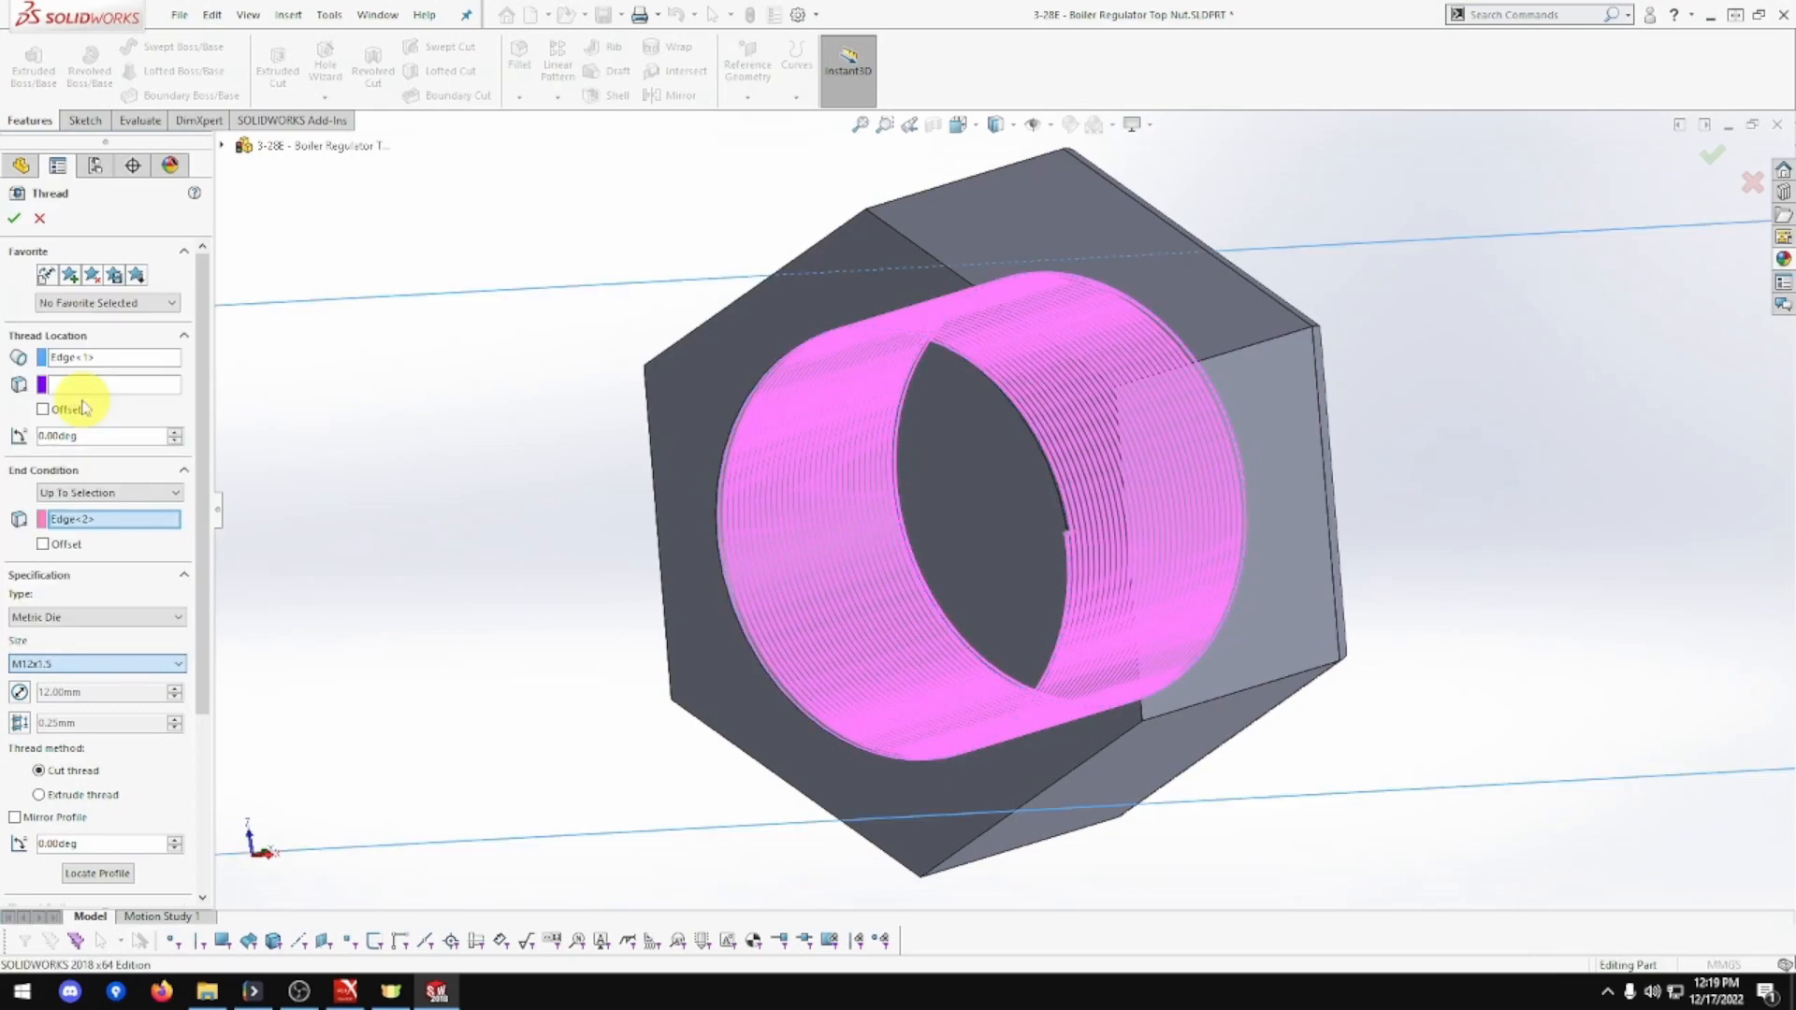
# Reverse the thread's references so it starts at the bore's blind-end edge and runs up to the opening edge
pyautogui.rightClick(116, 360)
pyautogui.click(136, 365)
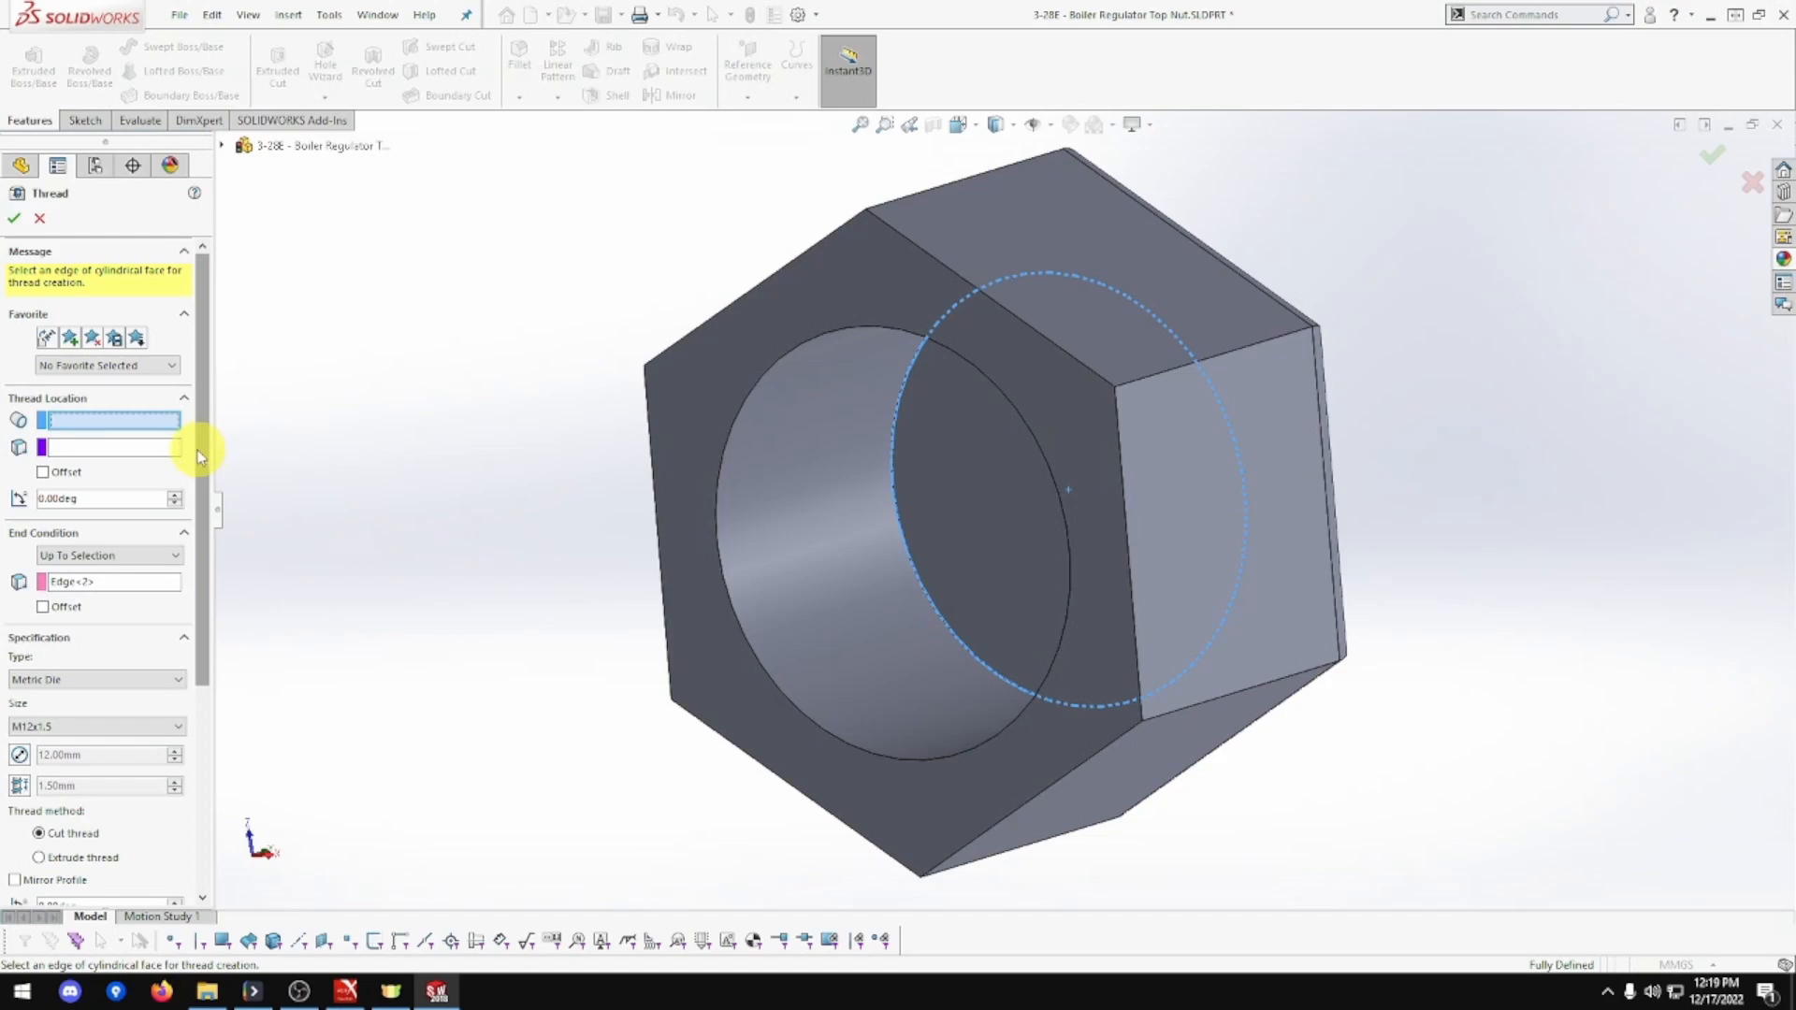
pyautogui.rightClick(113, 586)
pyautogui.click(148, 595)
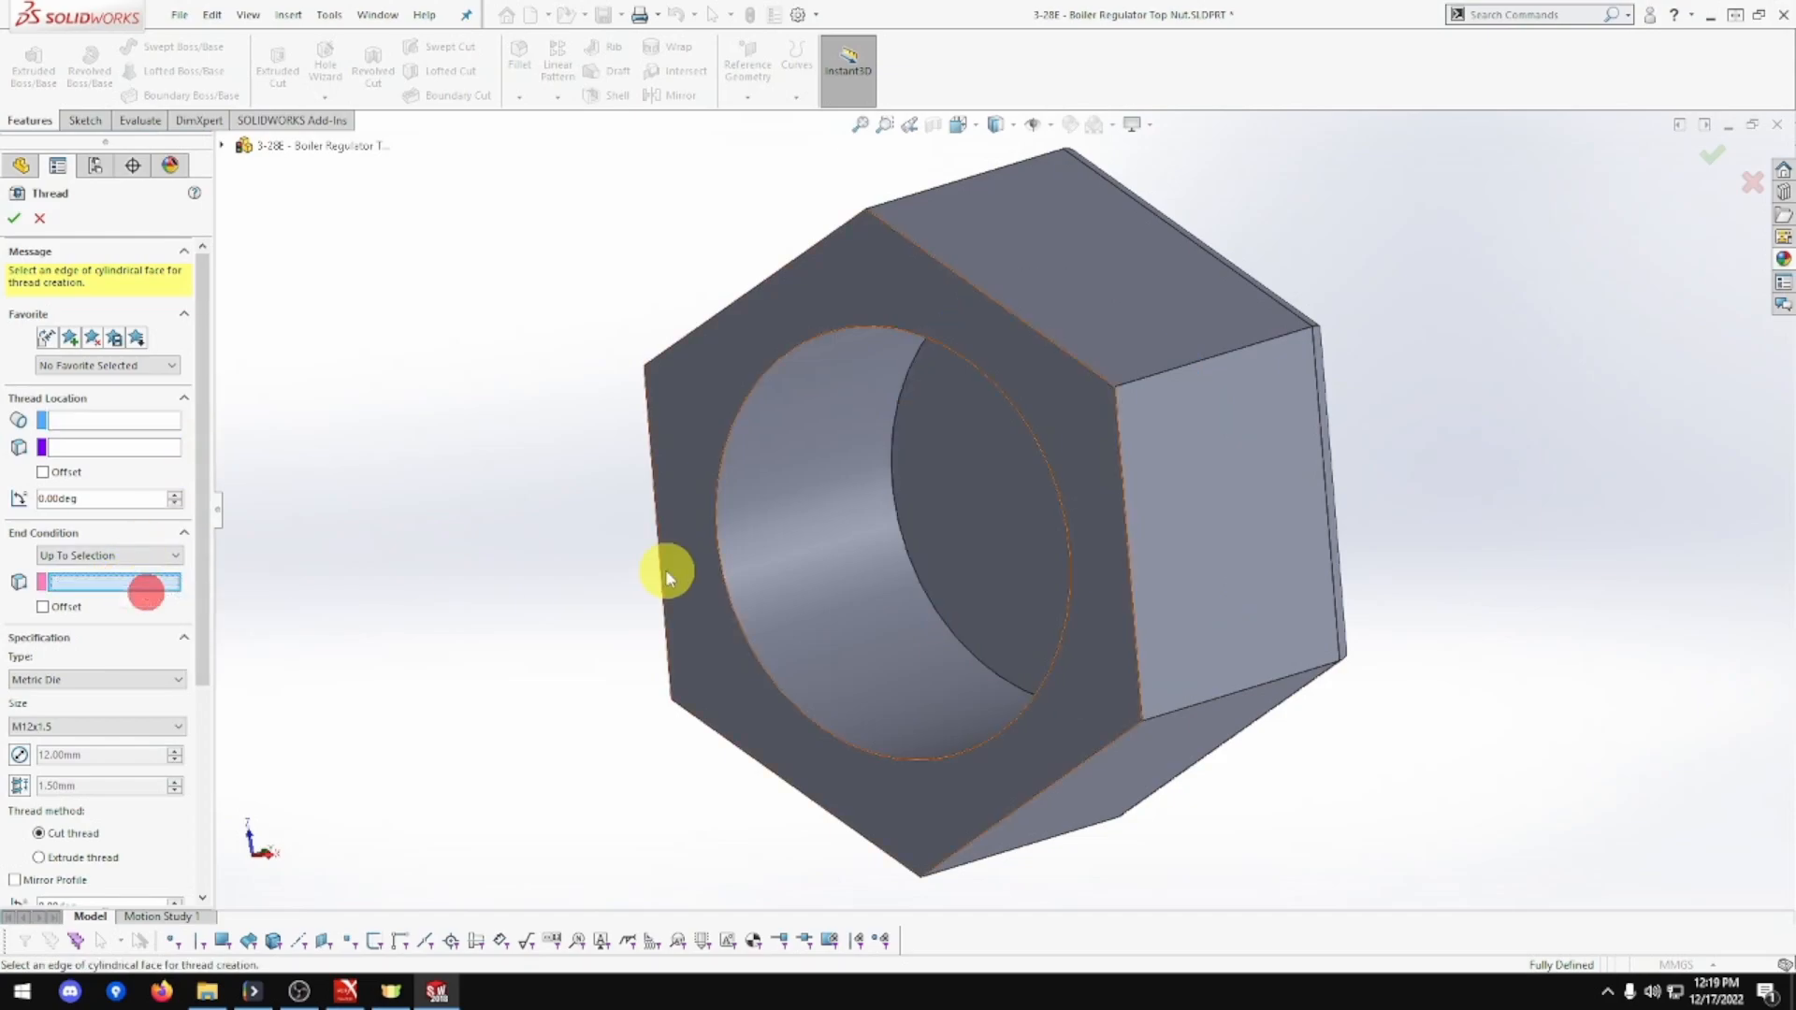
pyautogui.click(911, 563)
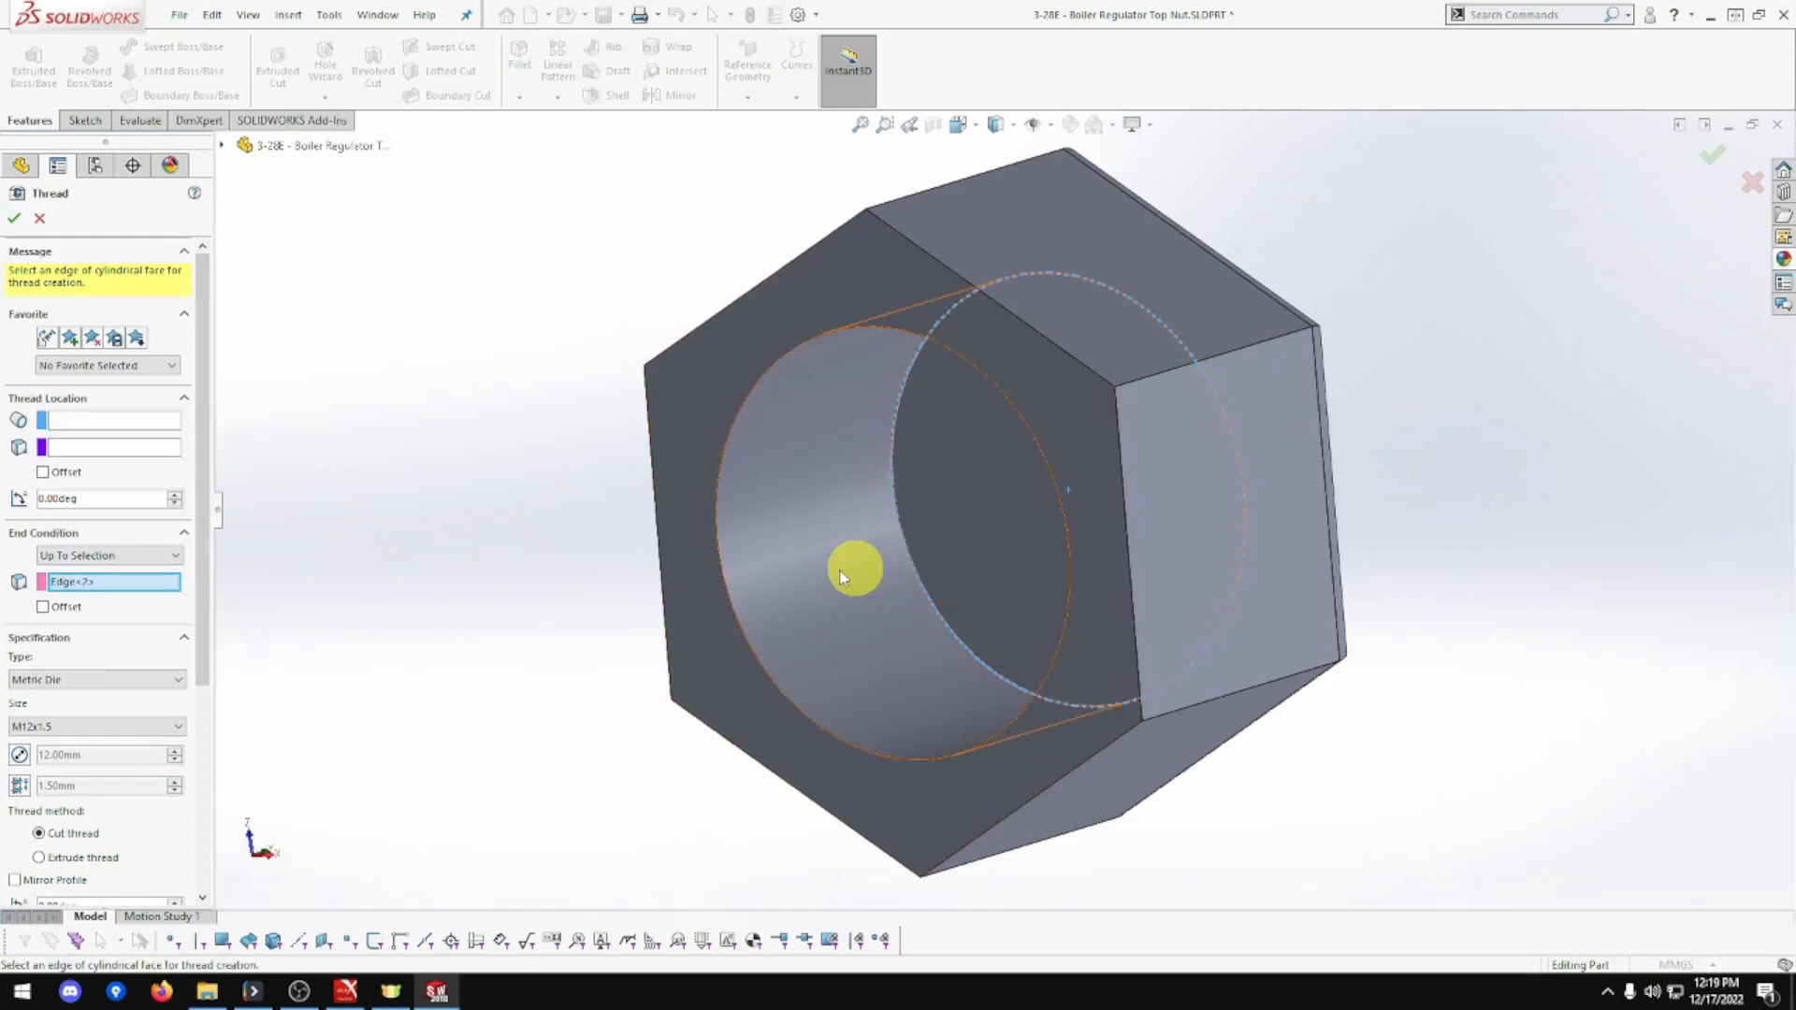
pyautogui.click(719, 580)
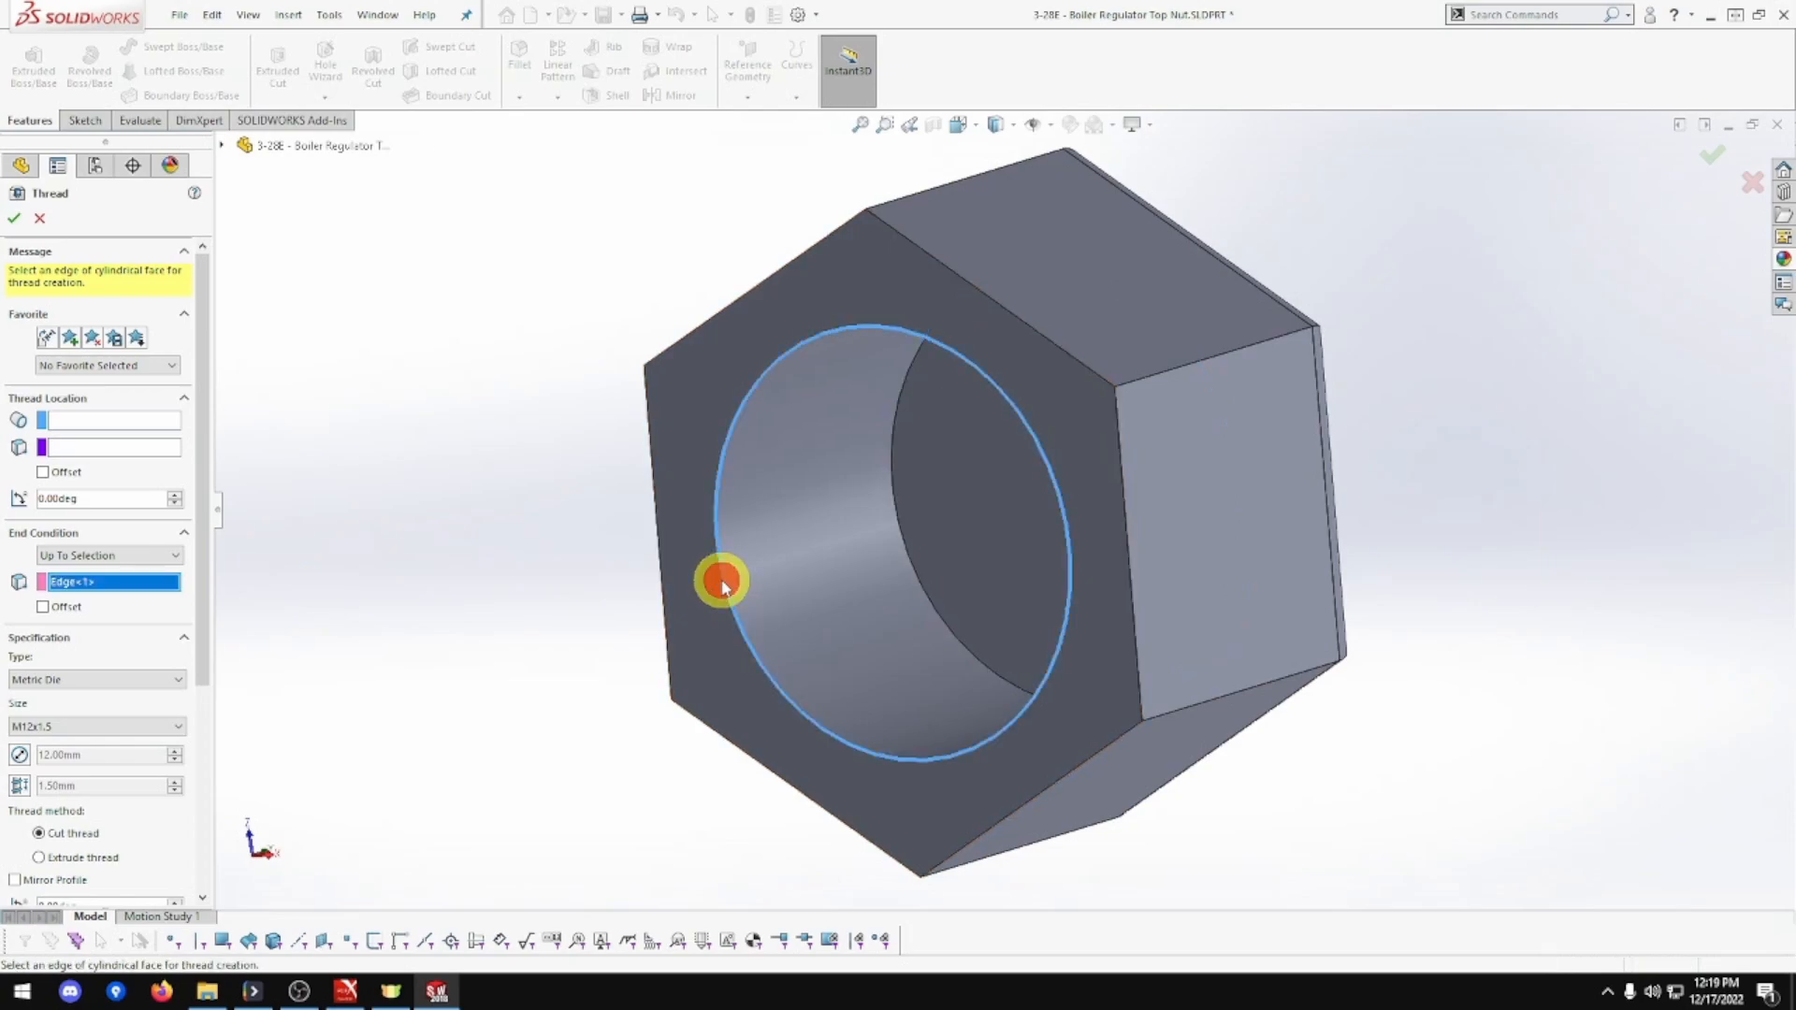
pyautogui.click(115, 428)
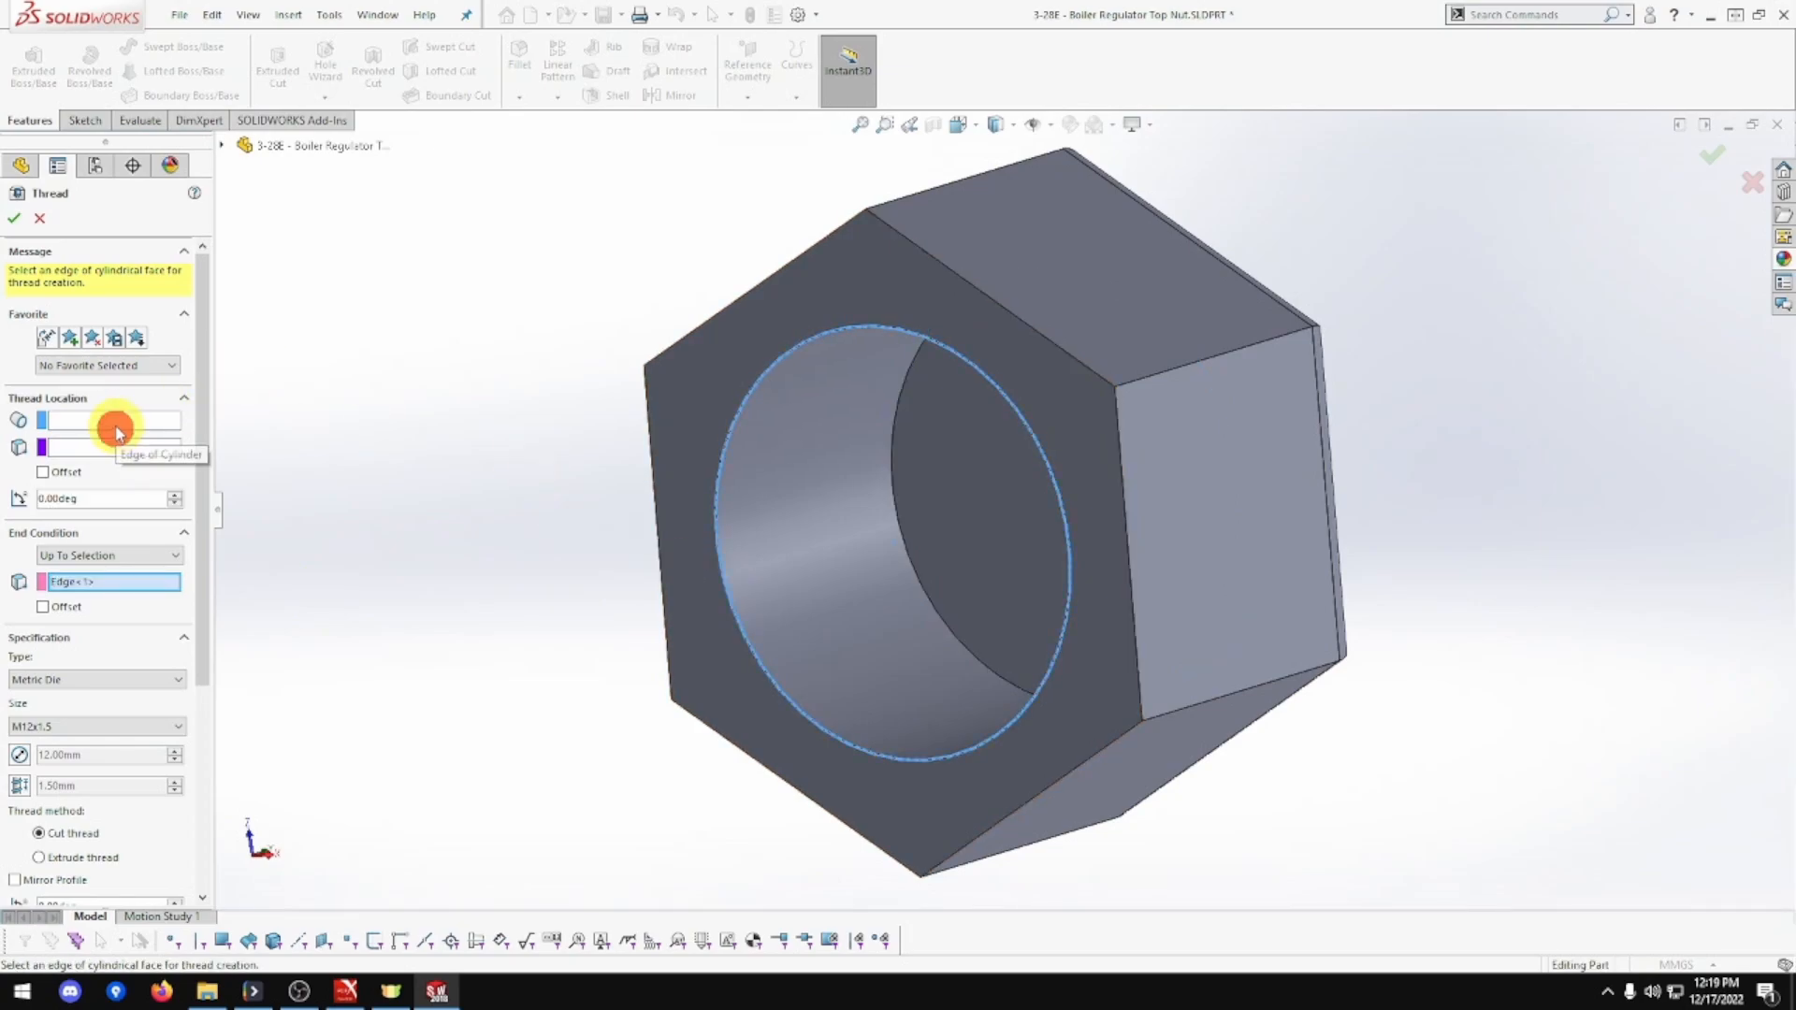
pyautogui.click(115, 421)
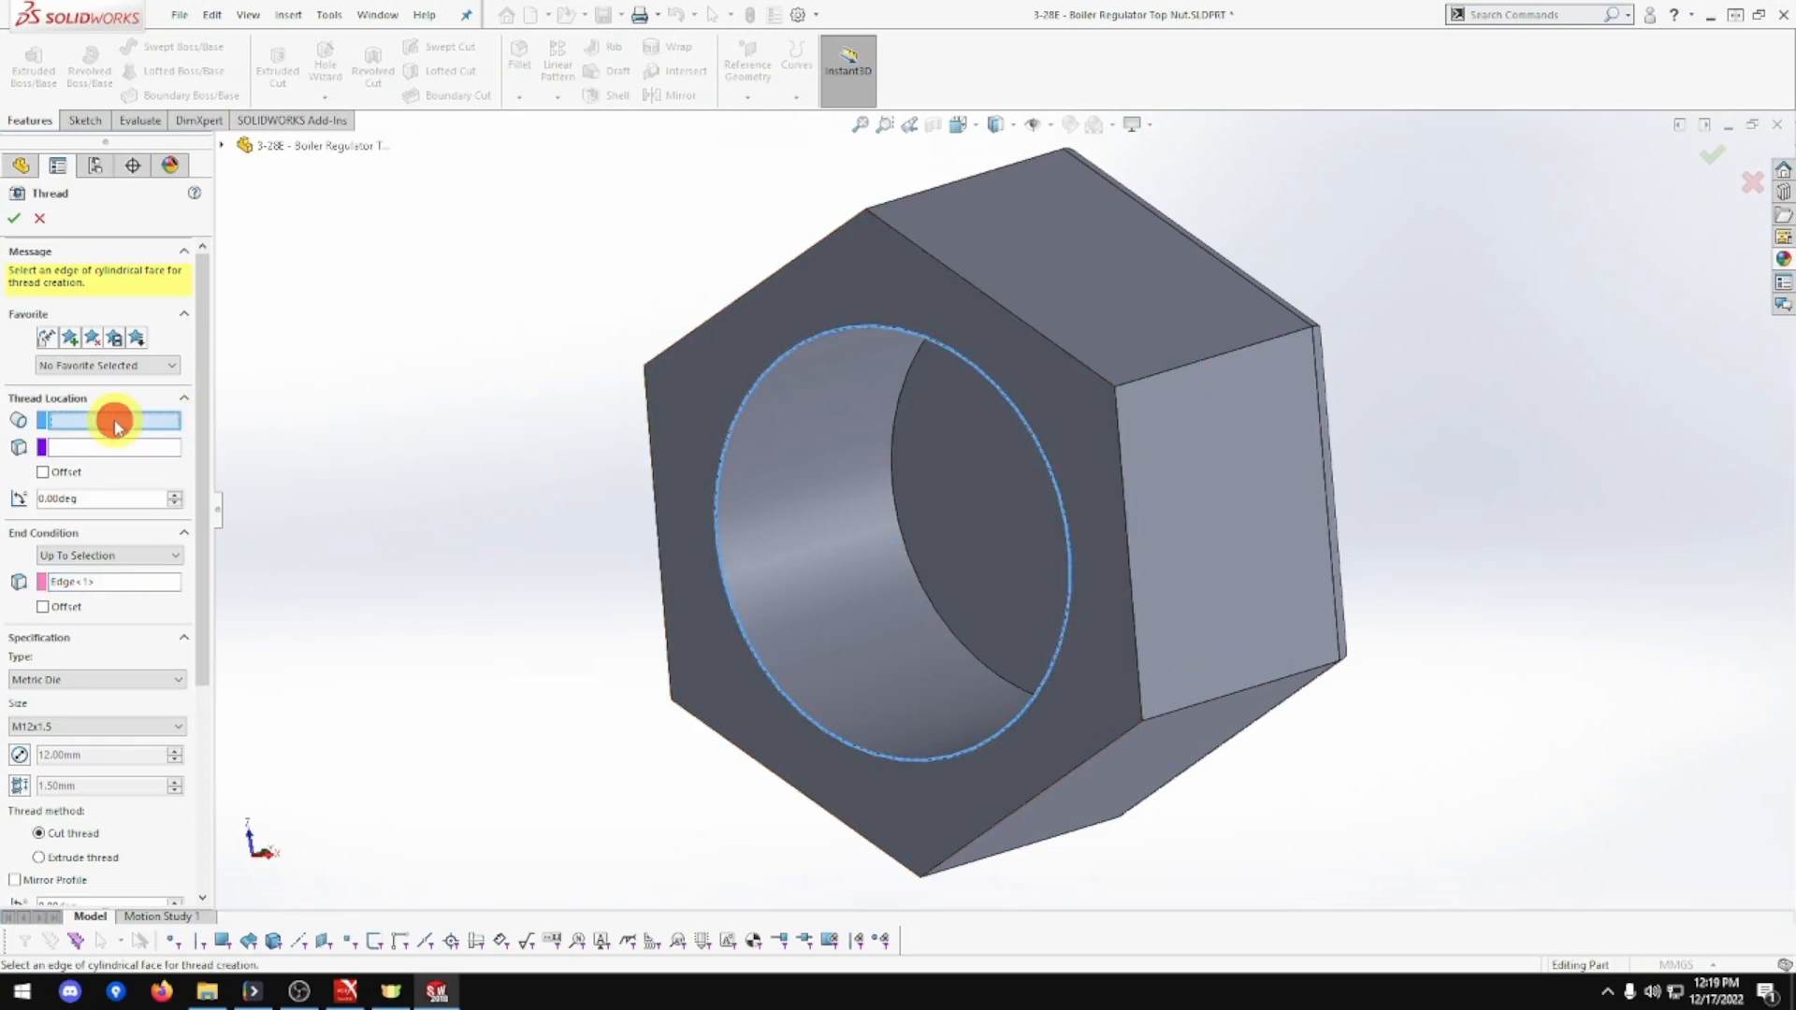
pyautogui.click(902, 528)
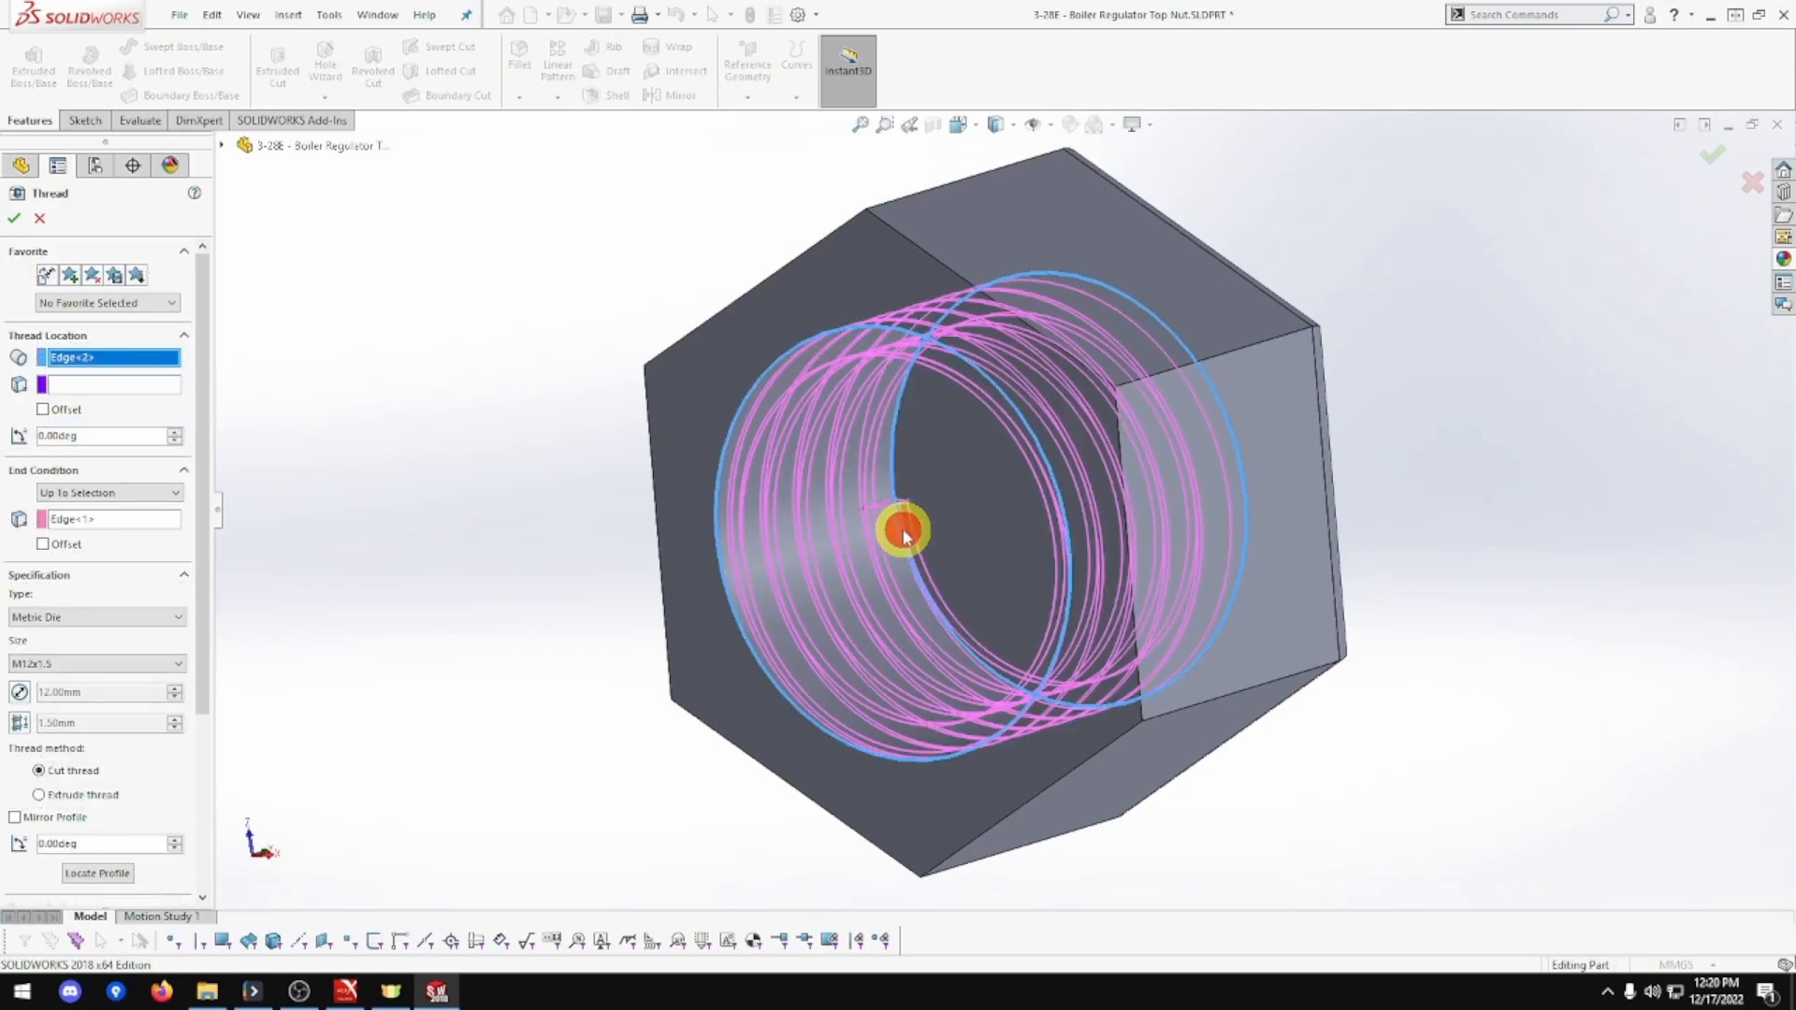
# Change the thread method from Cut thread to Extrude thread and create the thread in the bore
pyautogui.moveTo(487, 578)
pyautogui.mouseDown(button='middle')
pyautogui.moveTo(405, 569)
pyautogui.moveTo(520, 567)
pyautogui.mouseUp(button='middle')
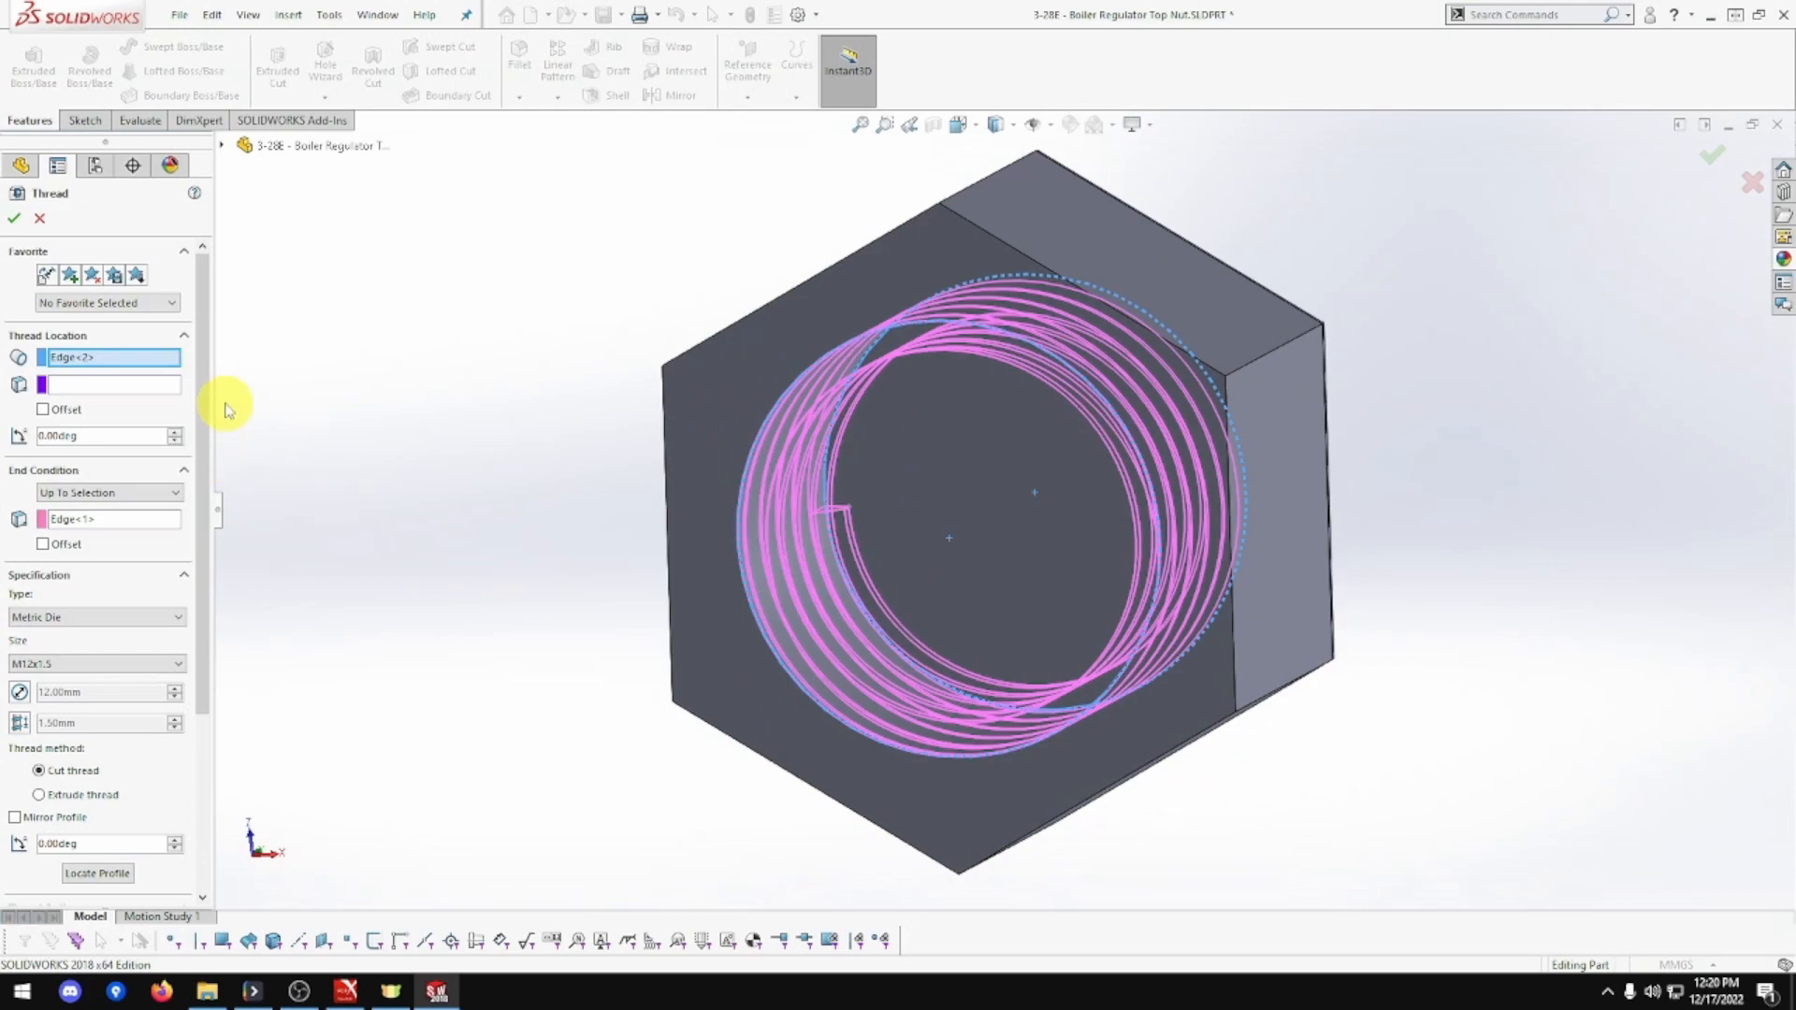
pyautogui.click(15, 219)
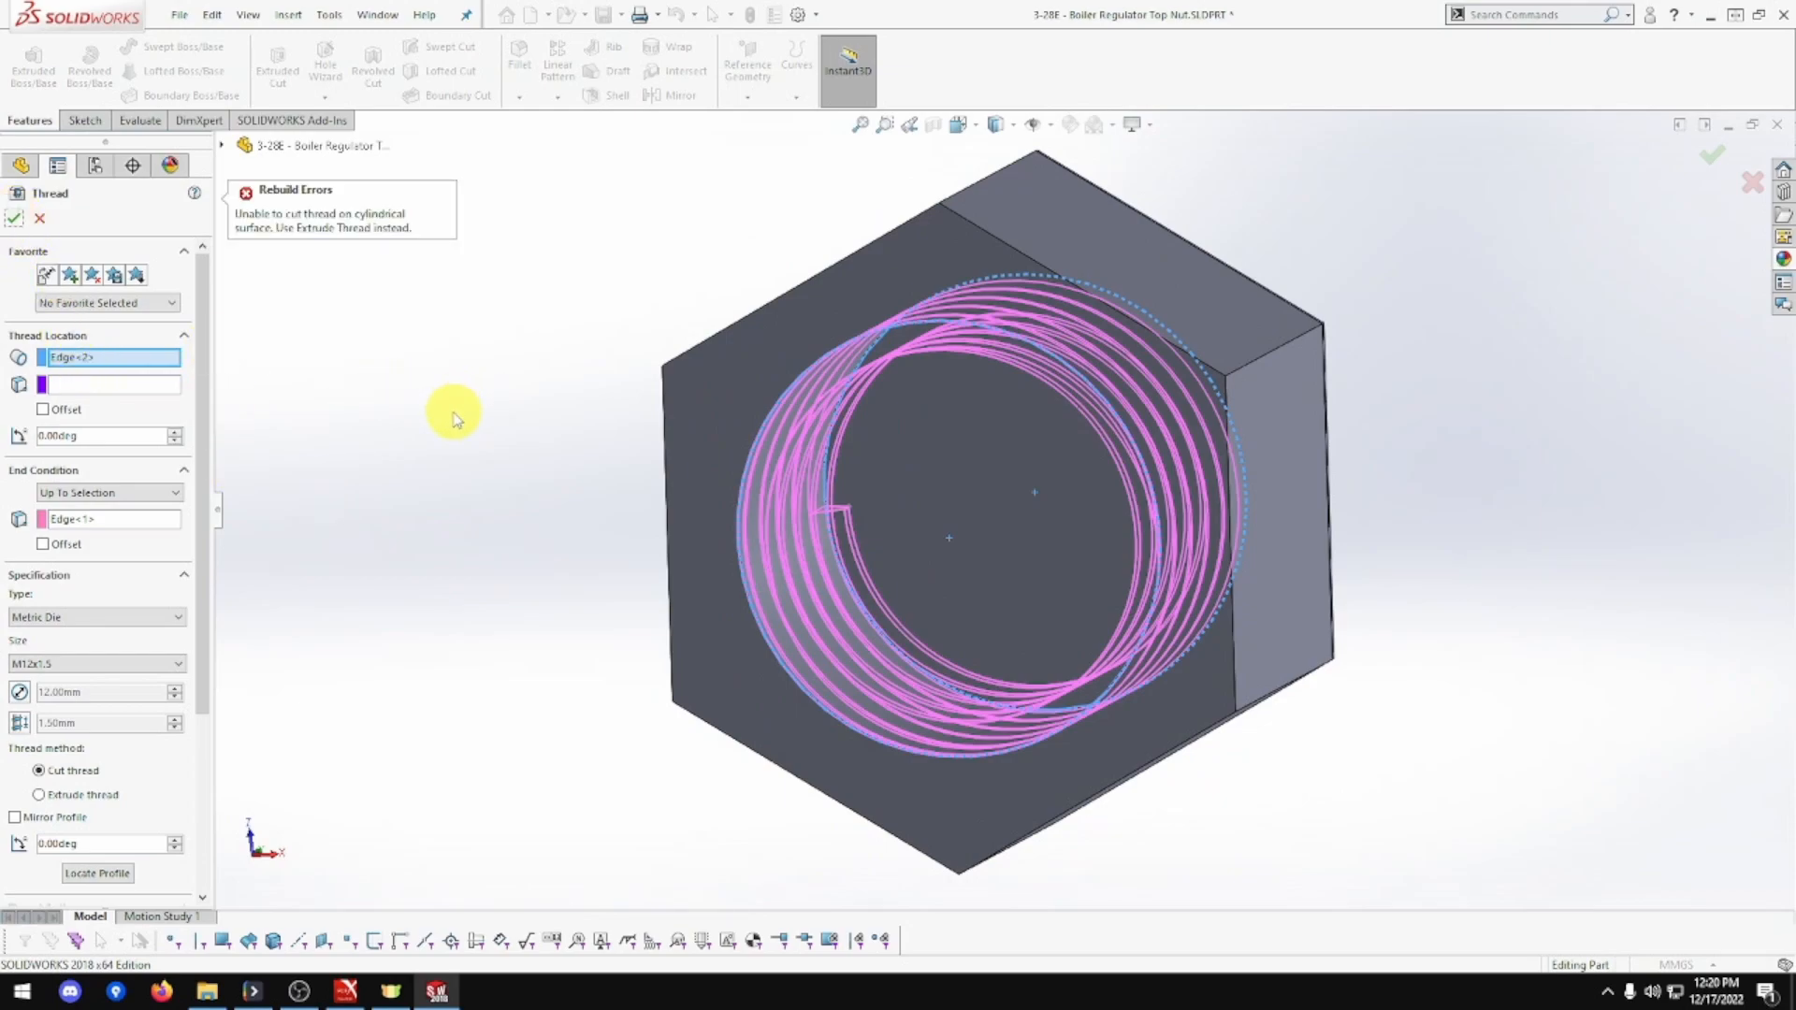
pyautogui.click(101, 798)
pyautogui.click(14, 221)
# Start a sketch on the nut's top face and draw a circle about 8.35 mm in diameter centred on the origin
pyautogui.moveTo(528, 479); pyautogui.dragTo(914, 505, button='middle')
pyautogui.rightClick(952, 447)
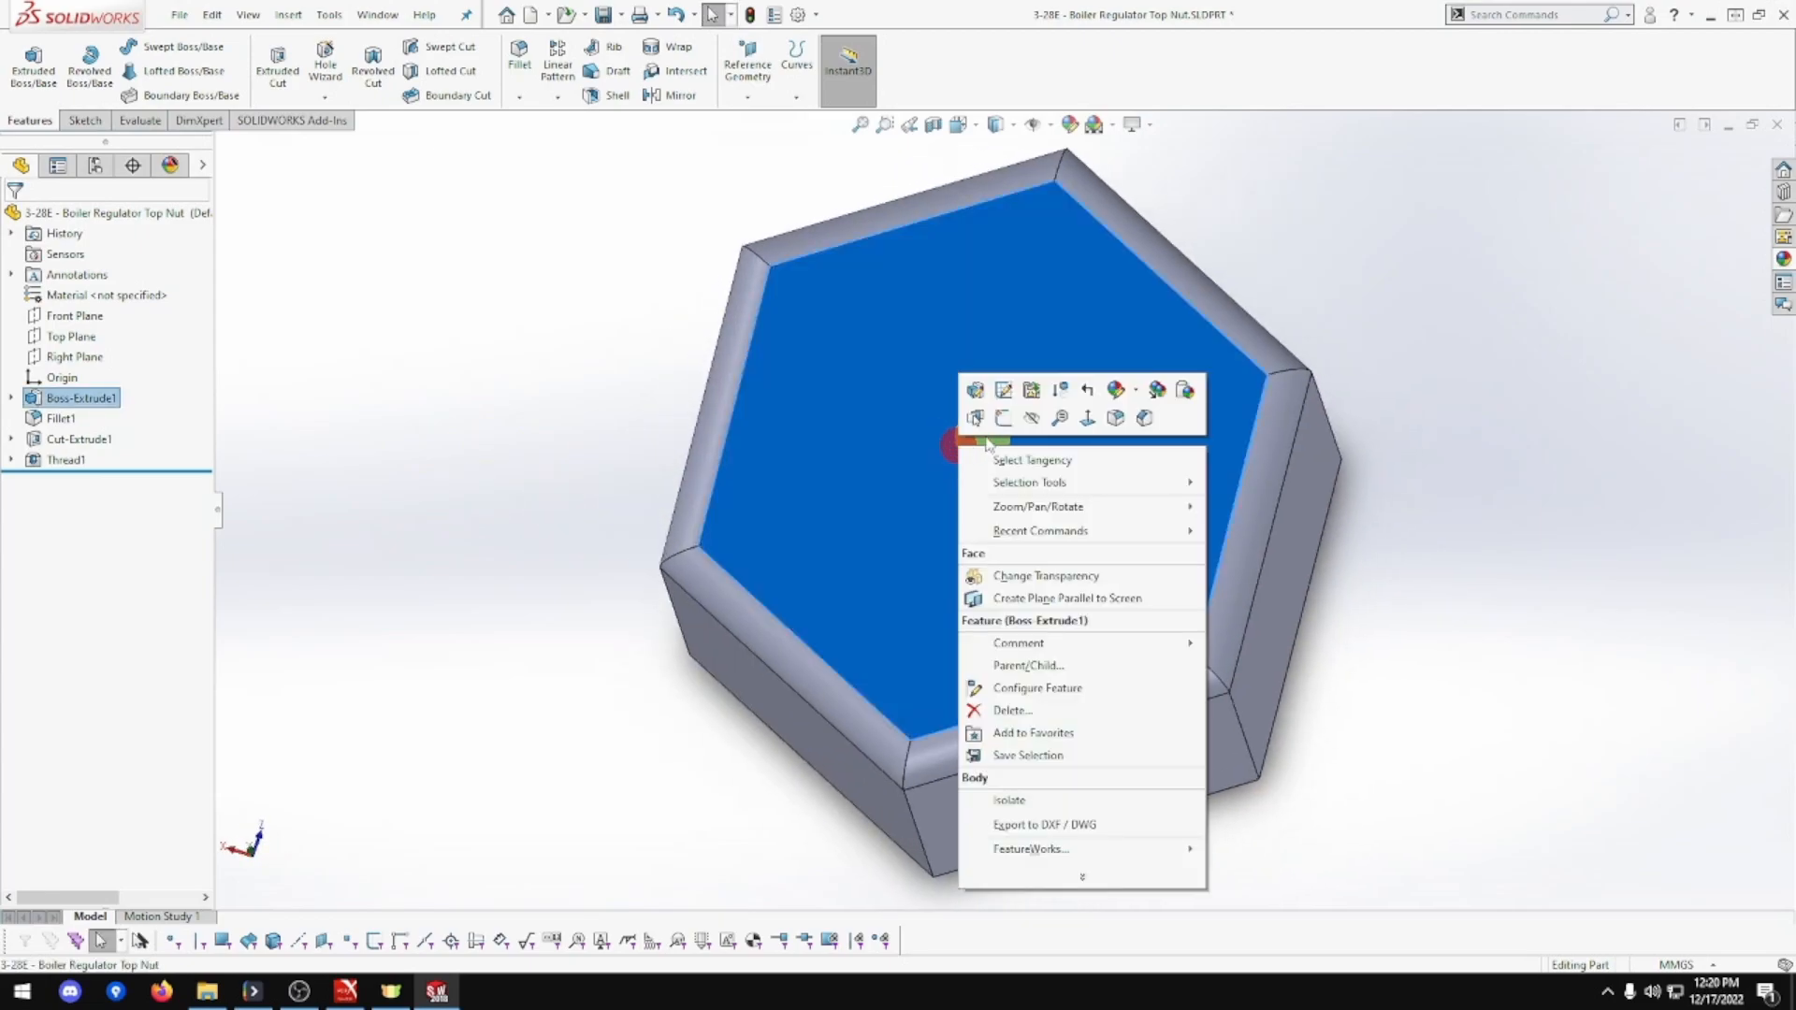
pyautogui.click(1003, 418)
pyautogui.click(160, 49)
pyautogui.click(983, 458)
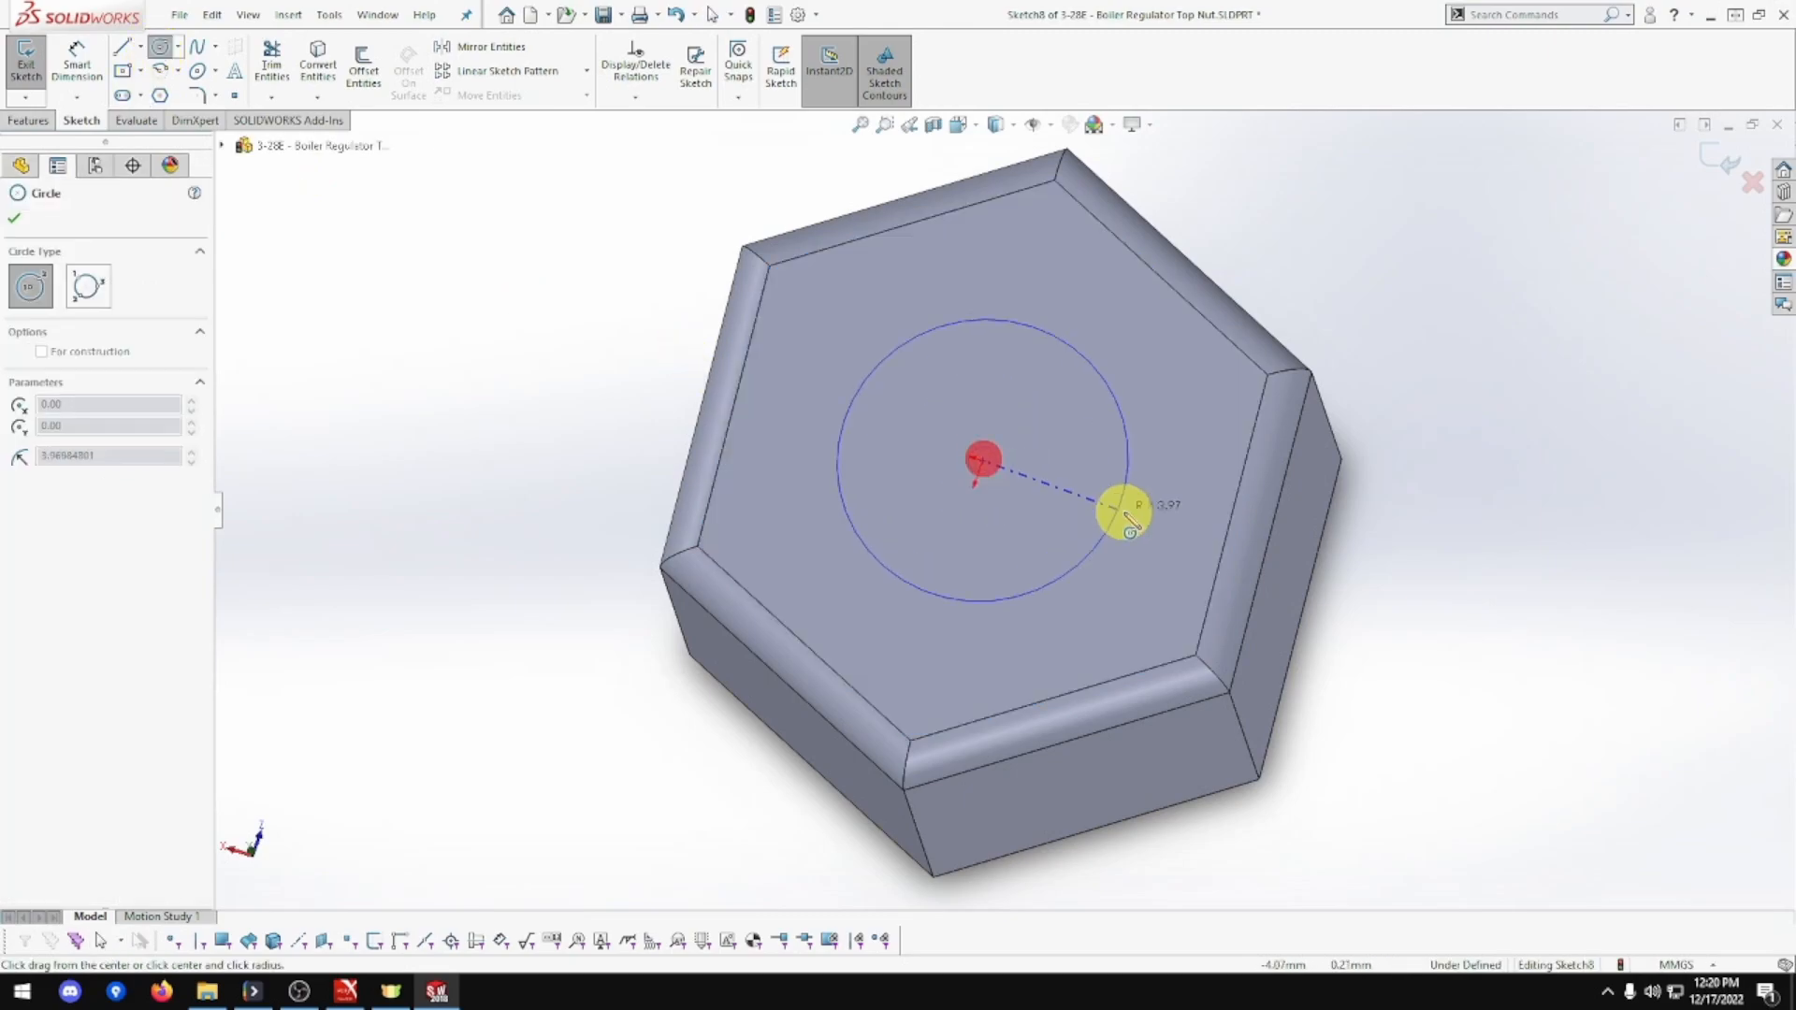
pyautogui.click(1127, 514)
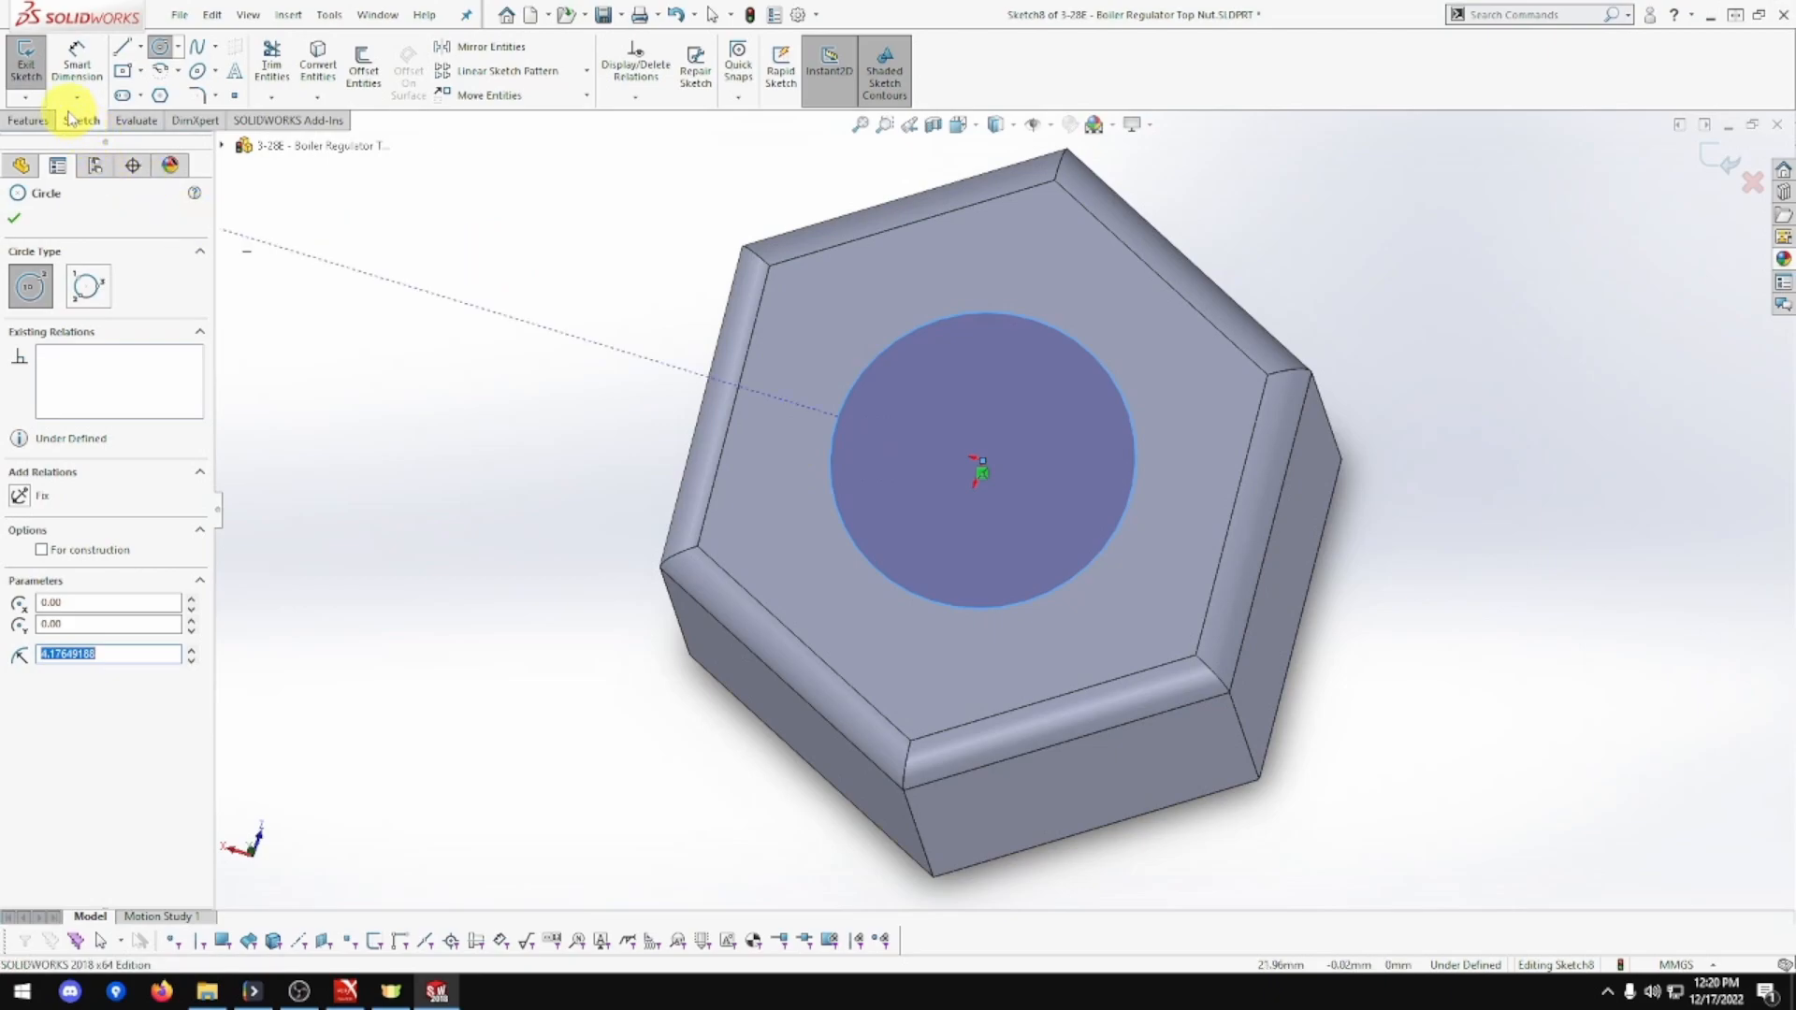
# Dimension the circle on the nut's top face with a diameter of 8 mm
pyautogui.click(77, 63)
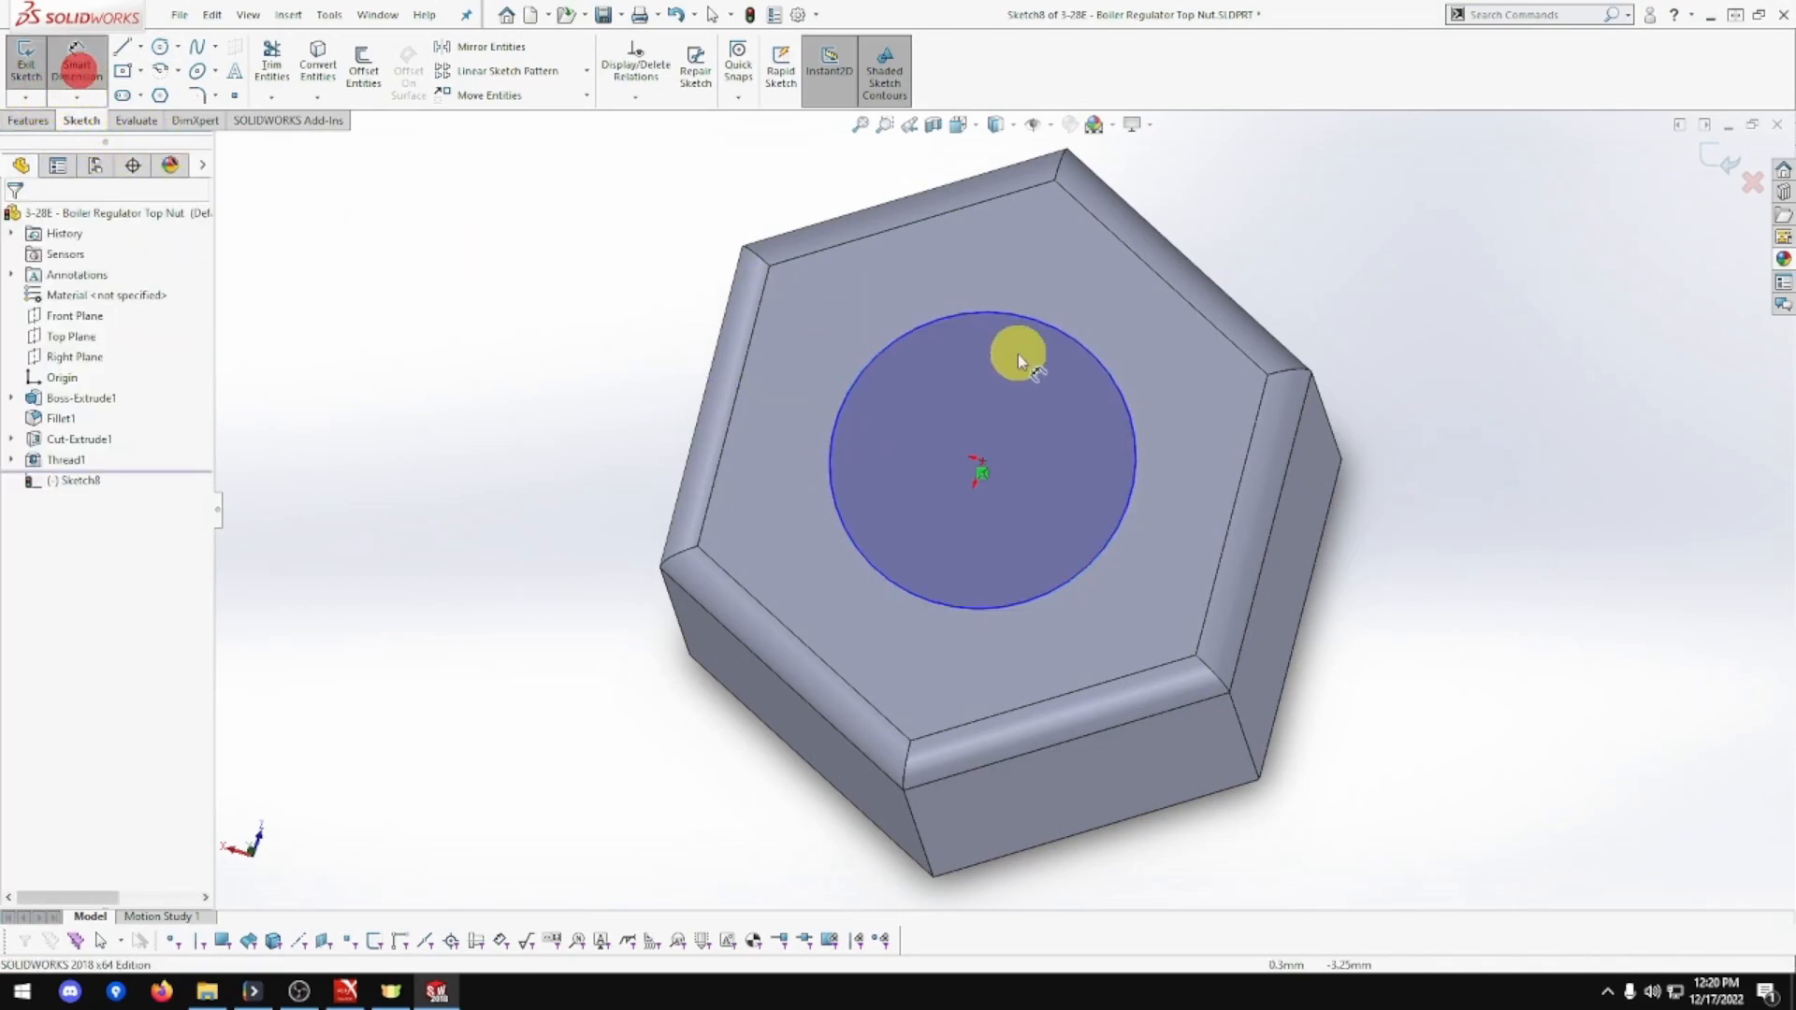
pyautogui.click(940, 316)
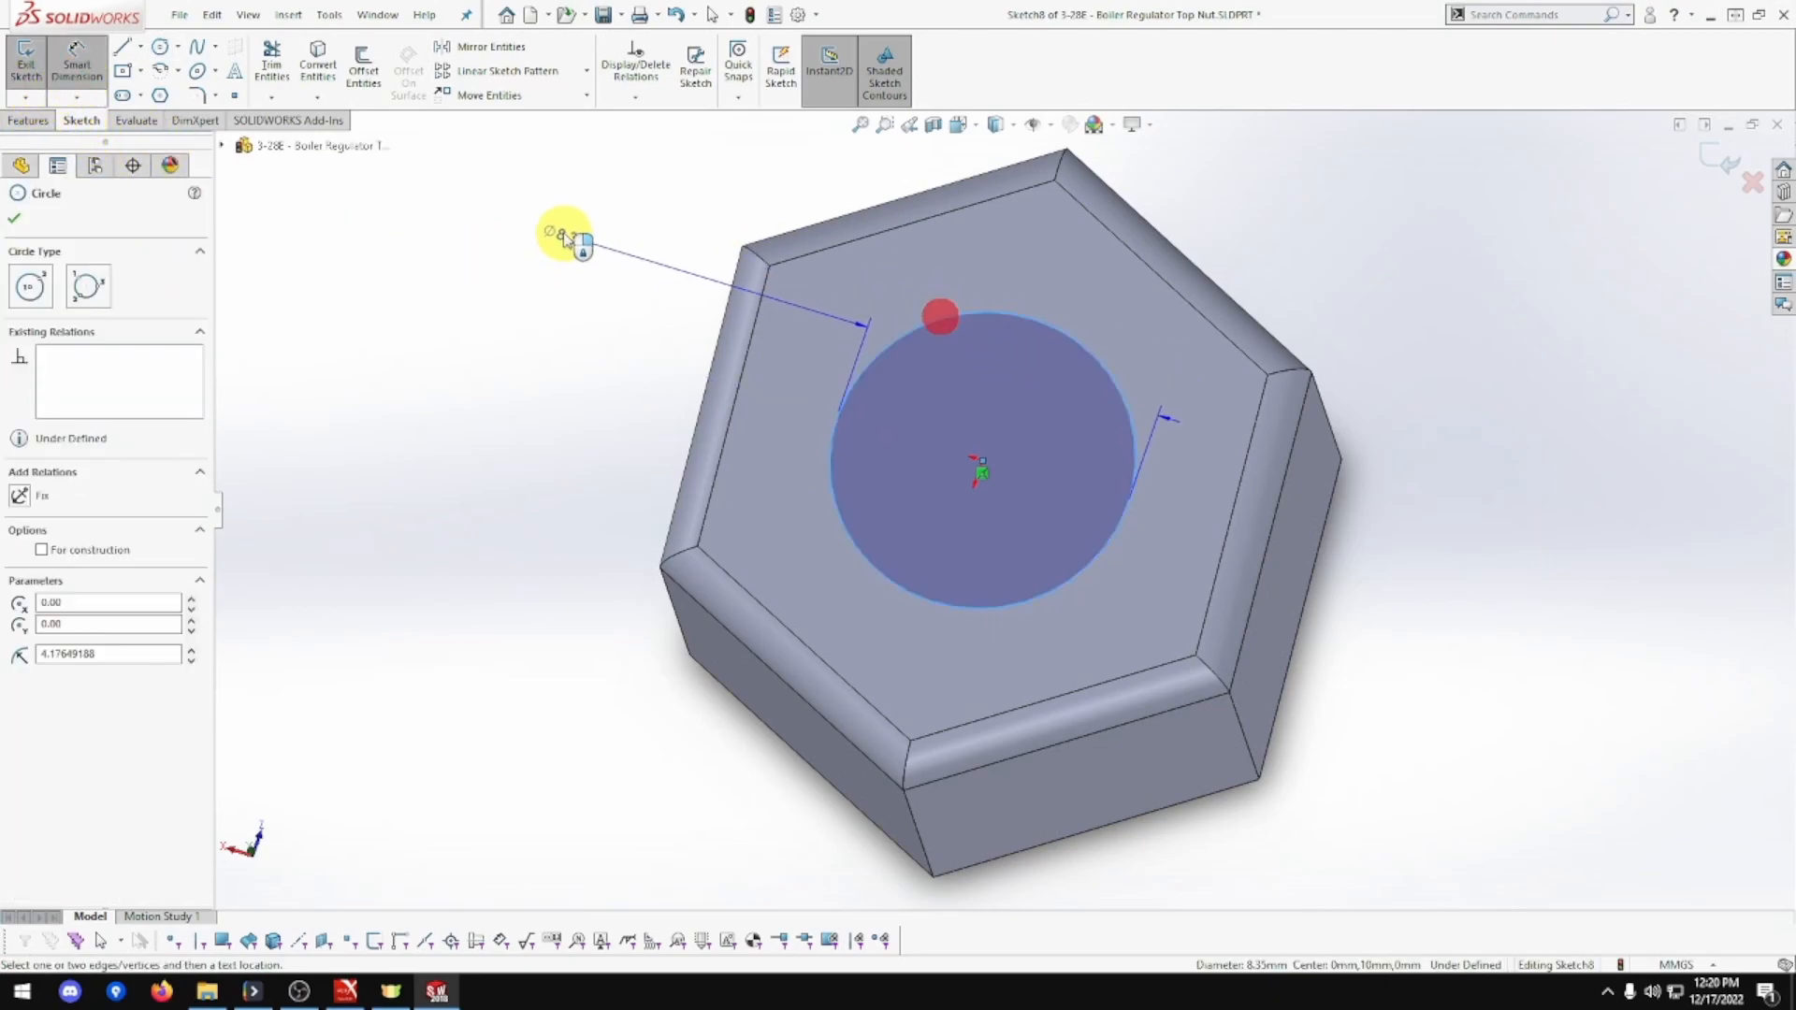
pyautogui.click(675, 180)
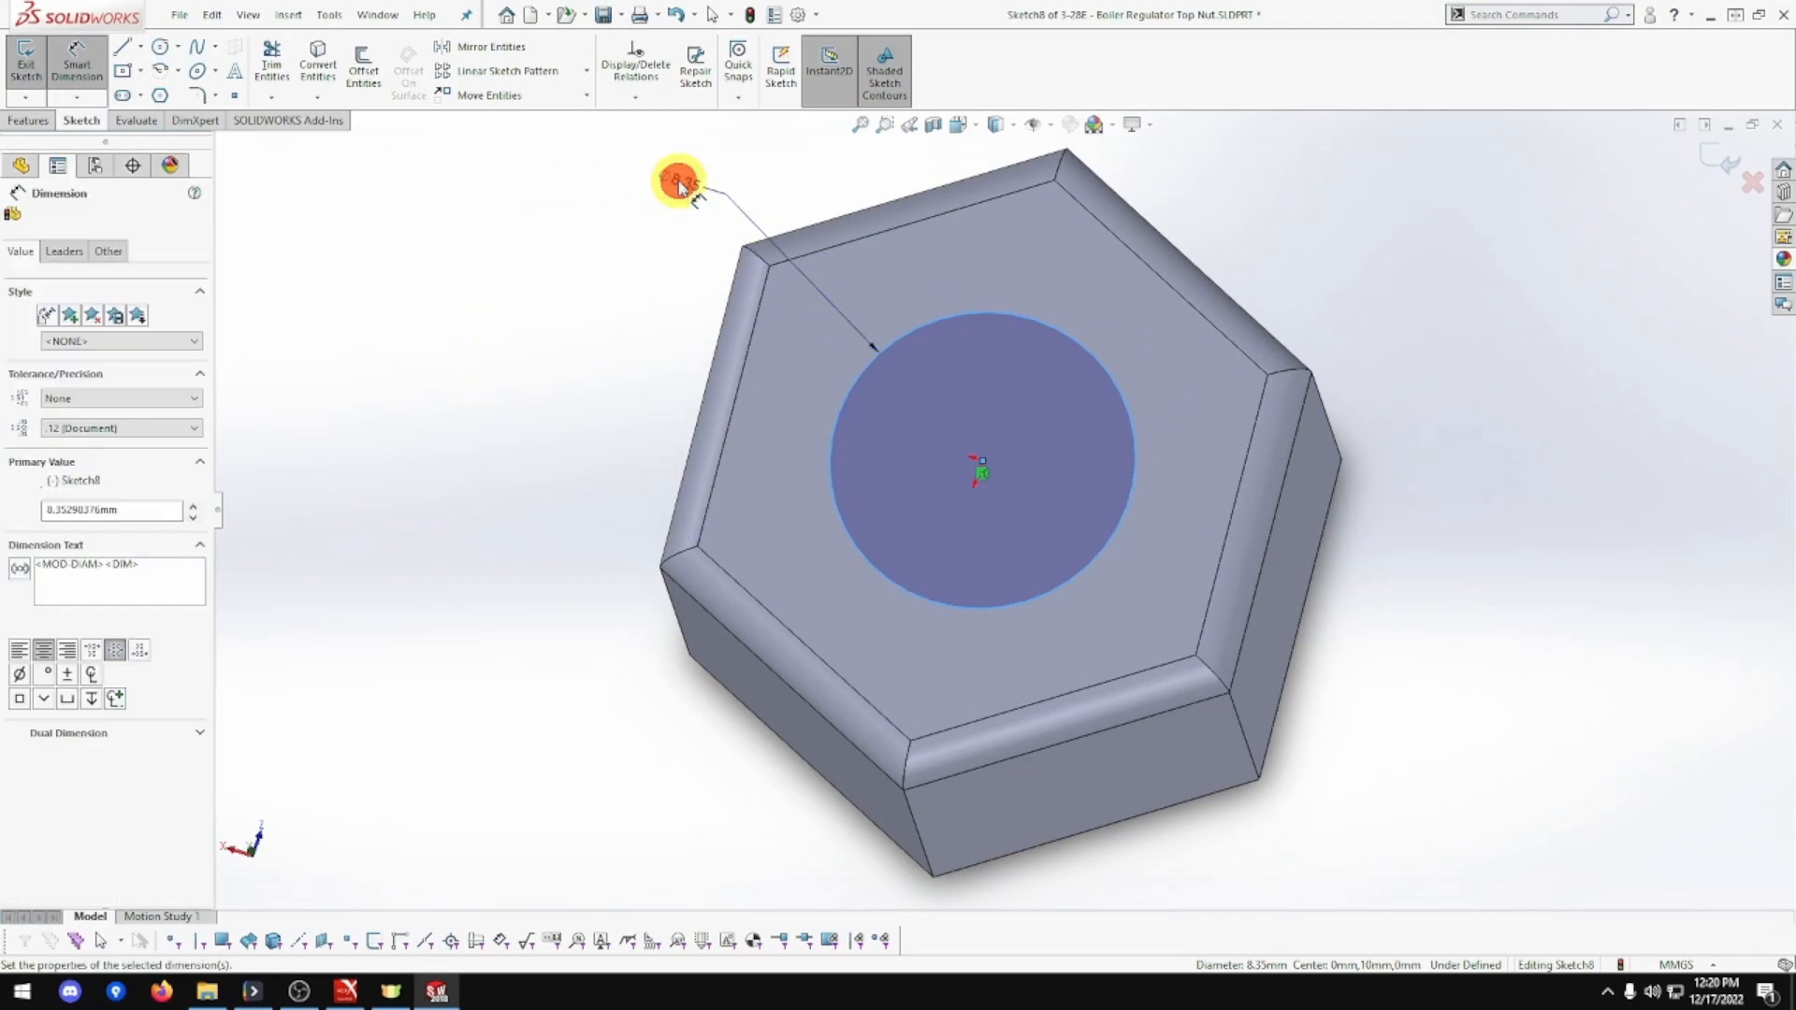
pyautogui.press('Return')
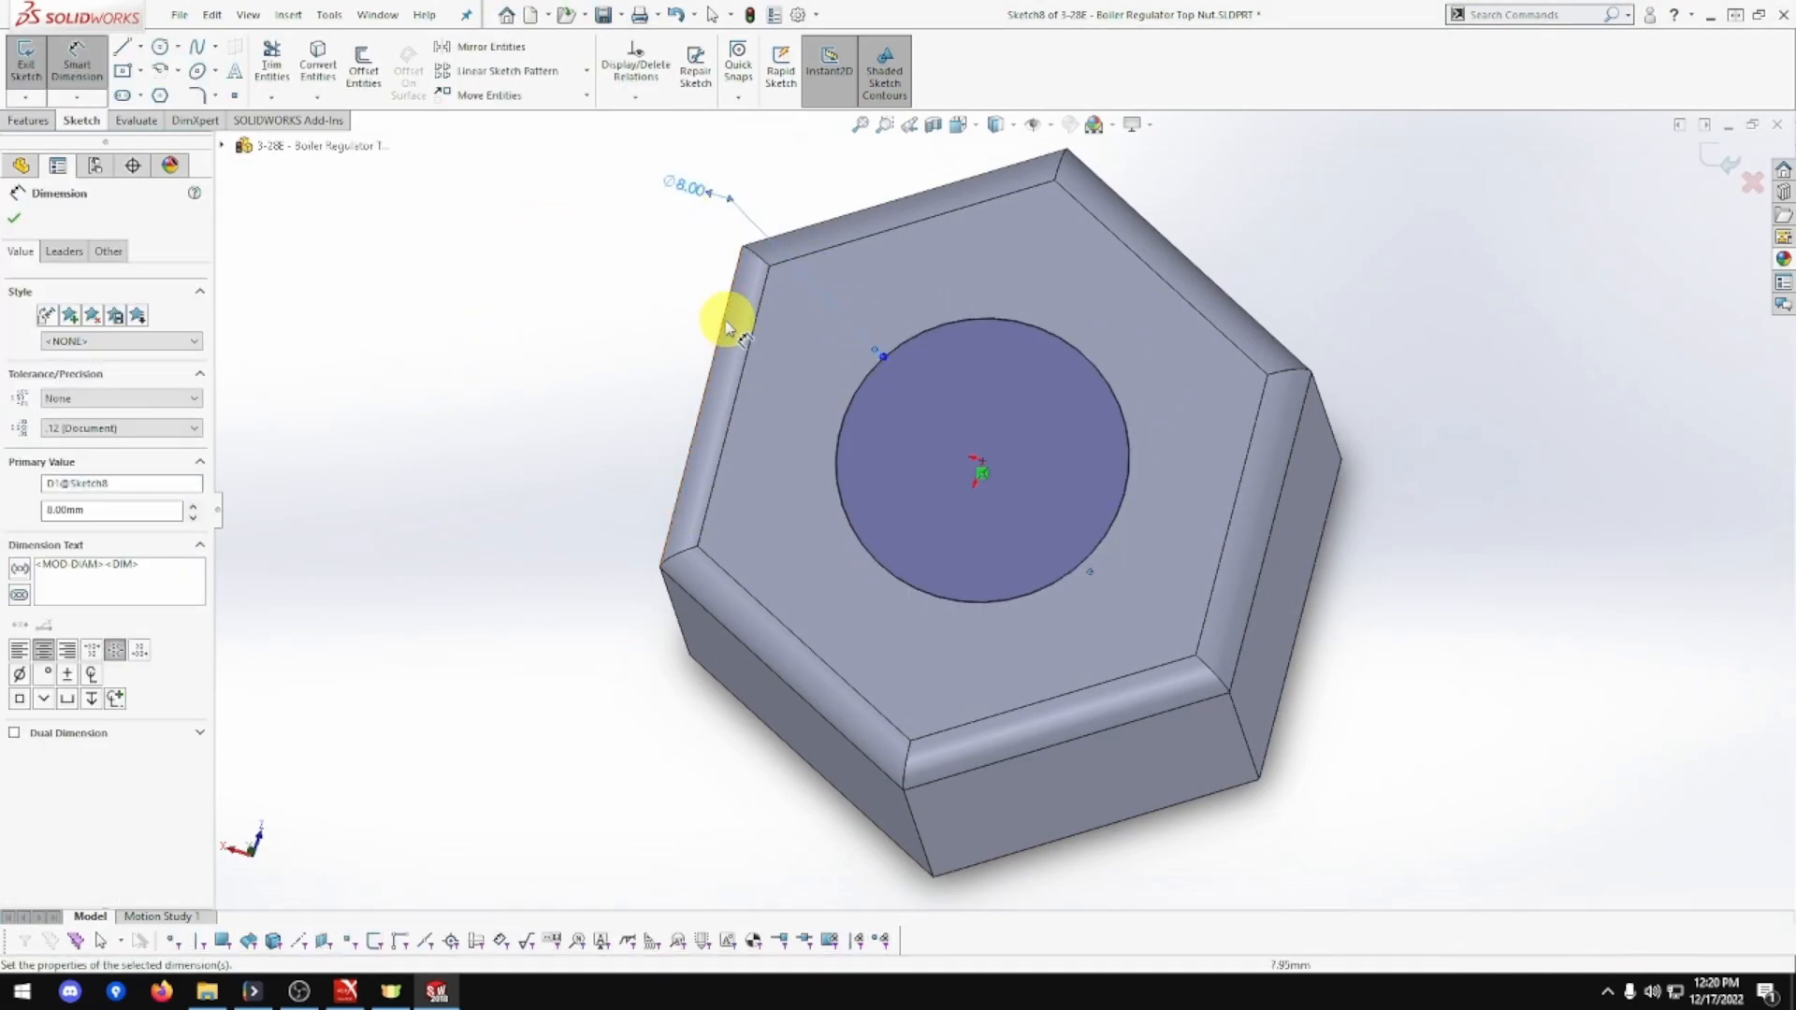
# Cut-extrude the 8 mm circle with the Up To Next end condition so it opens into the threaded bore
pyautogui.moveTo(561, 308); pyautogui.dragTo(493, 289, button='middle')
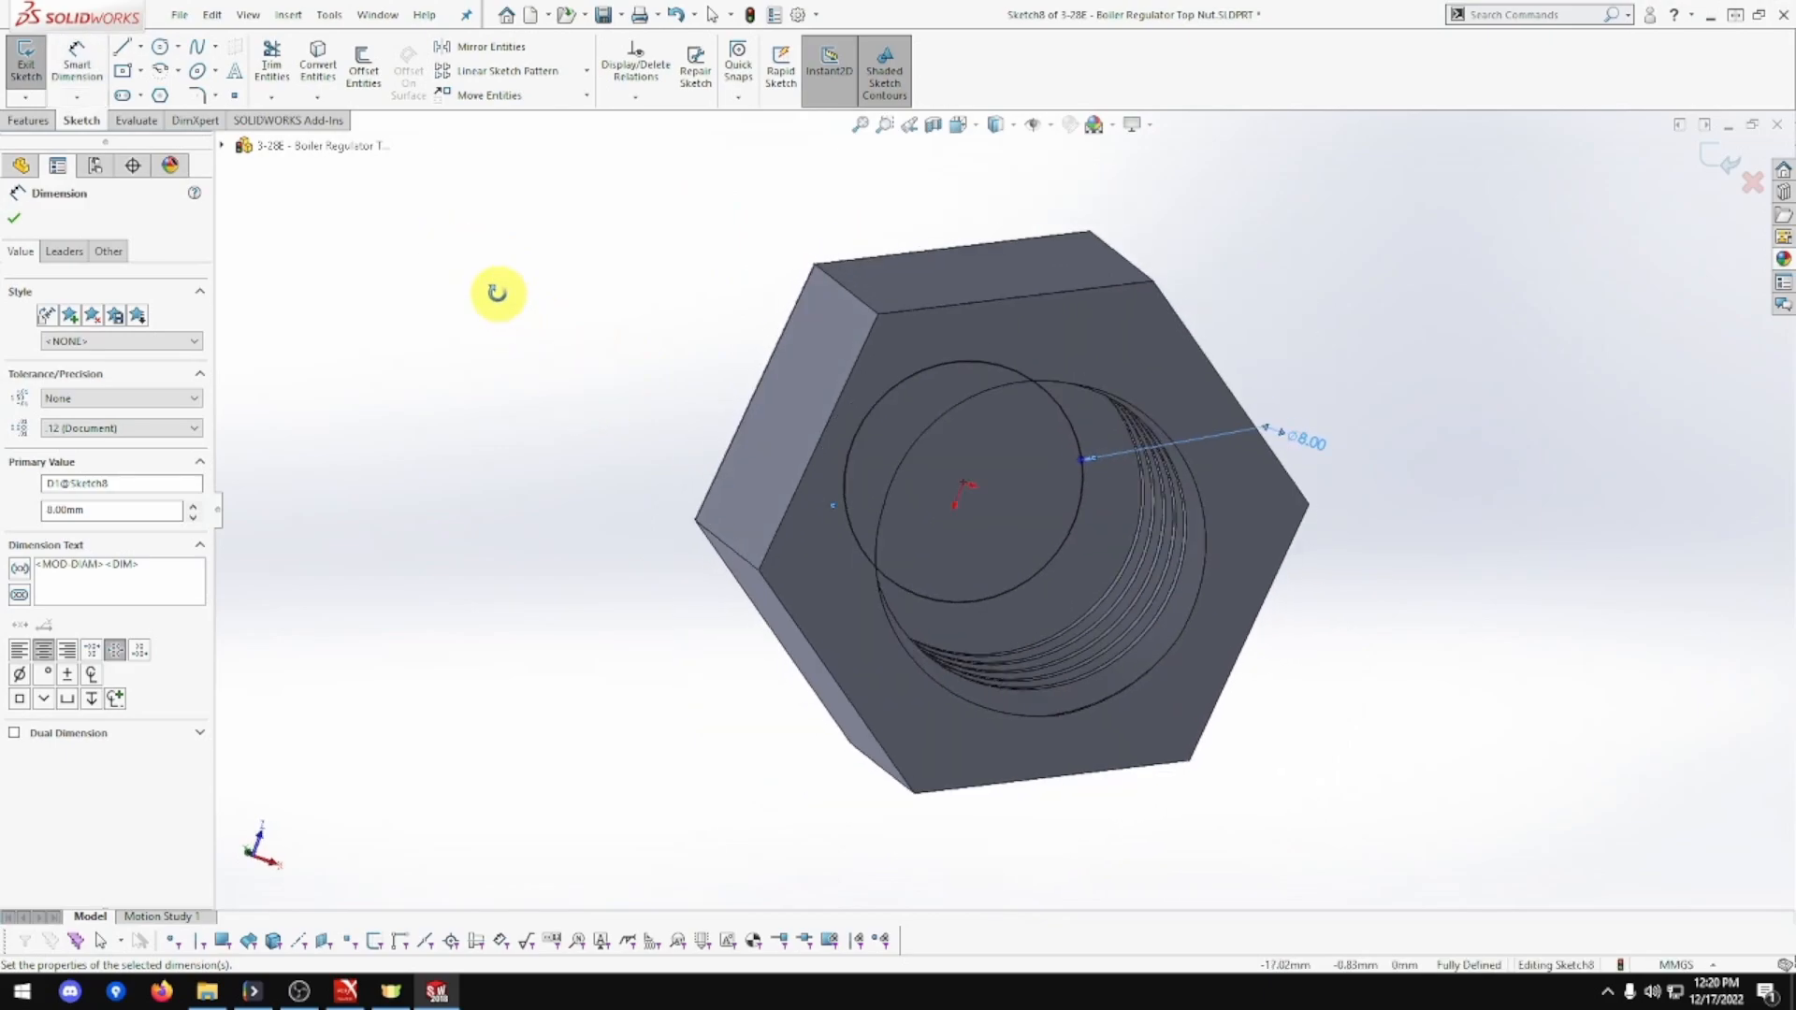
pyautogui.click(28, 121)
pyautogui.click(277, 67)
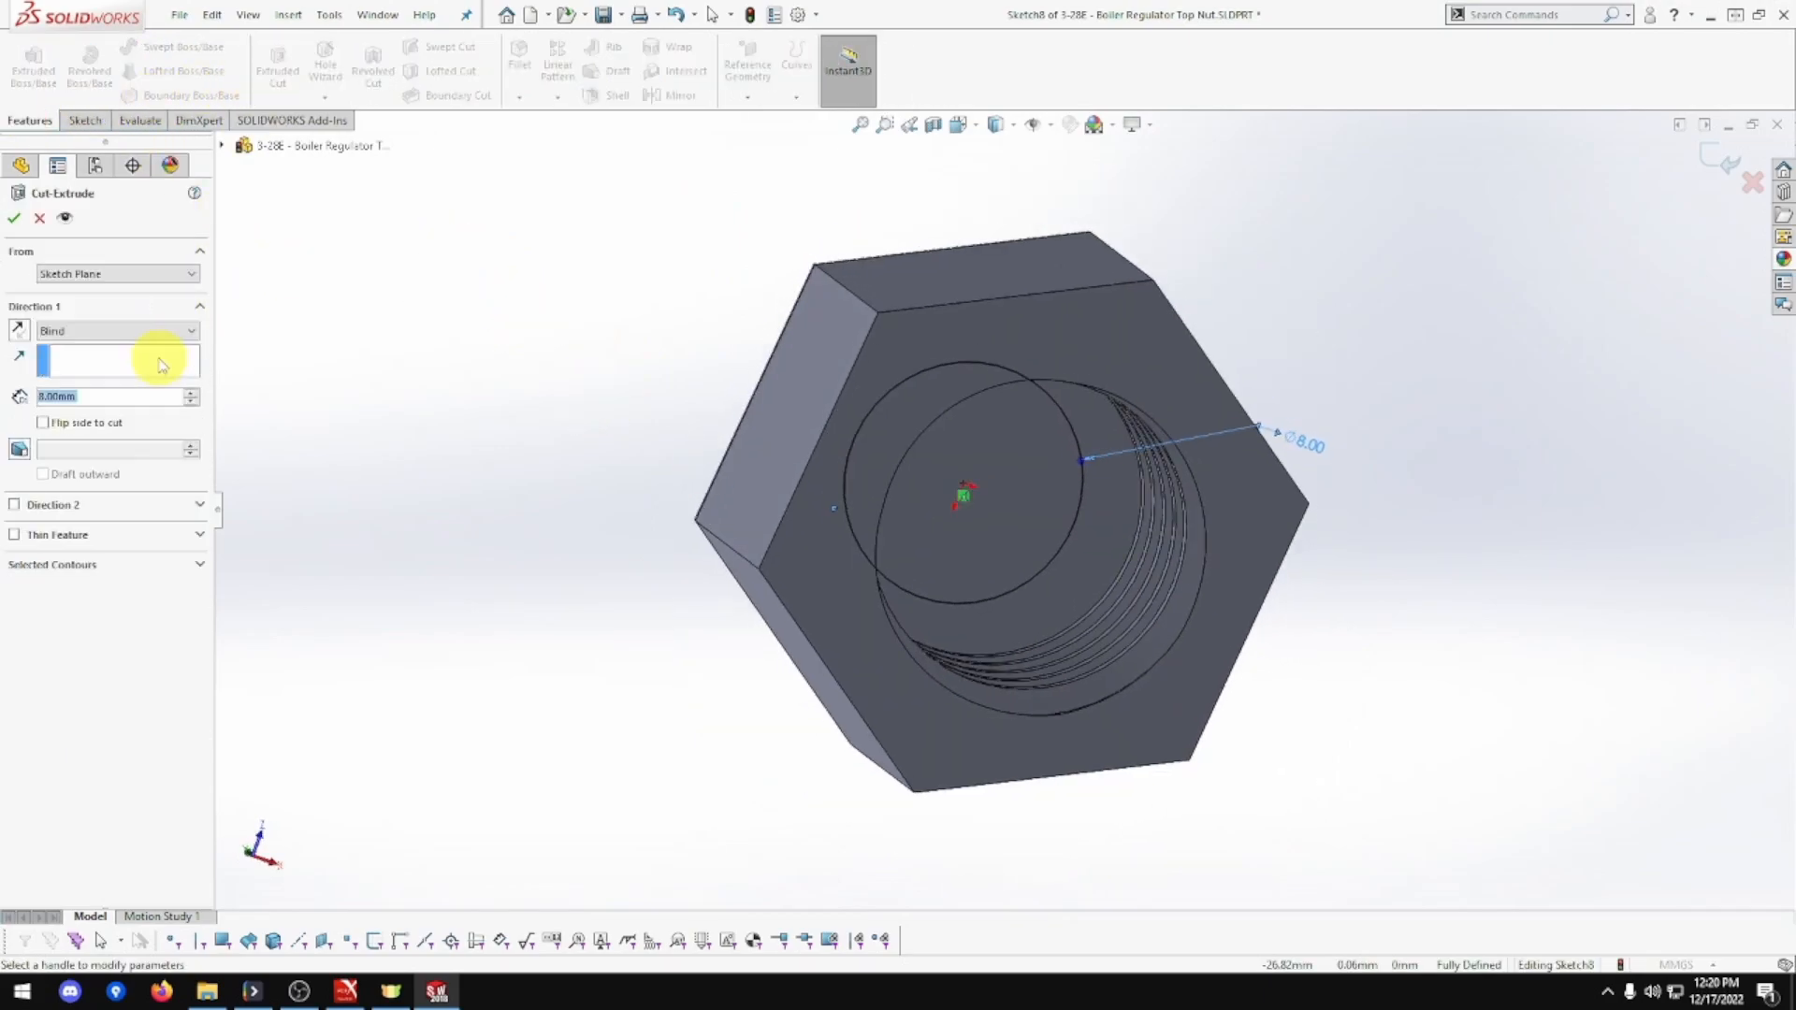
pyautogui.click(124, 331)
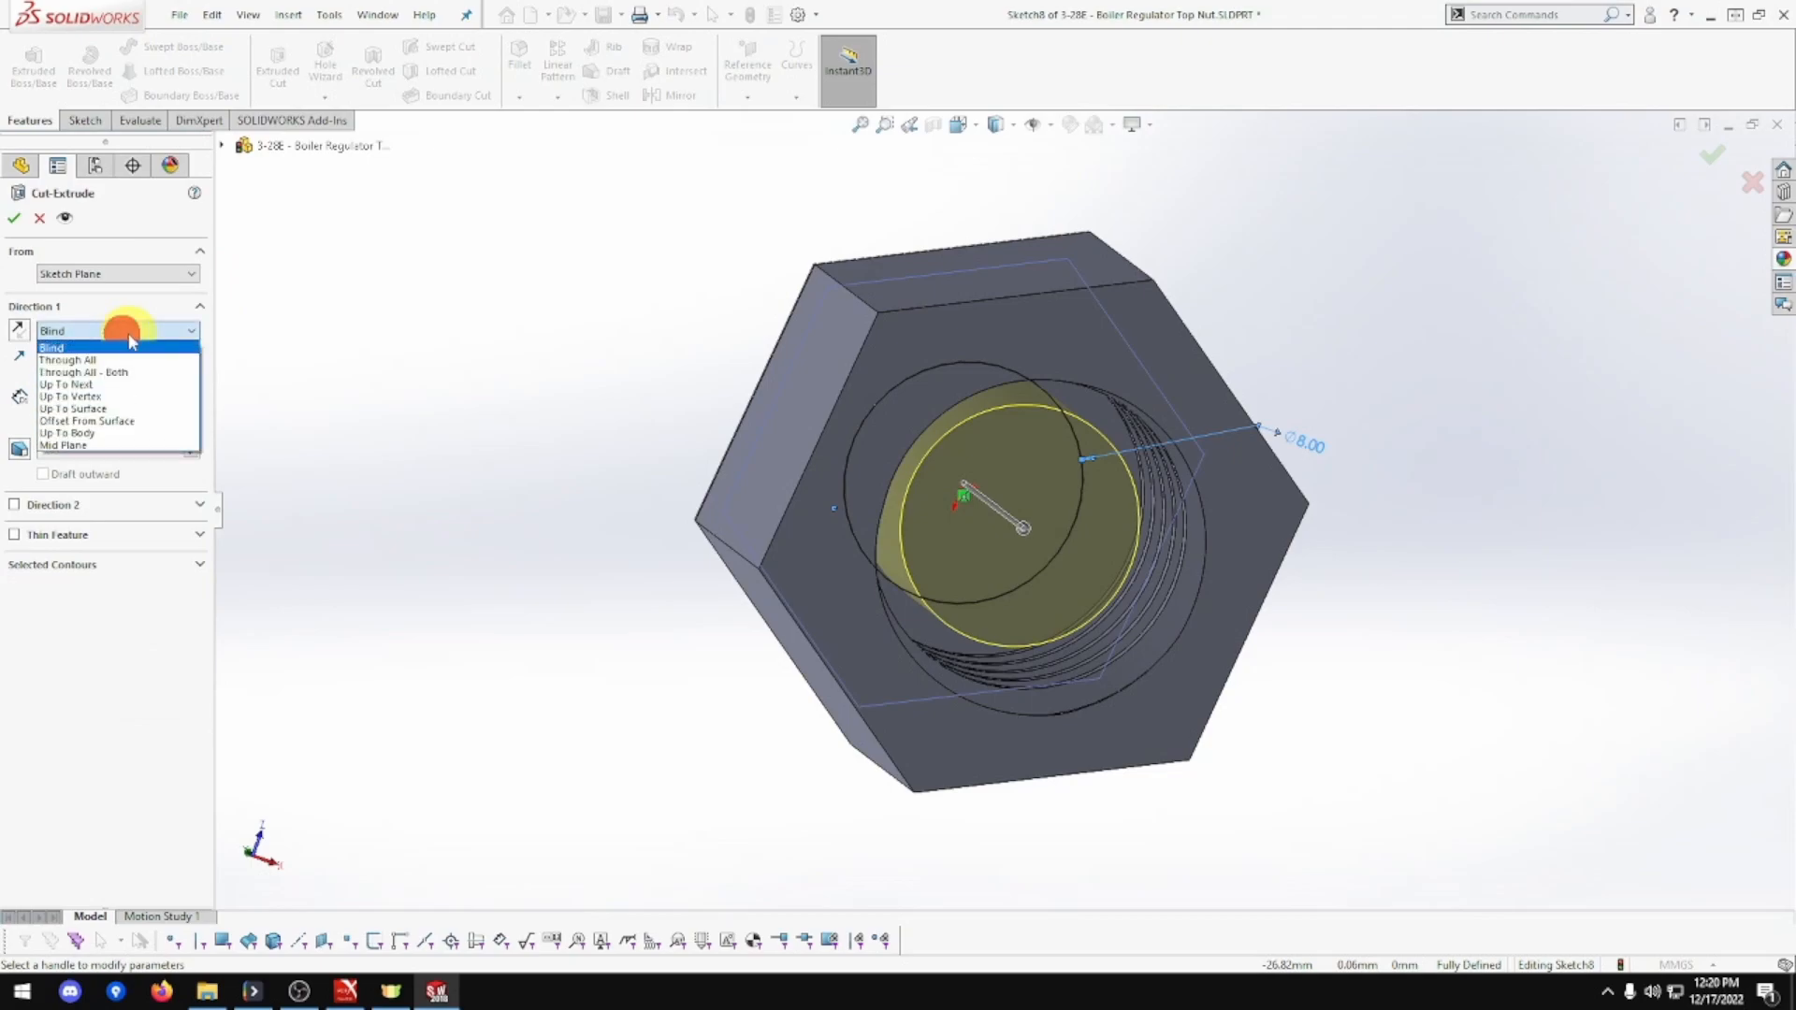
pyautogui.click(128, 383)
pyautogui.click(14, 220)
pyautogui.moveTo(510, 367); pyautogui.dragTo(858, 389, button='middle')
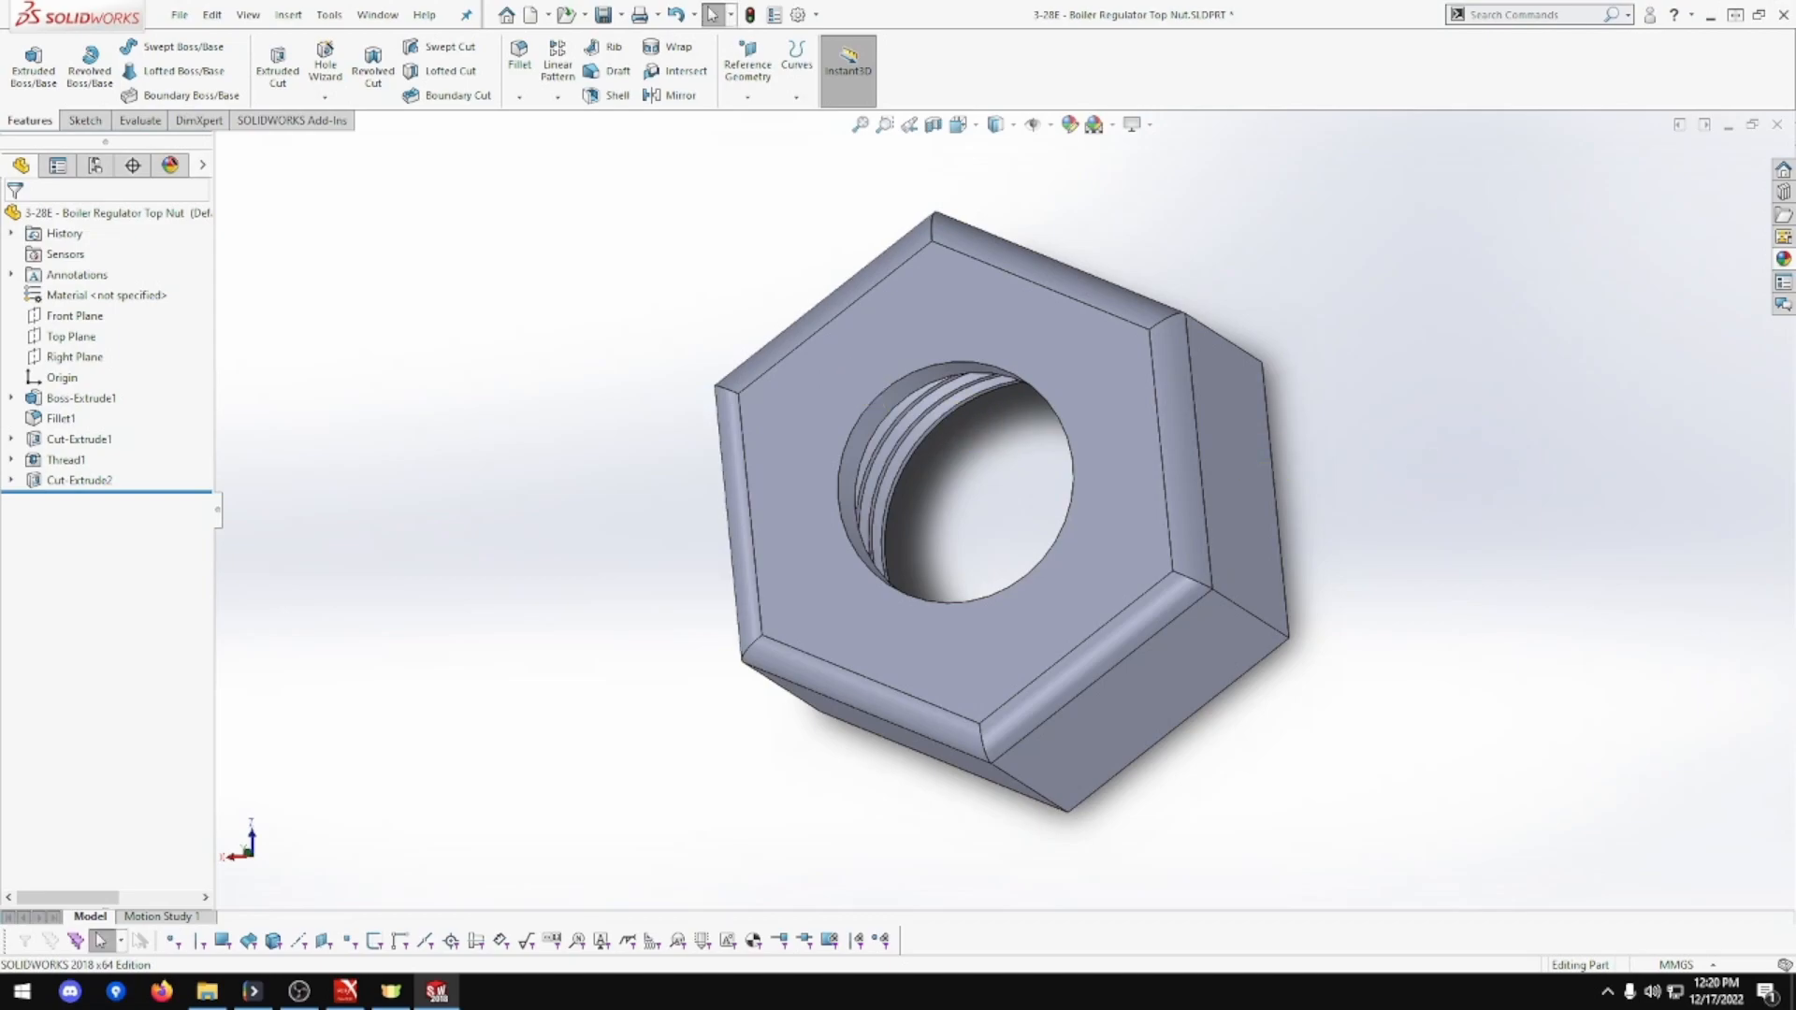
# Apply a brass metal appearance to the whole nut and save the part
pyautogui.click(1784, 257)
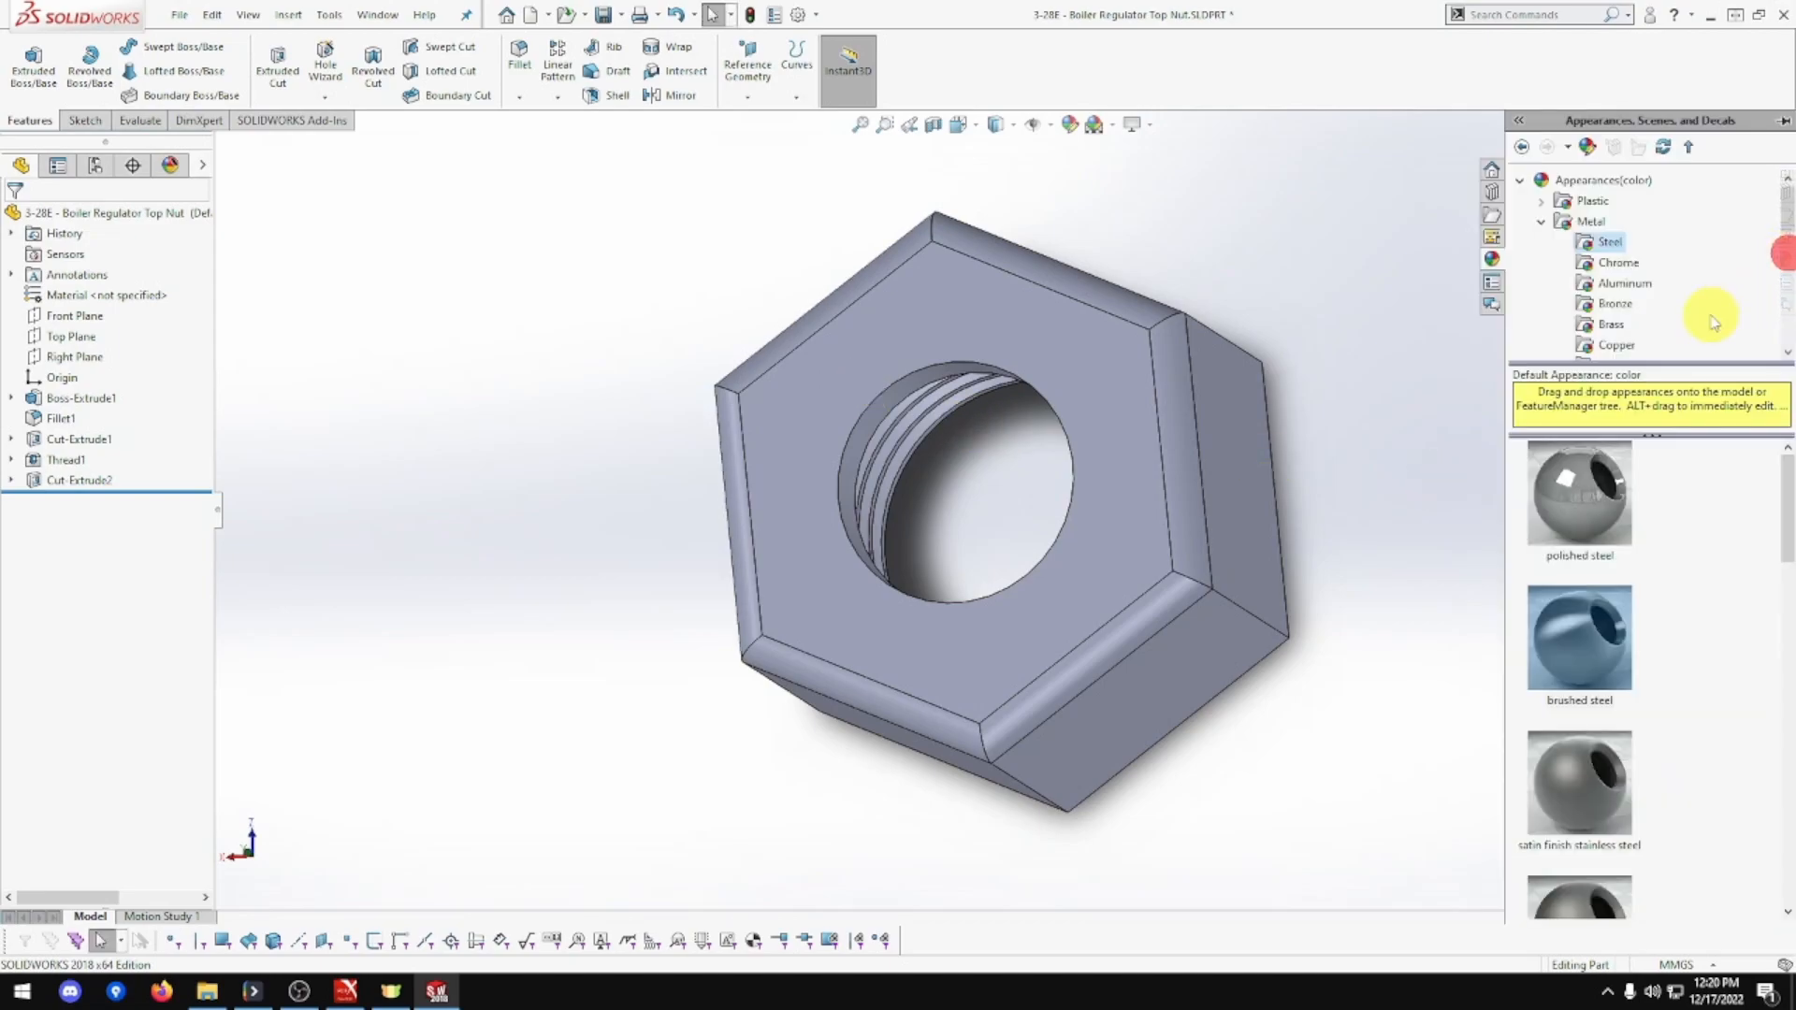
pyautogui.click(1621, 325)
pyautogui.moveTo(1598, 632)
pyautogui.mouseDown()
pyautogui.moveTo(1132, 514)
pyautogui.moveTo(1184, 515)
pyautogui.mouseUp()
pyautogui.click(1197, 515)
pyautogui.moveTo(1221, 523); pyautogui.dragTo(1292, 478, button='middle')
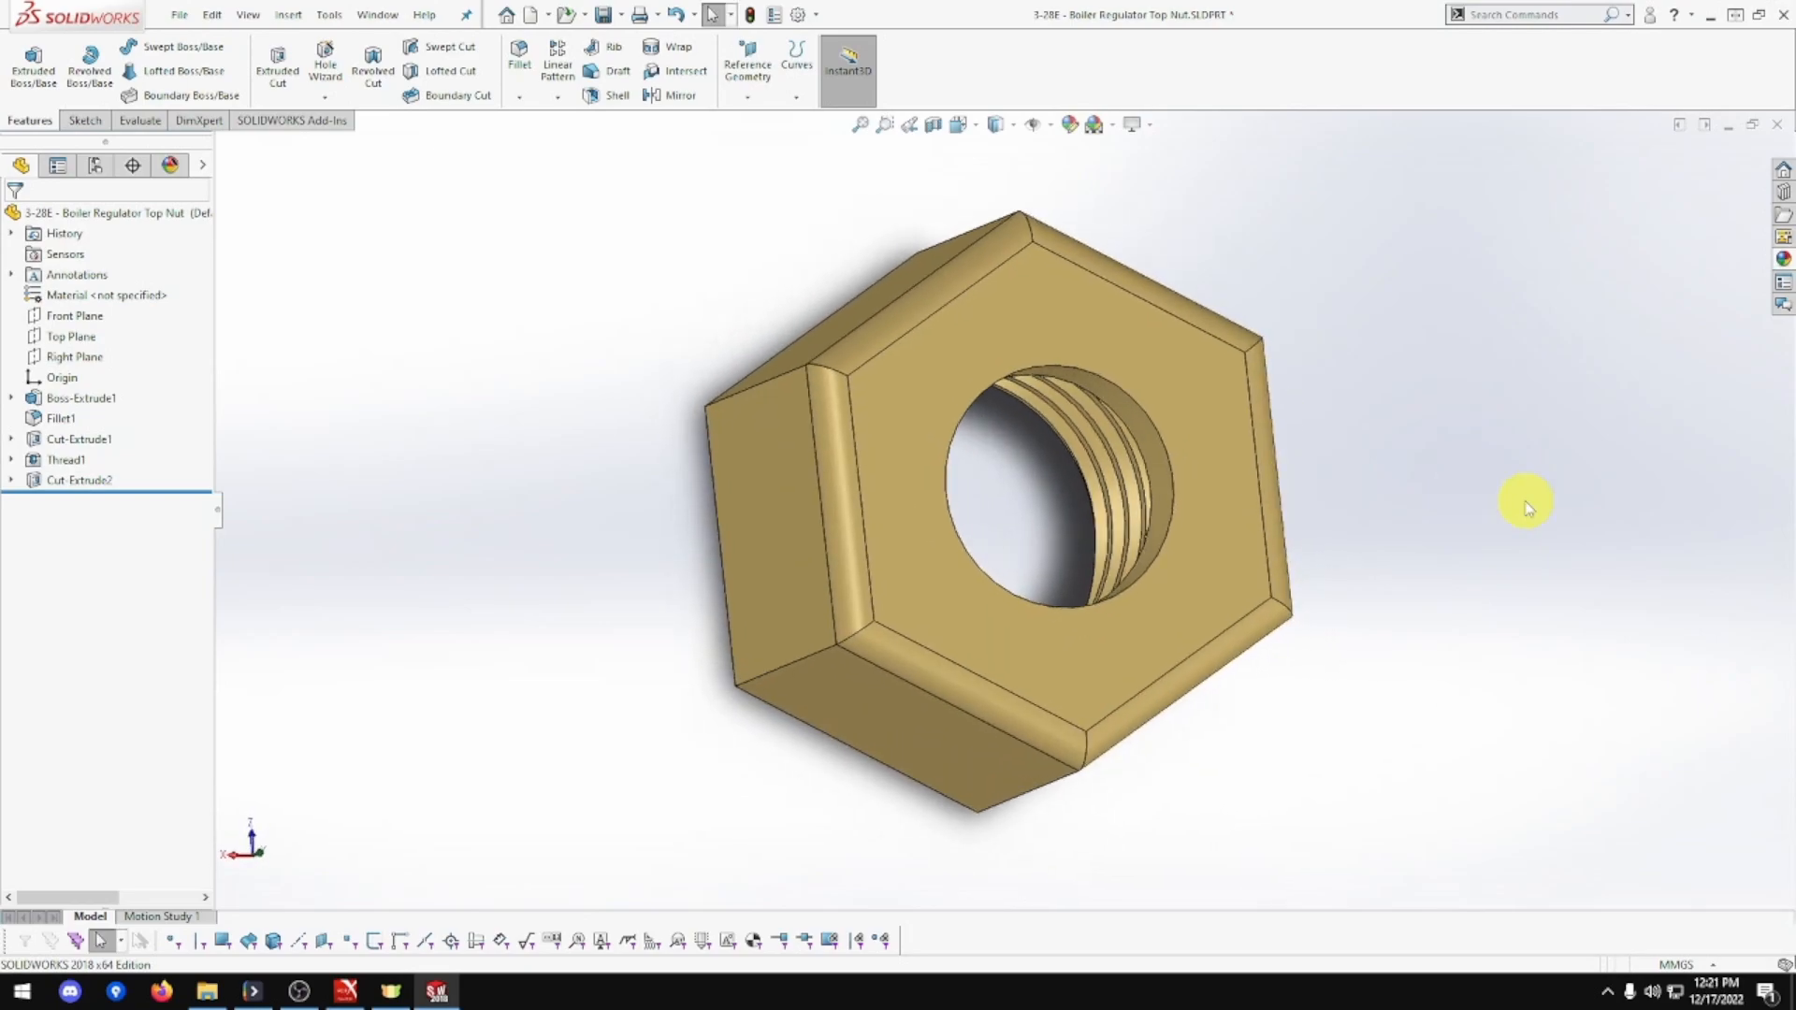
pyautogui.hotkey('ctrl', 's')
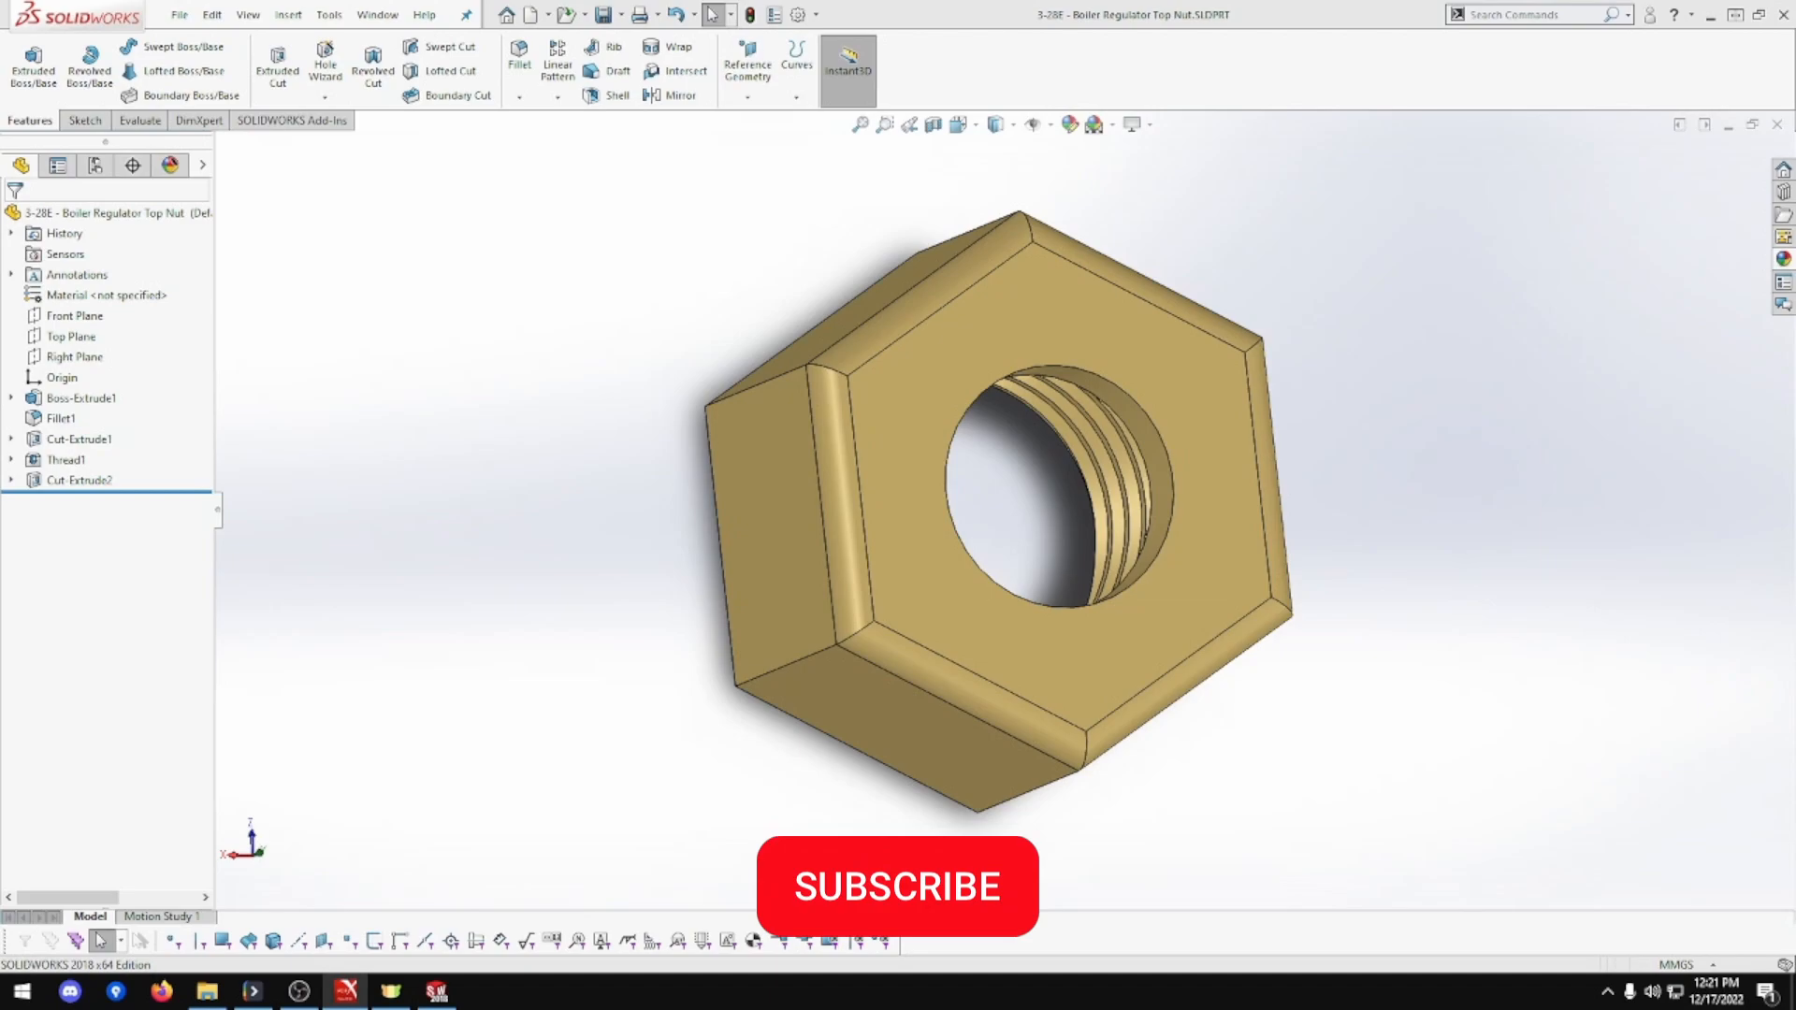